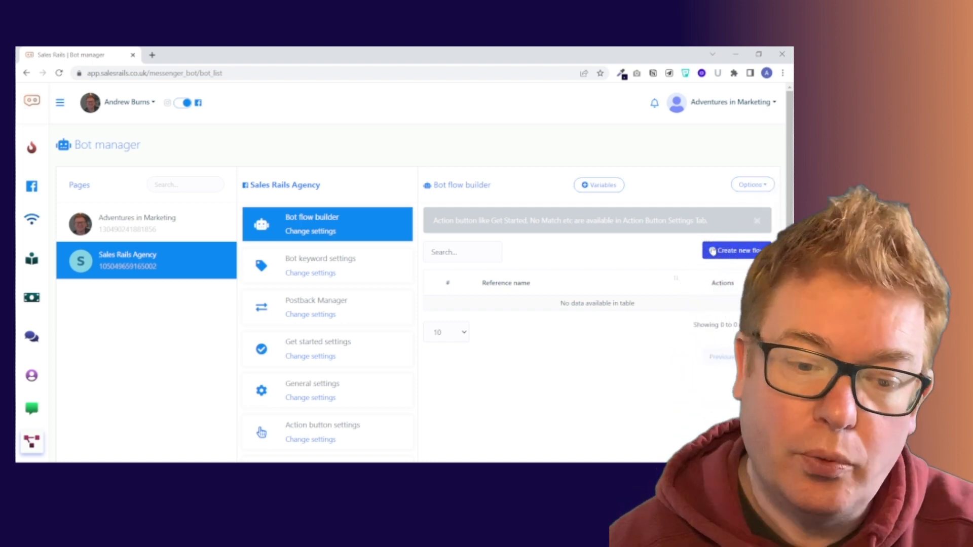
# Open the Sales Rails Agency page's Messenger engagement settings and create a new M.me link using the flow builder
pyautogui.scroll(-7, 317, 348)
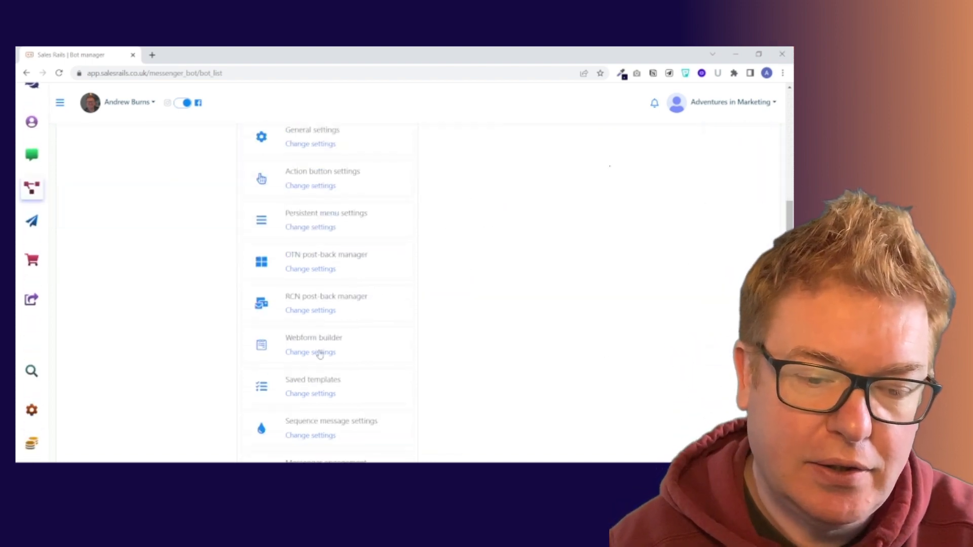
pyautogui.scroll(-2, 349, 335)
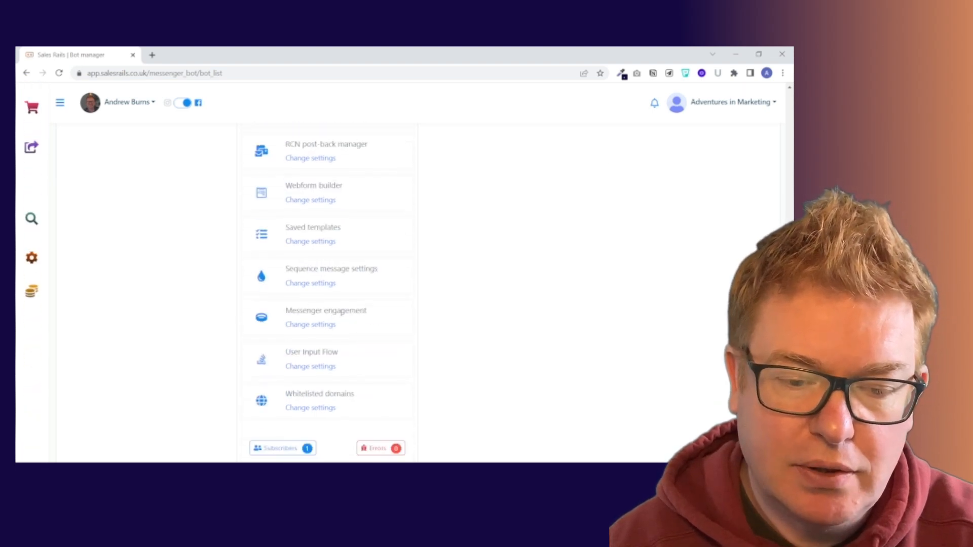
pyautogui.click(311, 326)
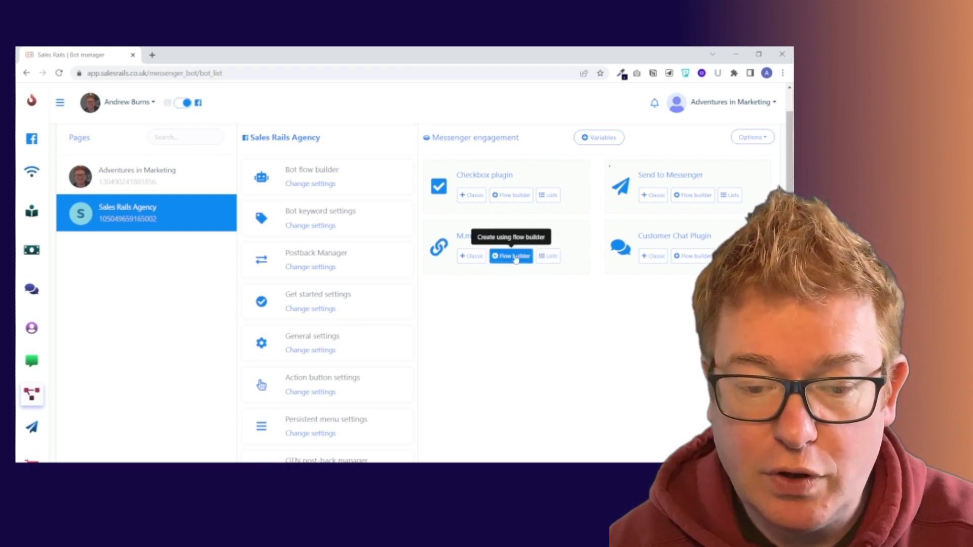
pyautogui.click(513, 265)
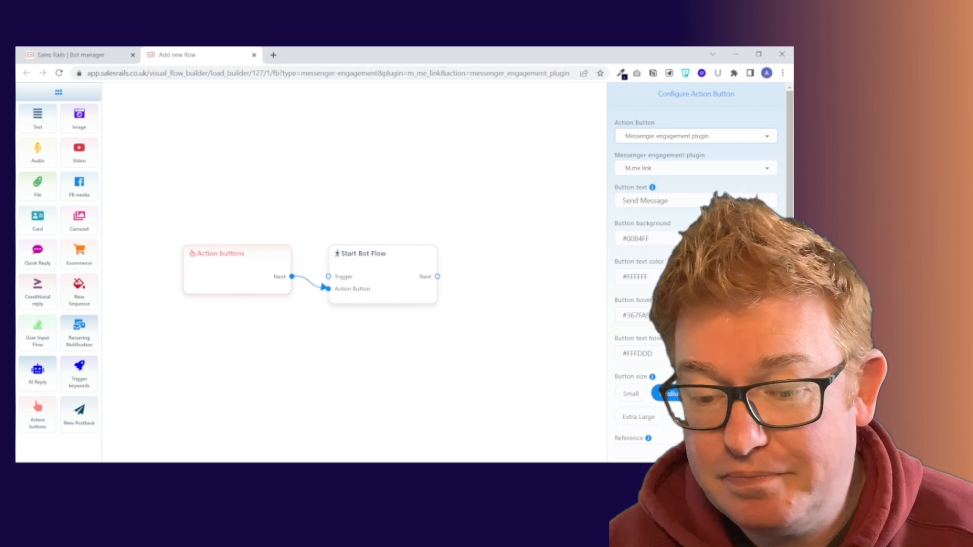
# Set the M.me link action button's reference to "Sales Rails Chat", save its configuration, and move its block higher on the canvas
pyautogui.scroll(-2, 696, 273)
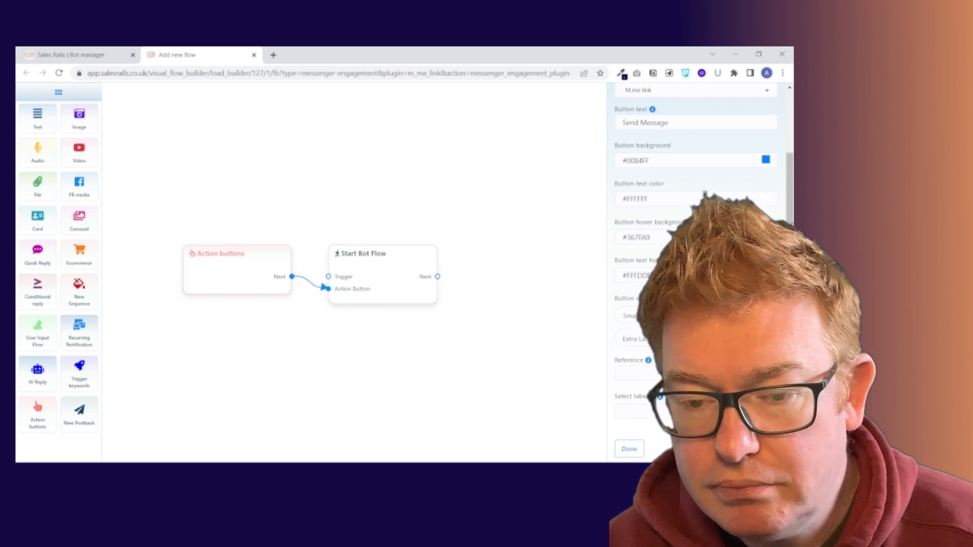
pyautogui.scroll(2, 696, 273)
pyautogui.scroll(-2, 696, 274)
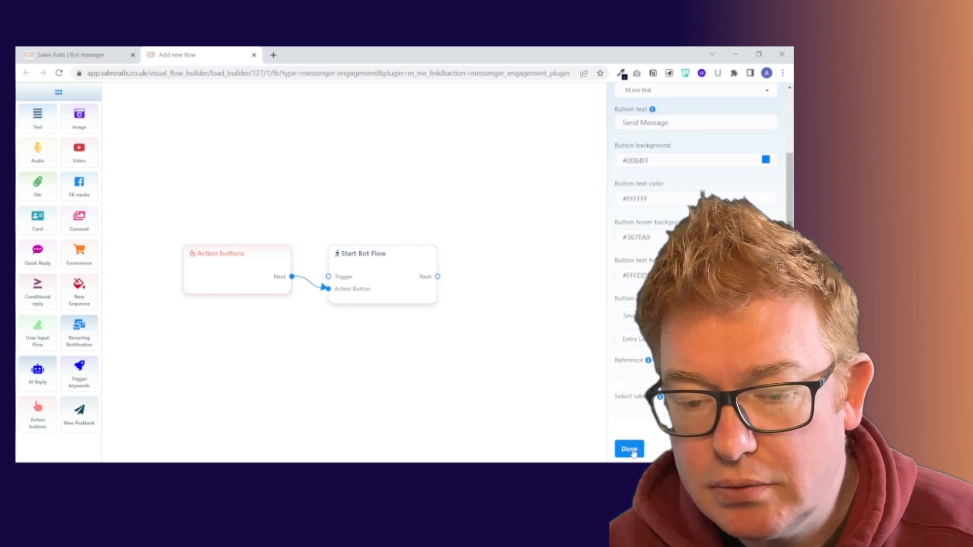
pyautogui.scroll(-1, 696, 274)
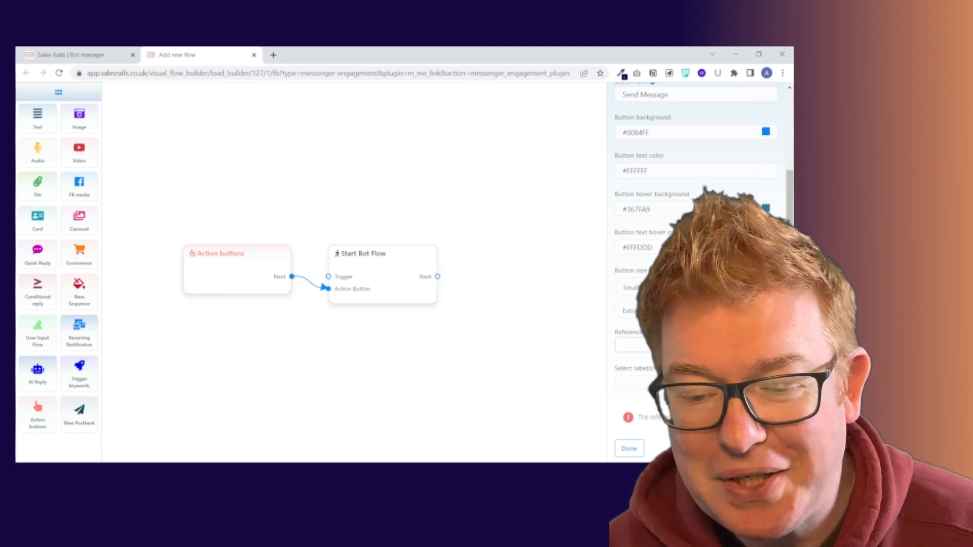
pyautogui.press('Down')
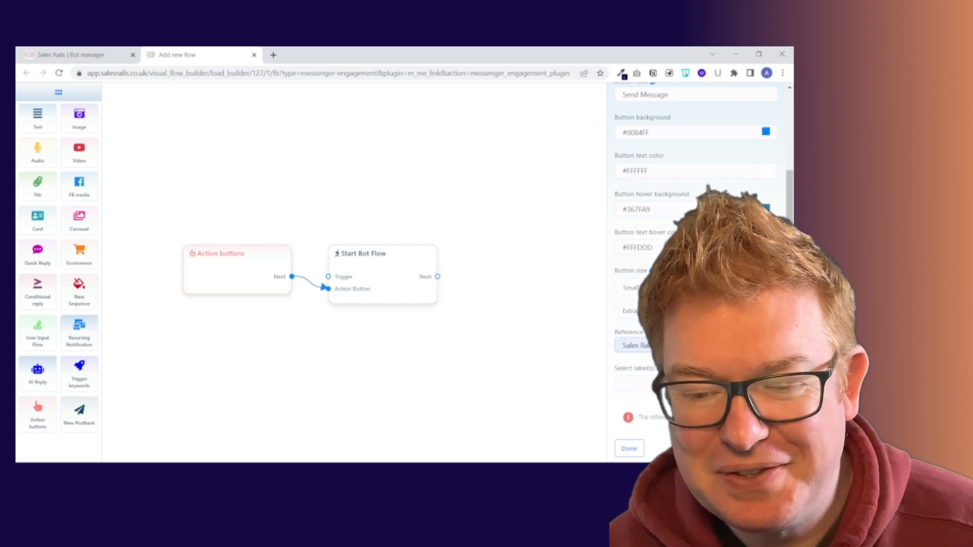
pyautogui.click(629, 448)
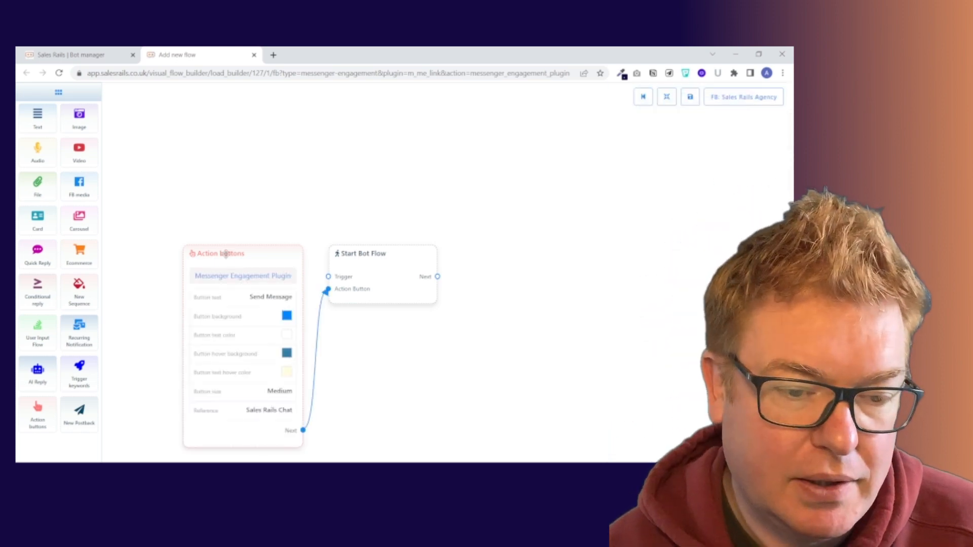
pyautogui.moveTo(230, 252); pyautogui.dragTo(207, 168)
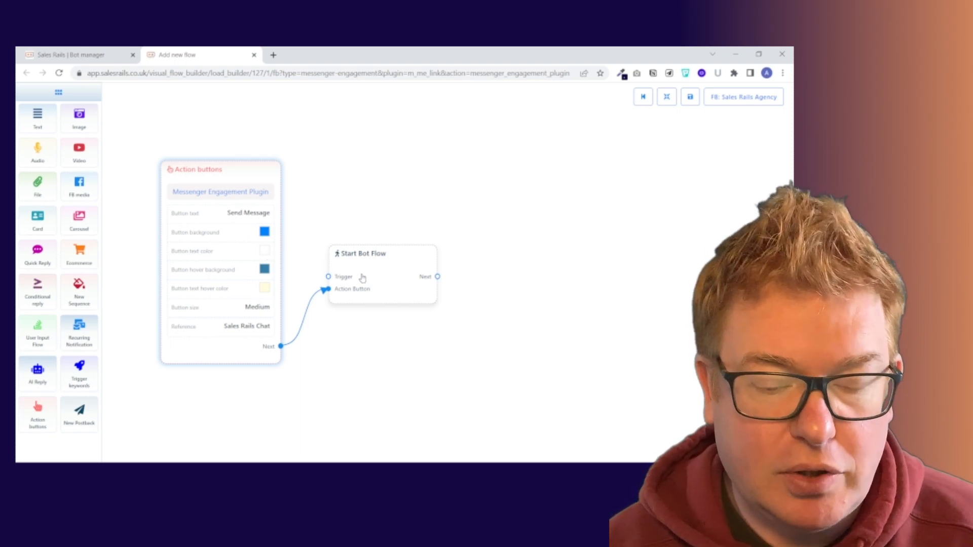
# Give the Start Bot Flow block the title "Agency Book a Call" without labels or a sequence, and save it
pyautogui.doubleClick(381, 256)
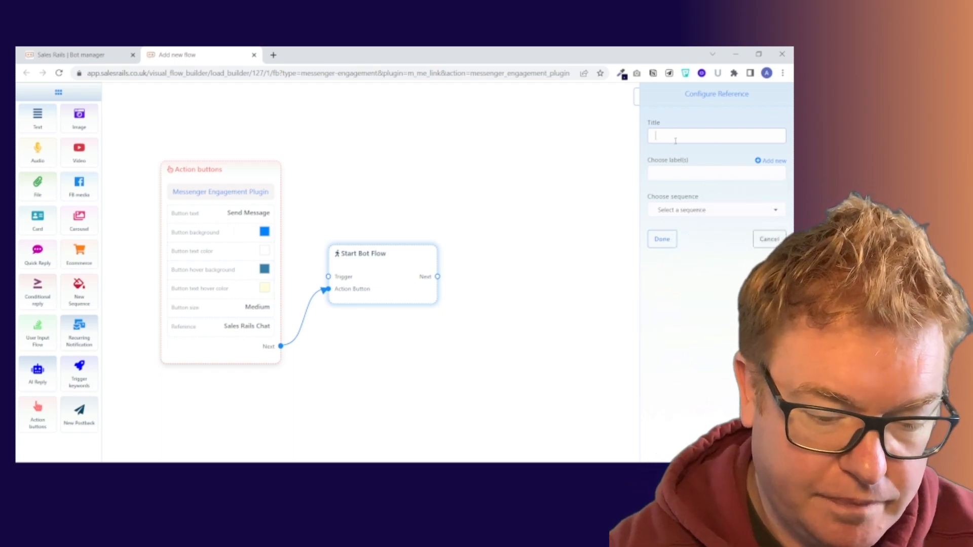
pyautogui.write('Agency')
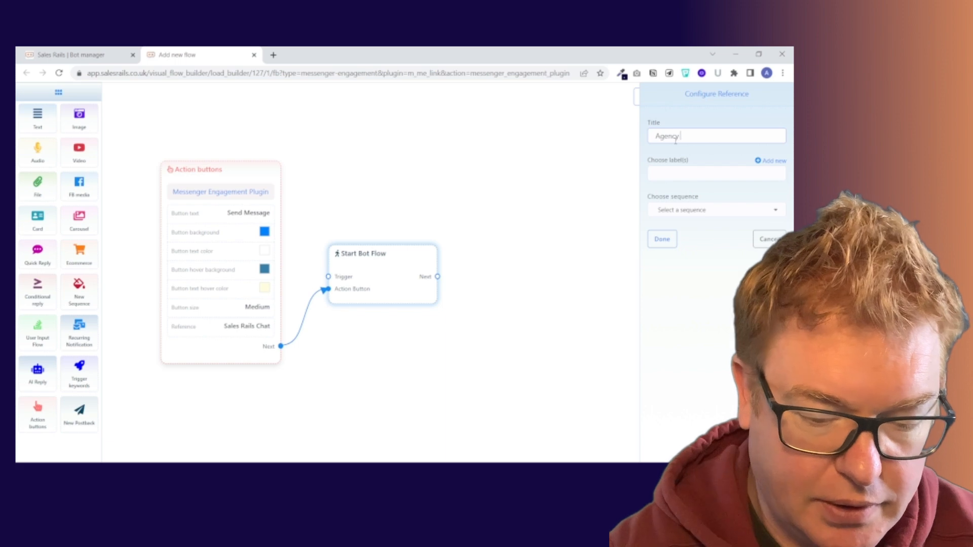
pyautogui.write(' Book a')
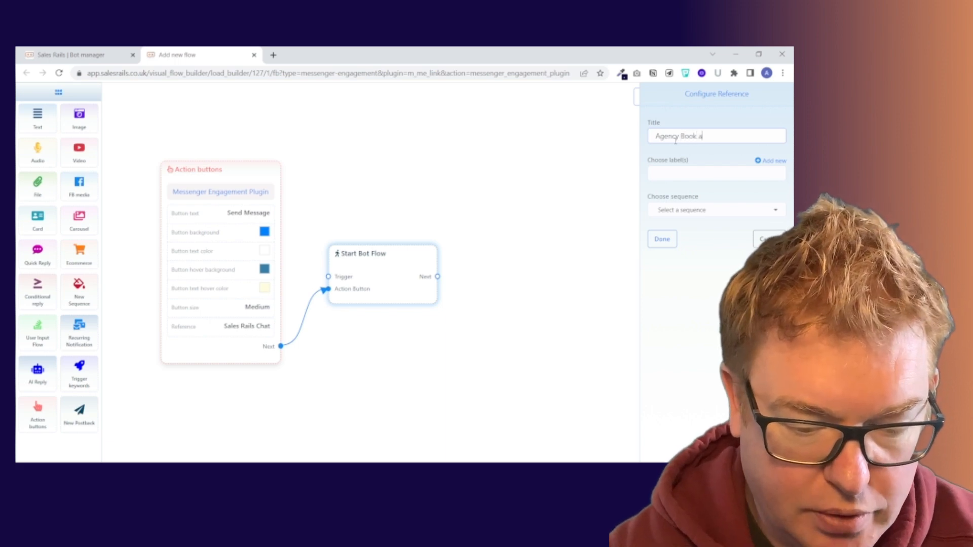
pyautogui.write(' Call')
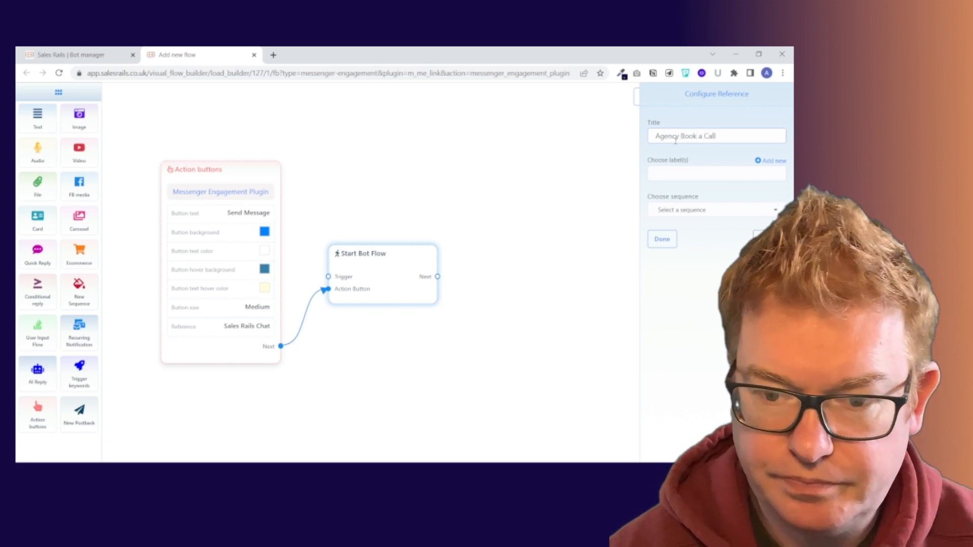
pyautogui.click(719, 173)
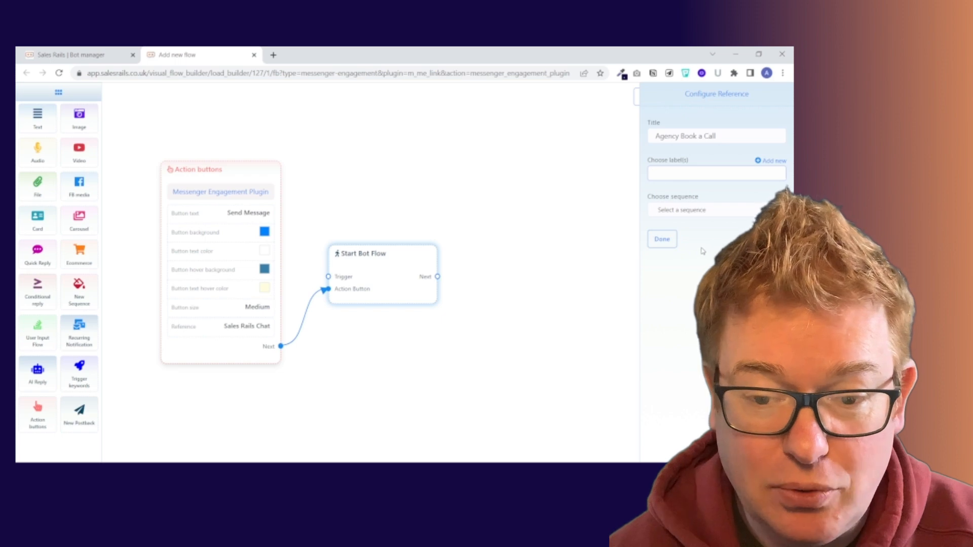
pyautogui.click(662, 239)
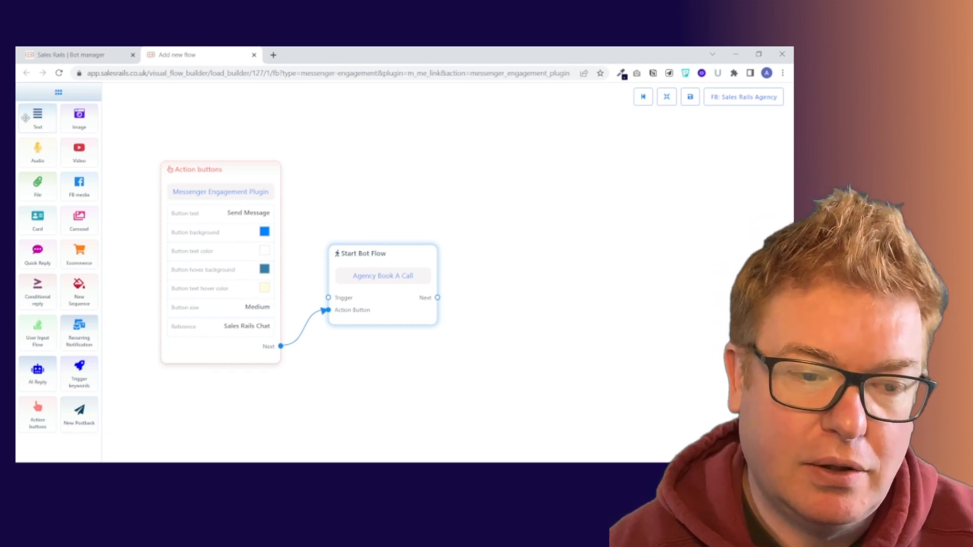
# Add a Text block beside the Start Bot Flow block and connect the flow's Next output to the Text block's Reply input
pyautogui.moveTo(32, 116); pyautogui.dragTo(508, 273)
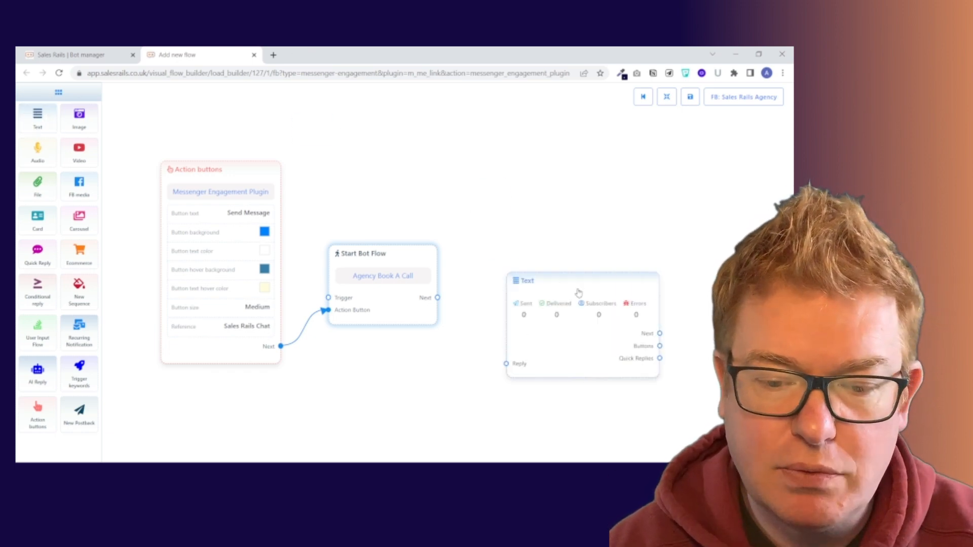
pyautogui.moveTo(575, 288); pyautogui.dragTo(554, 236)
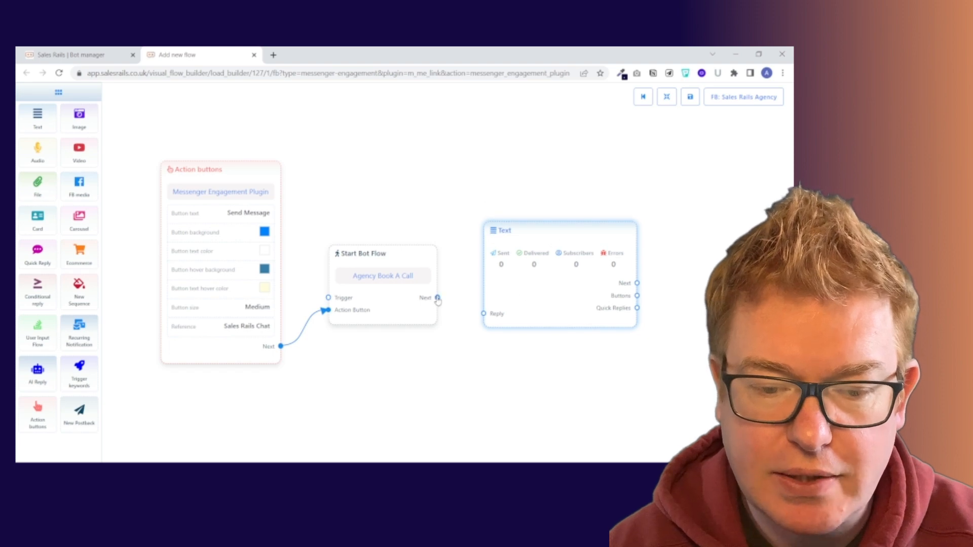
pyautogui.moveTo(438, 298); pyautogui.dragTo(482, 315)
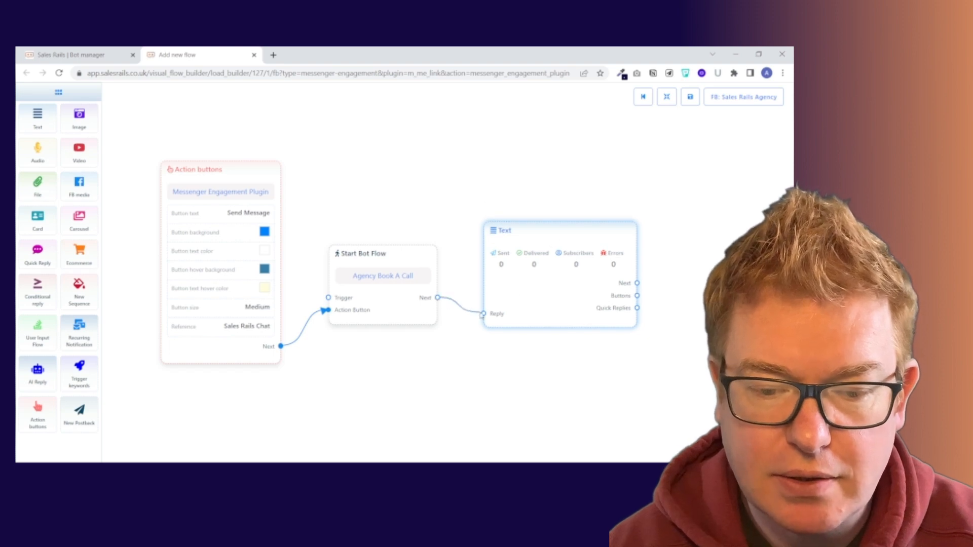
# Begin the Text block's reply message with "Hey" followed by the lead's first-name variable #LEAD_USER_FIRST_NAME#
pyautogui.doubleClick(537, 290)
pyautogui.click(697, 170)
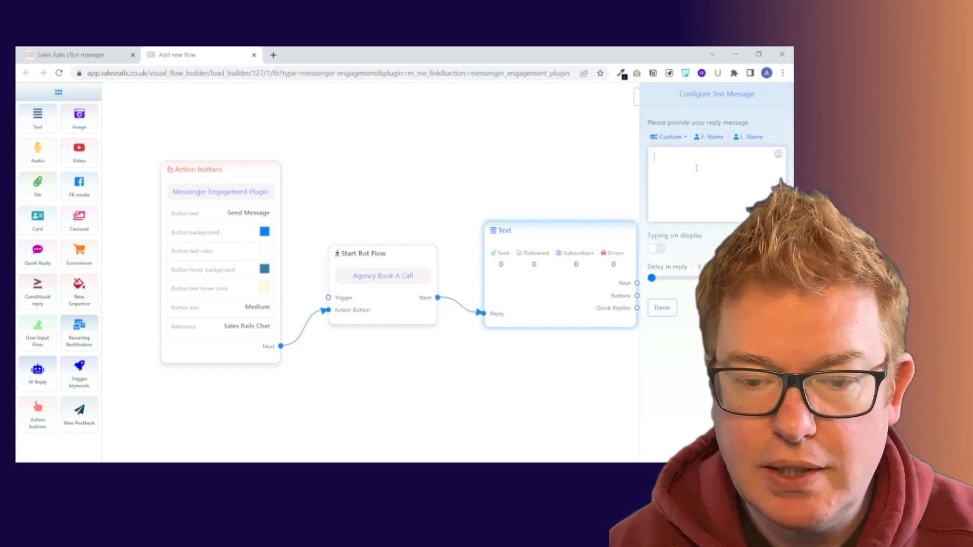
pyautogui.write('Hey')
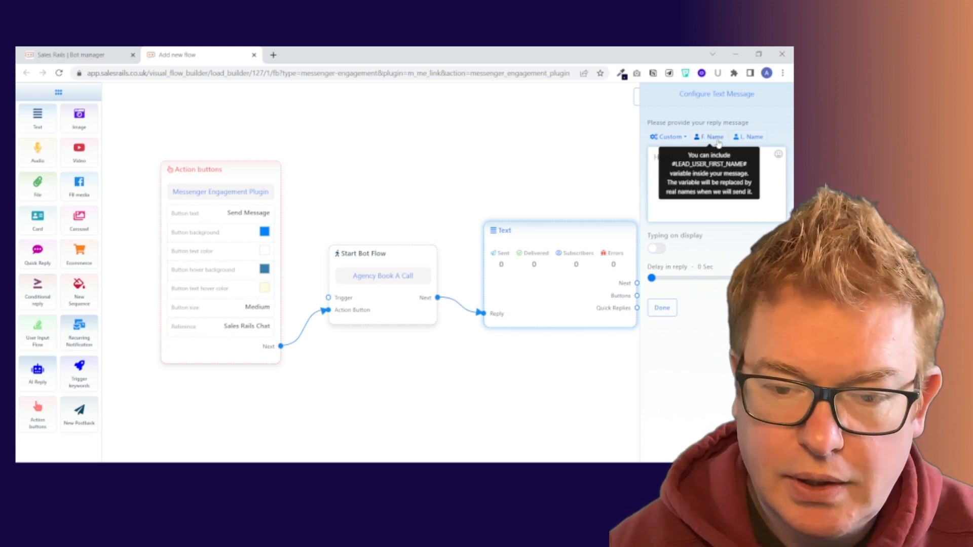
pyautogui.click(716, 142)
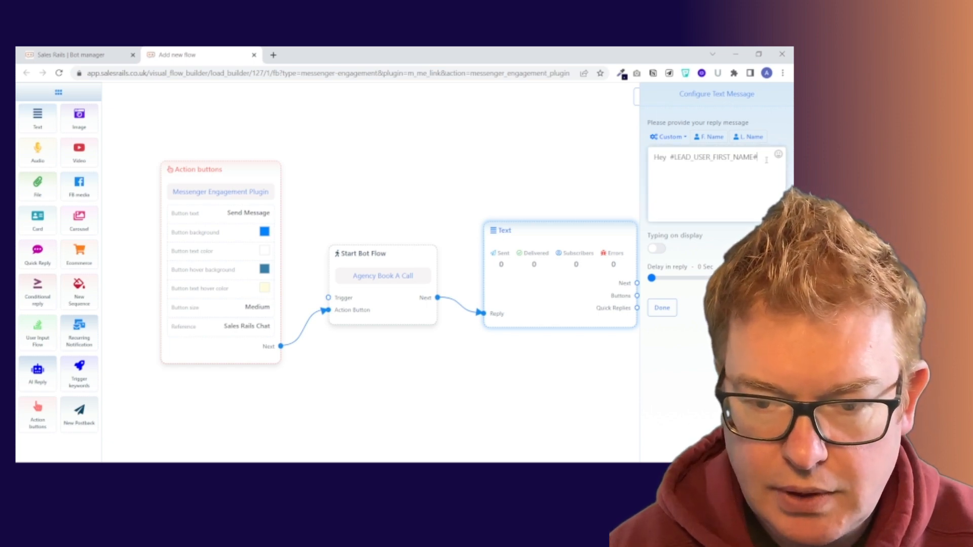
# Continue the reply message with the bot's introduction "- I am Sal-E, the Sales Rails automated assistant"
pyautogui.write('- I')
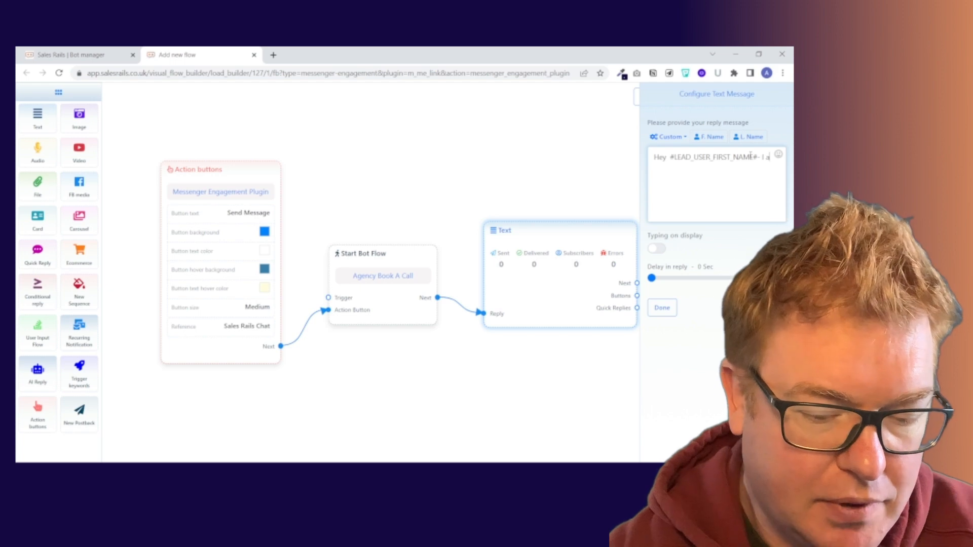
pyautogui.write('am Sal')
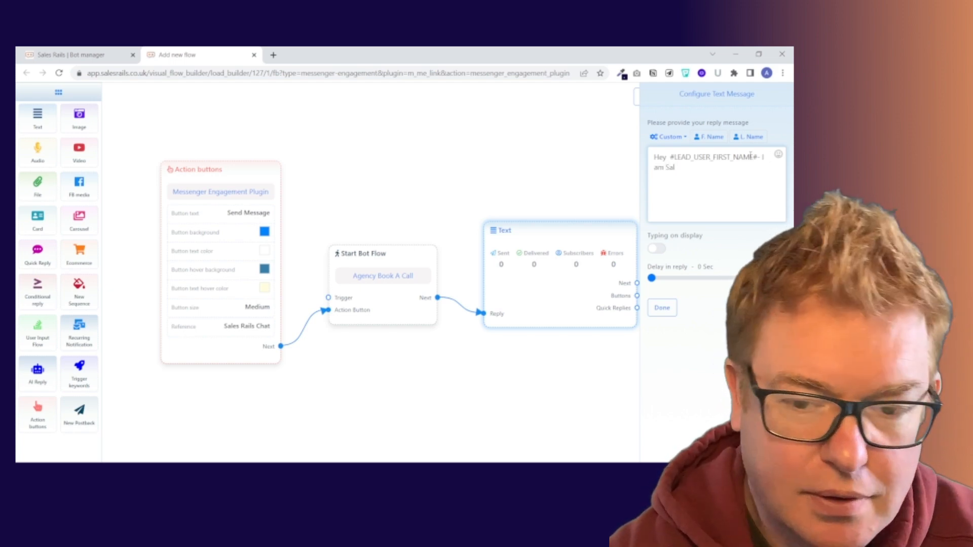
pyautogui.write('-E')
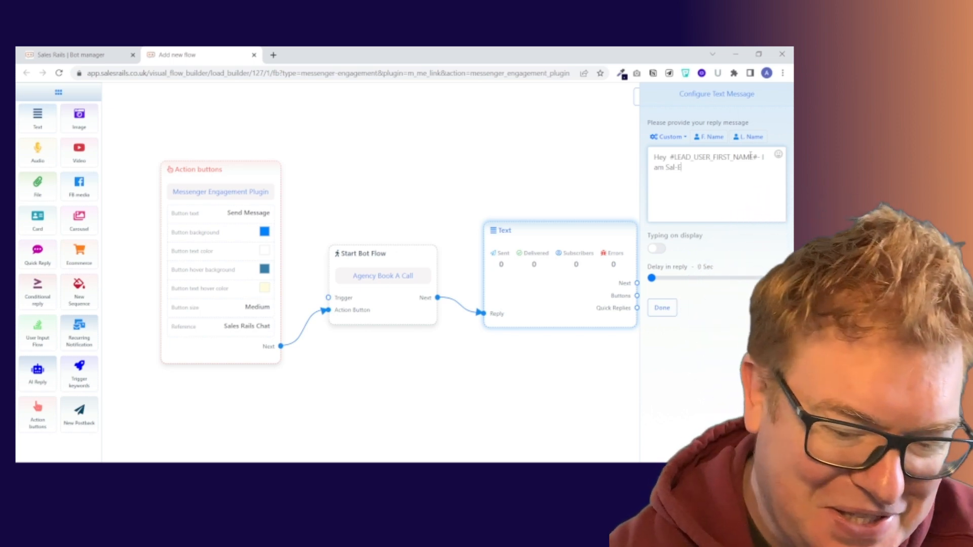
pyautogui.write(', the')
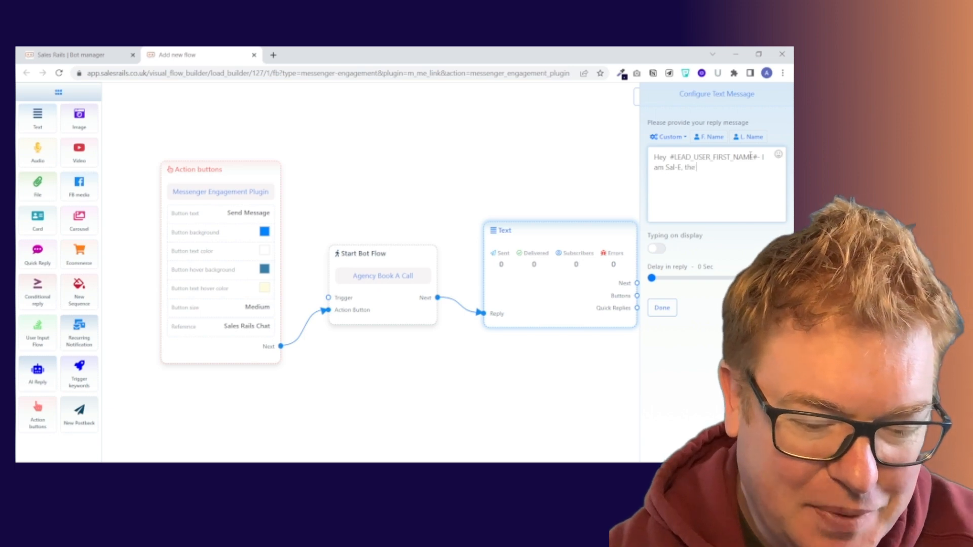
pyautogui.write(' Sales Ra')
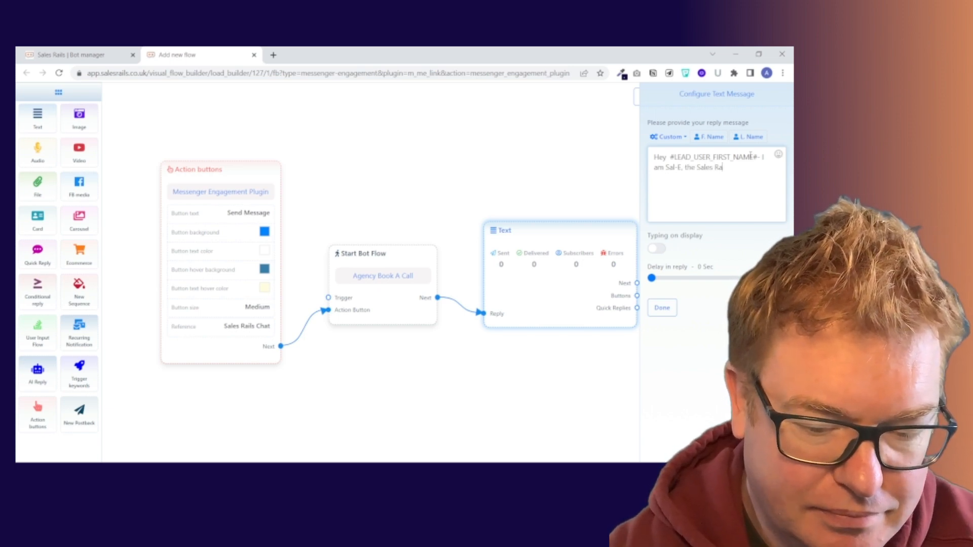
pyautogui.write('ils automated')
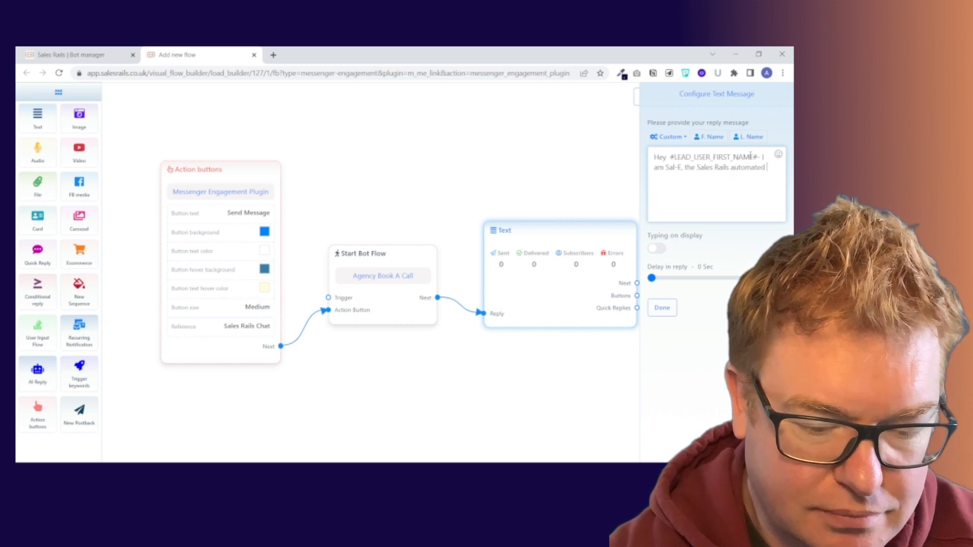
pyautogui.write(' assi')
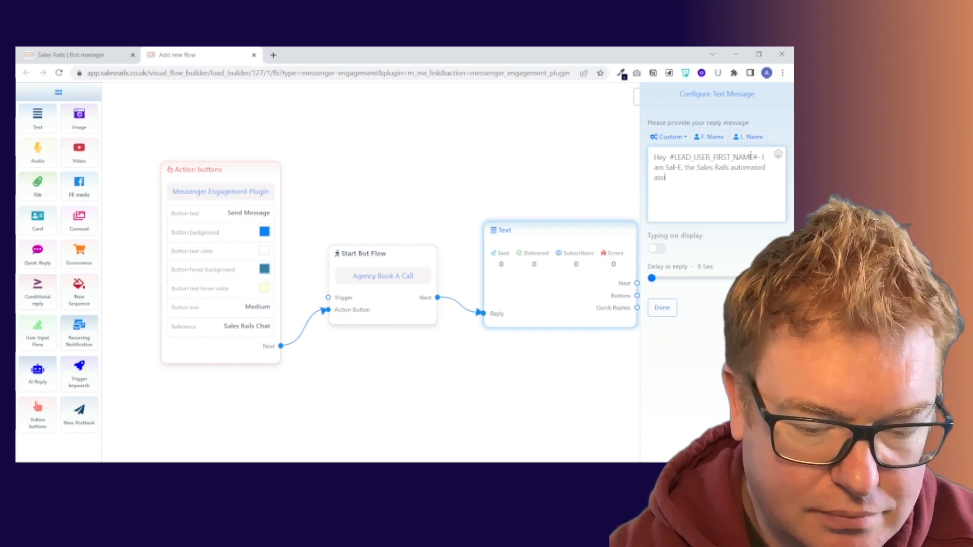
pyautogui.write('sstant')
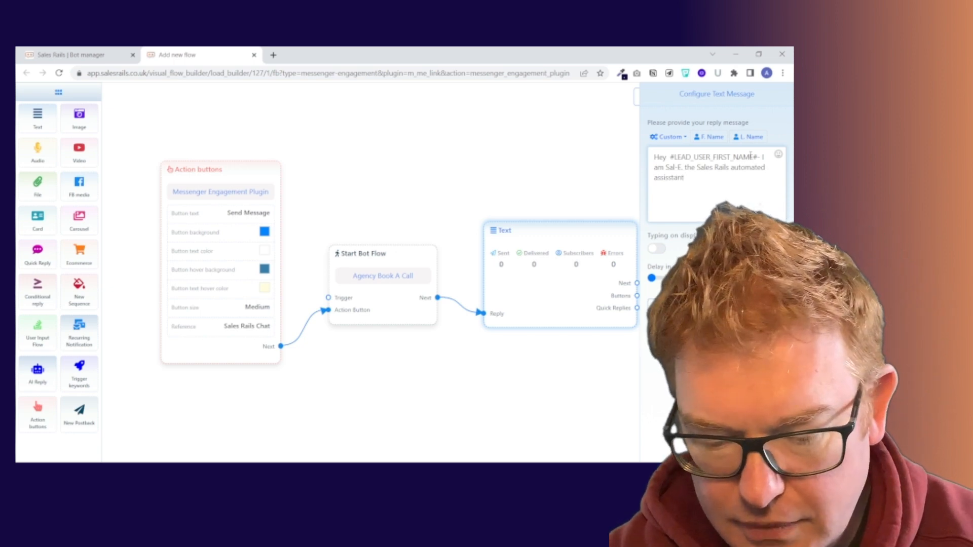
# End the reply message with the sentence "Let's get you booked in for that call!"
pyautogui.write(', Iet')
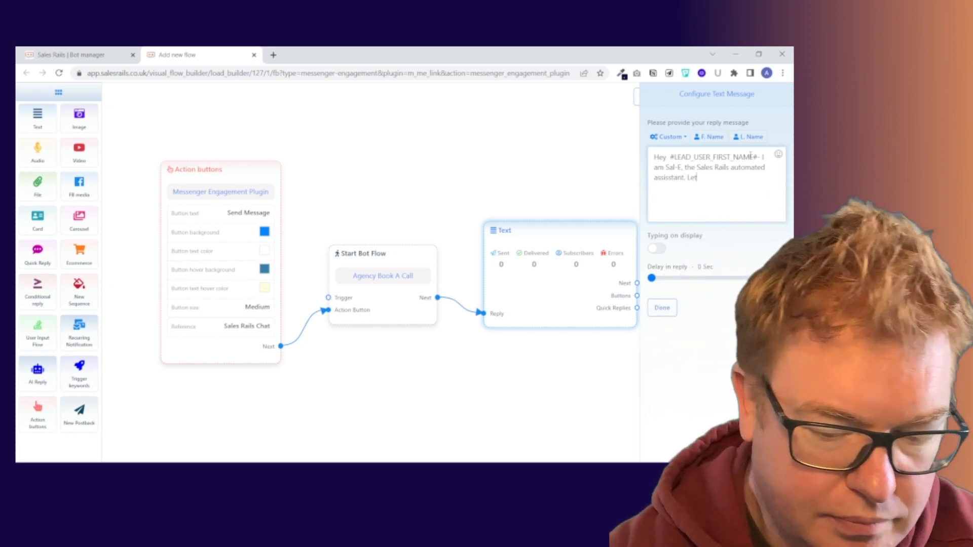
pyautogui.write("'s")
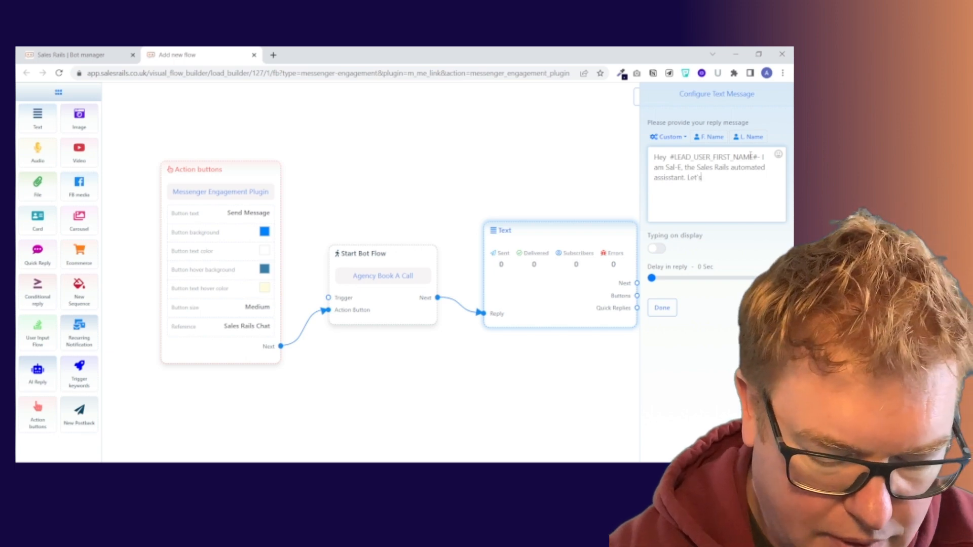
pyautogui.write(' get you book')
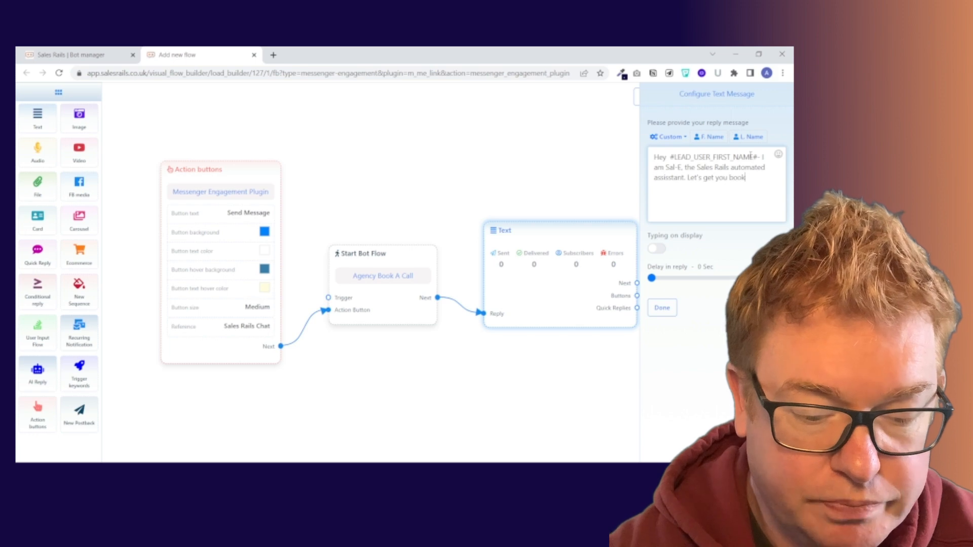
pyautogui.write('ed in for that call!')
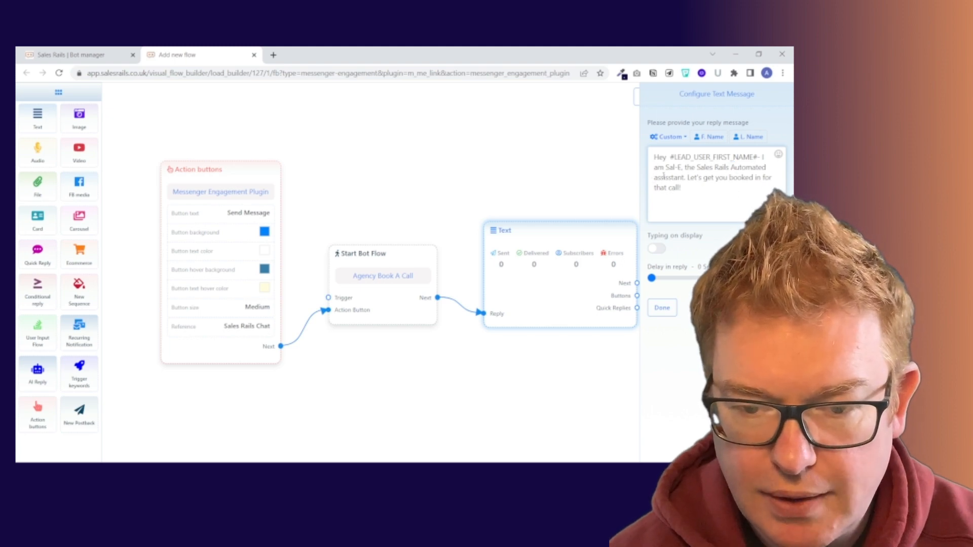
# Correct the wording to "Automated Assistant" with a capital A and proper spelling, and save the Text block's configuration
pyautogui.moveTo(658, 177); pyautogui.dragTo(654, 177)
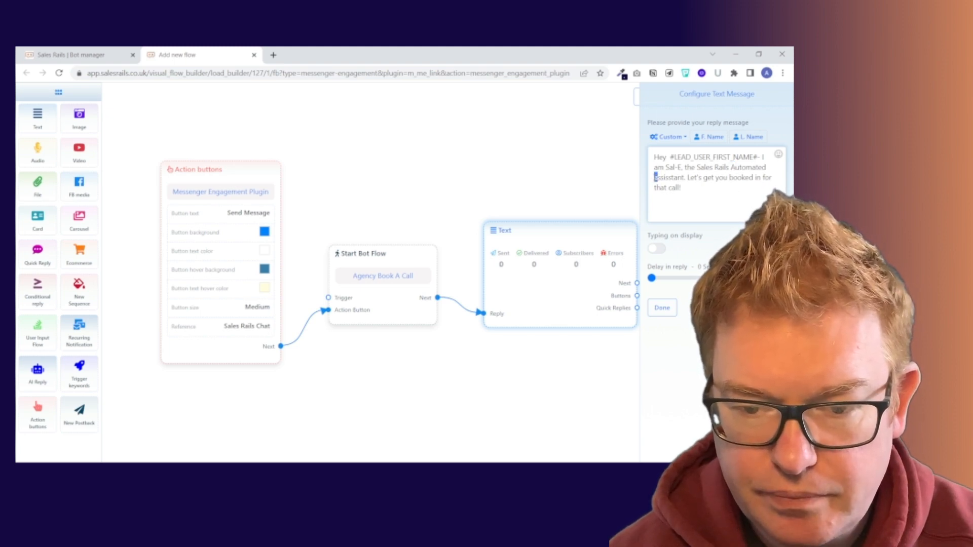
pyautogui.write('A')
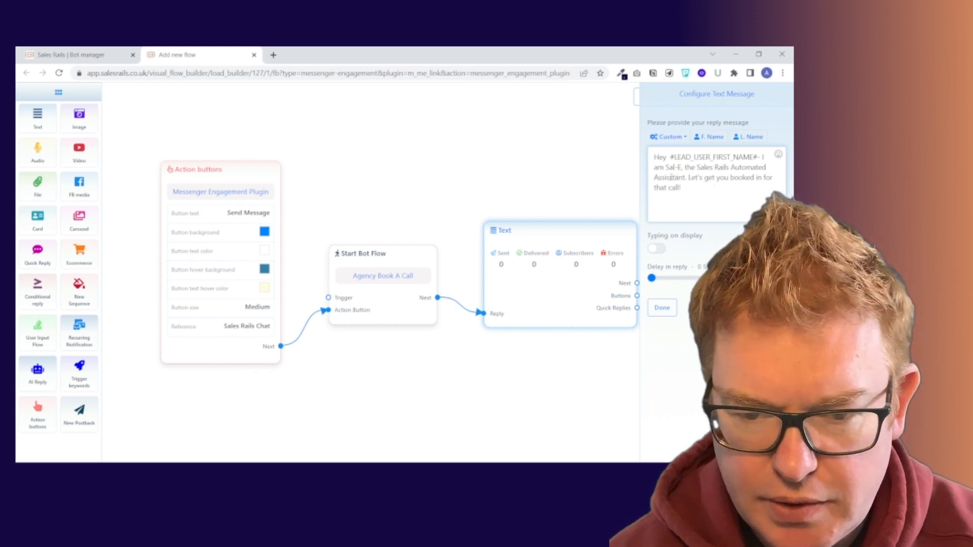
pyautogui.write('L')
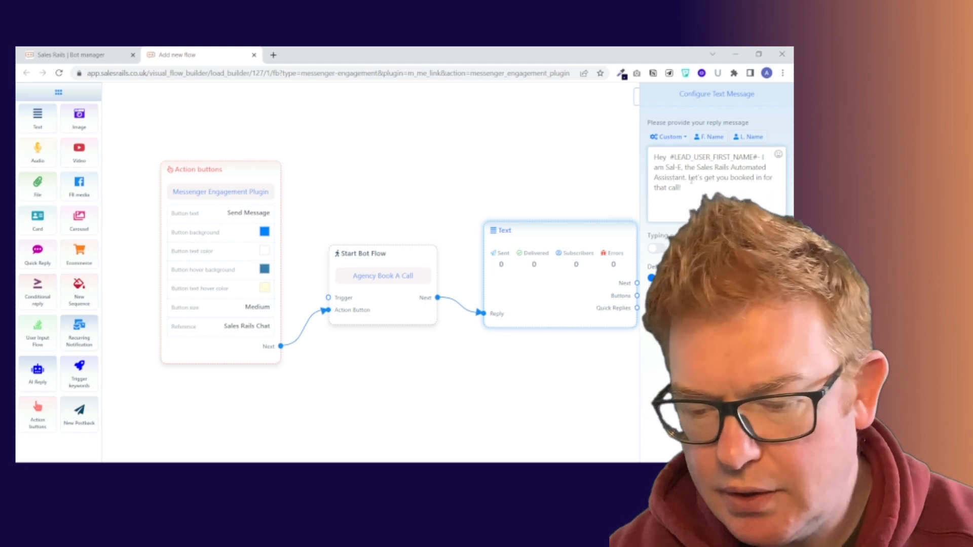
pyautogui.click(692, 190)
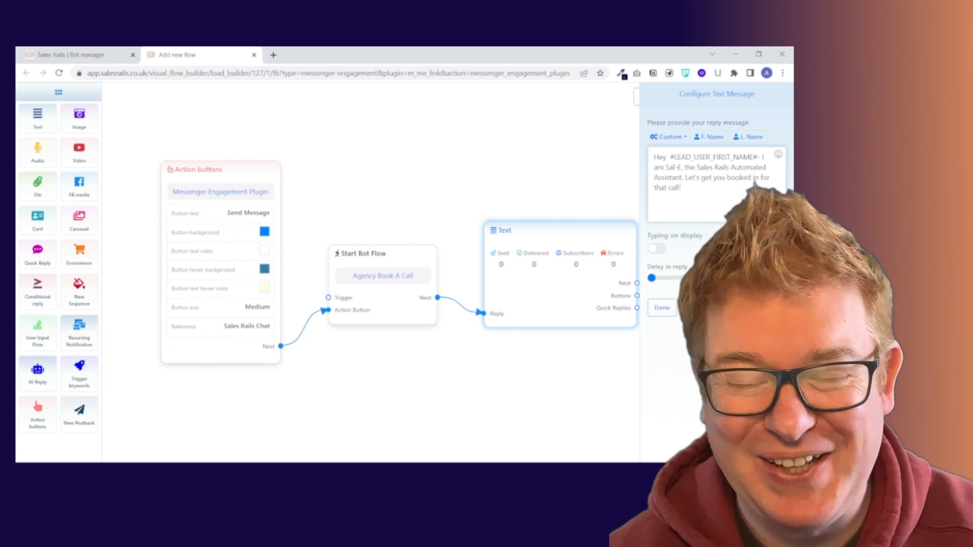
pyautogui.click(662, 308)
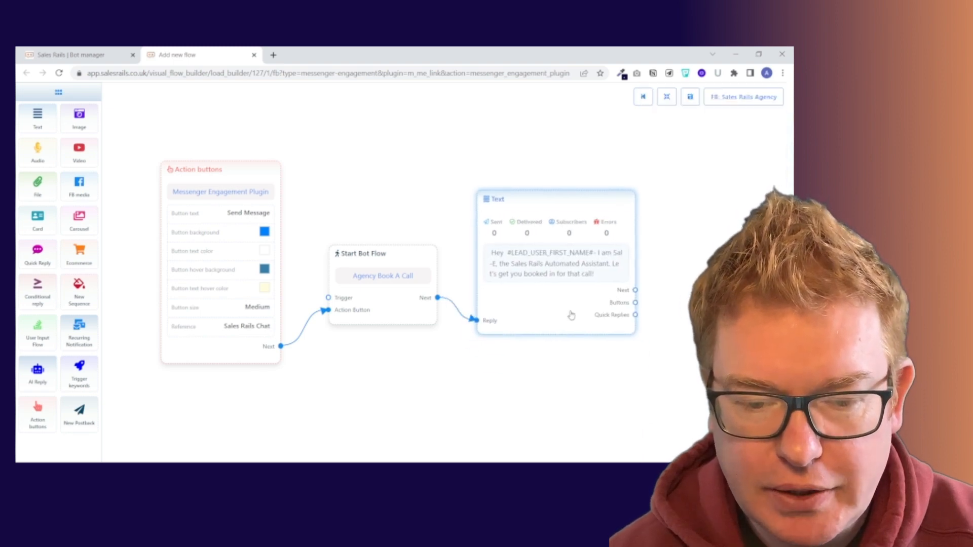
# Connect the Text block's Next output to a new User Input Flow block and place that block beside the Text block
pyautogui.moveTo(611, 373); pyautogui.dragTo(564, 355)
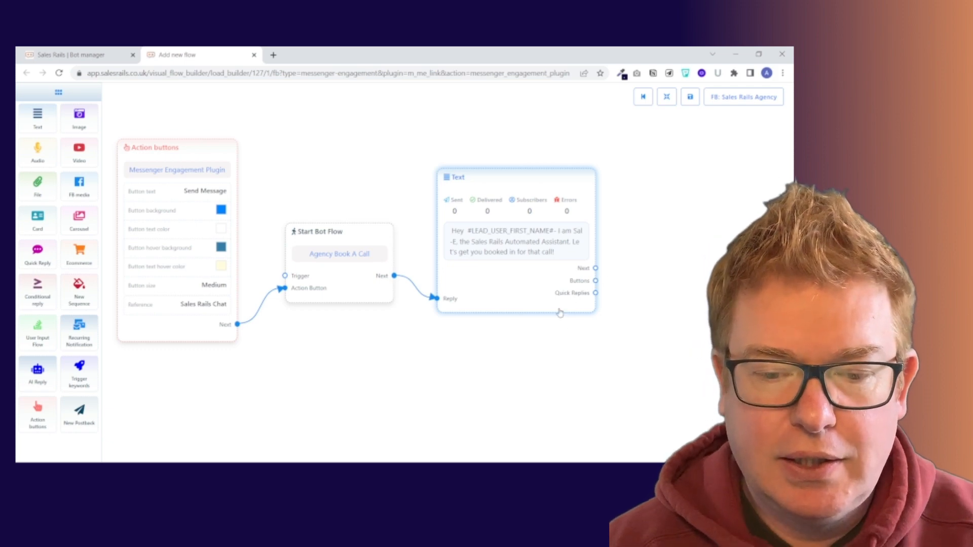
pyautogui.moveTo(570, 350); pyautogui.dragTo(420, 343)
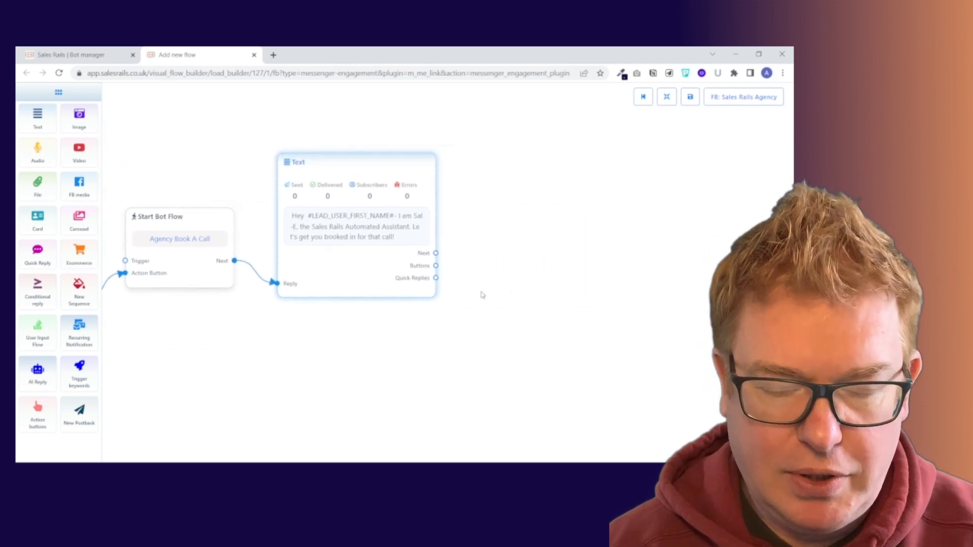
pyautogui.moveTo(436, 253); pyautogui.dragTo(554, 284)
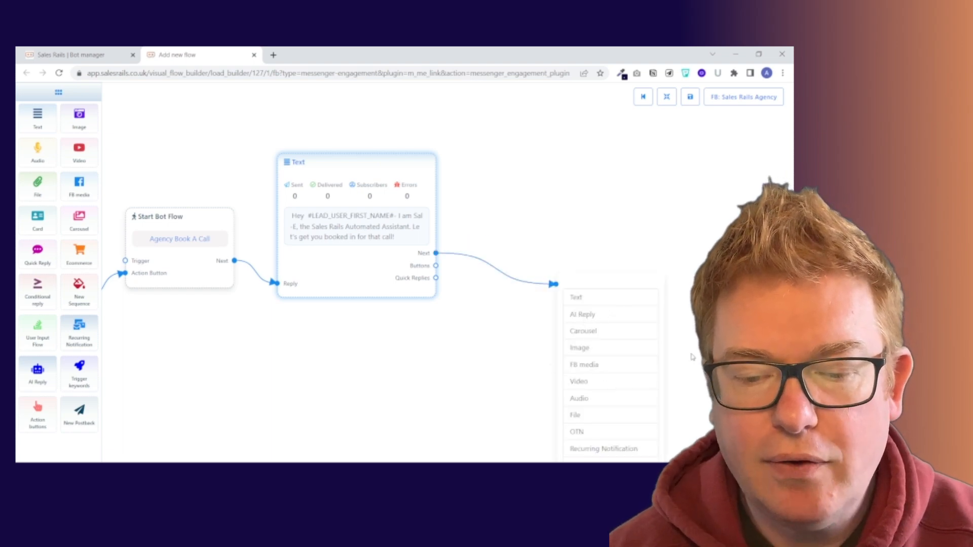
pyautogui.moveTo(708, 338); pyautogui.dragTo(667, 217)
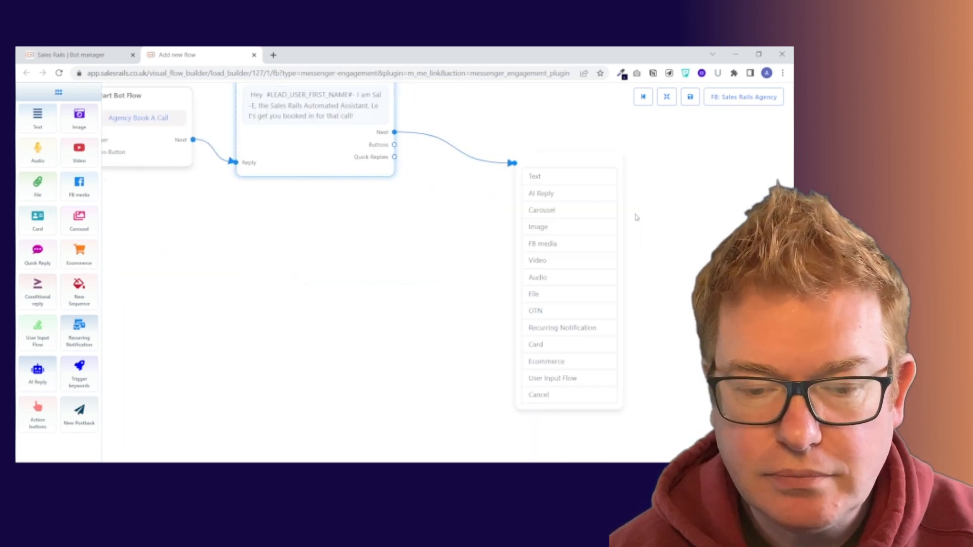
pyautogui.click(566, 379)
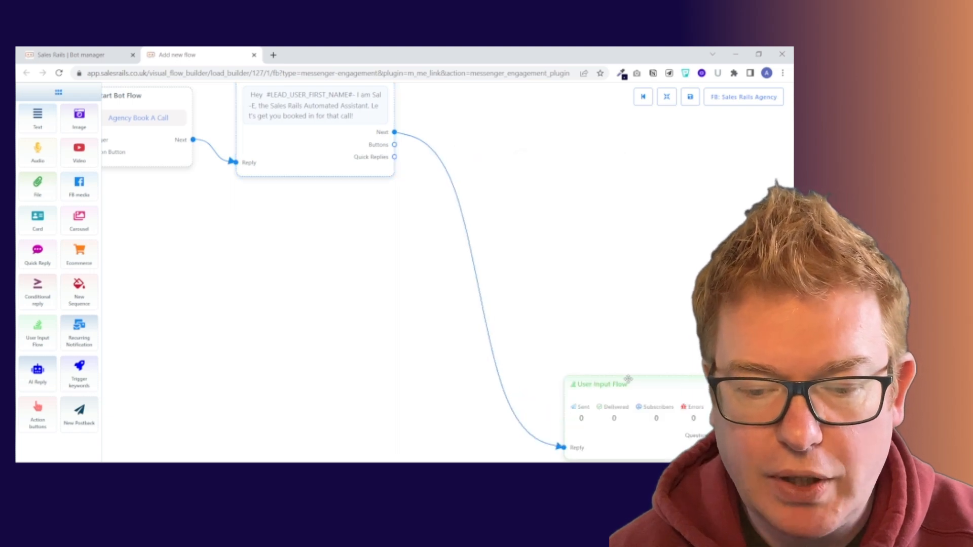
pyautogui.moveTo(634, 385); pyautogui.dragTo(512, 109)
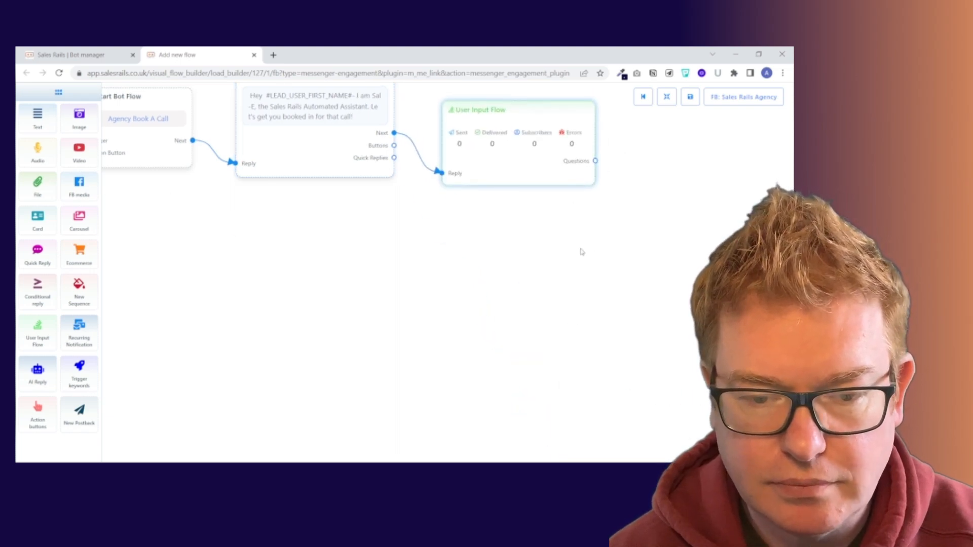
pyautogui.moveTo(580, 254); pyautogui.dragTo(576, 342)
pyautogui.moveTo(525, 204); pyautogui.dragTo(522, 164)
# Configure the User Input Flow block with a new input flow, name its campaign "Book a Call Email Capture", and save it
pyautogui.doubleClick(534, 166)
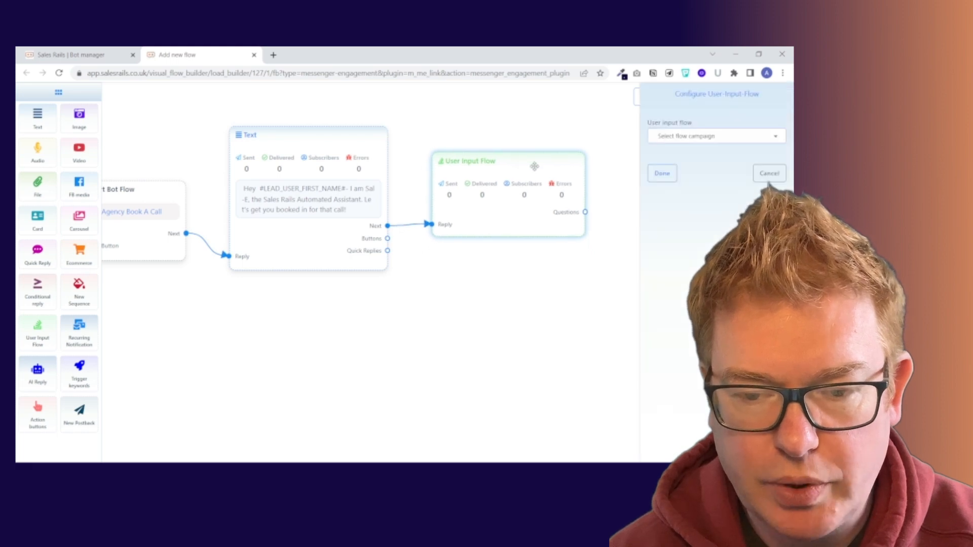
pyautogui.click(728, 138)
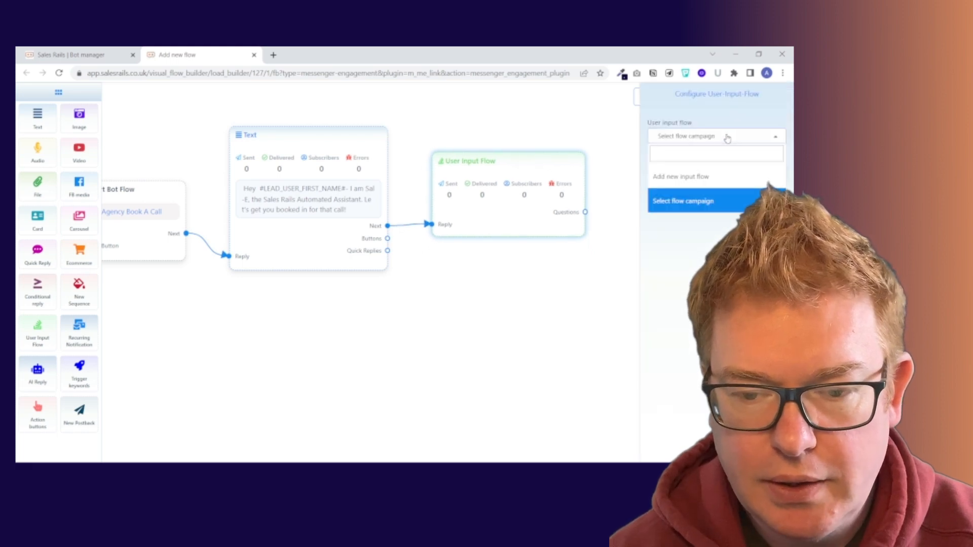
pyautogui.click(712, 175)
pyautogui.click(705, 170)
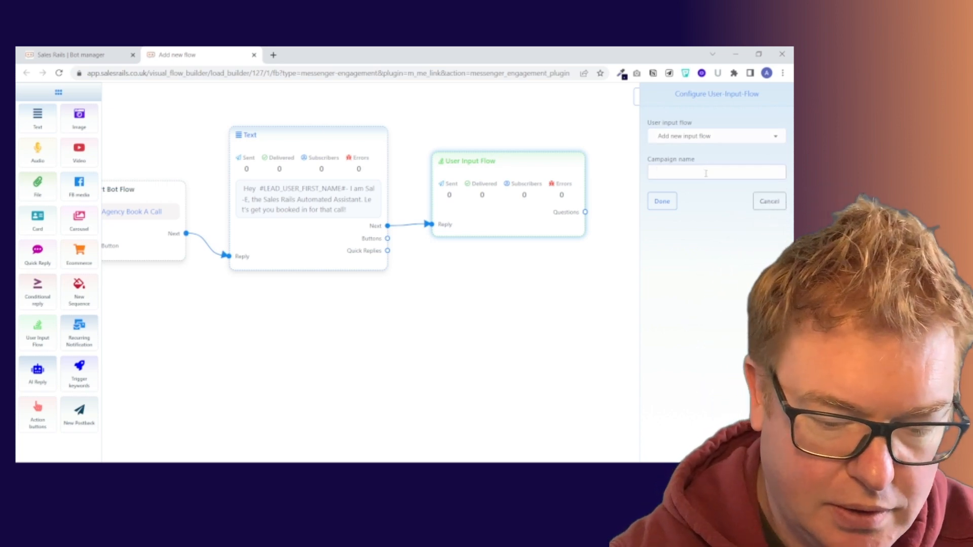
pyautogui.write('Book a ')
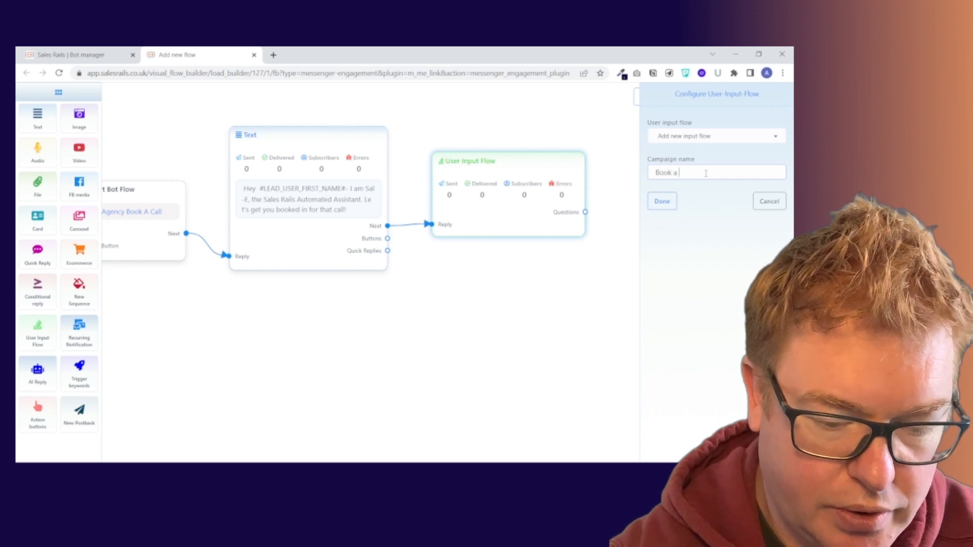
pyautogui.write('Call')
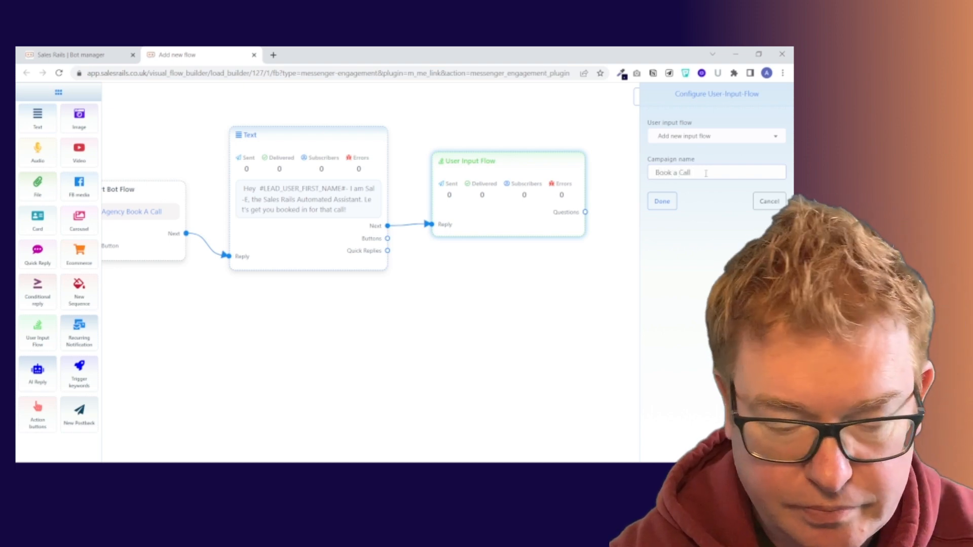
pyautogui.write(' Email')
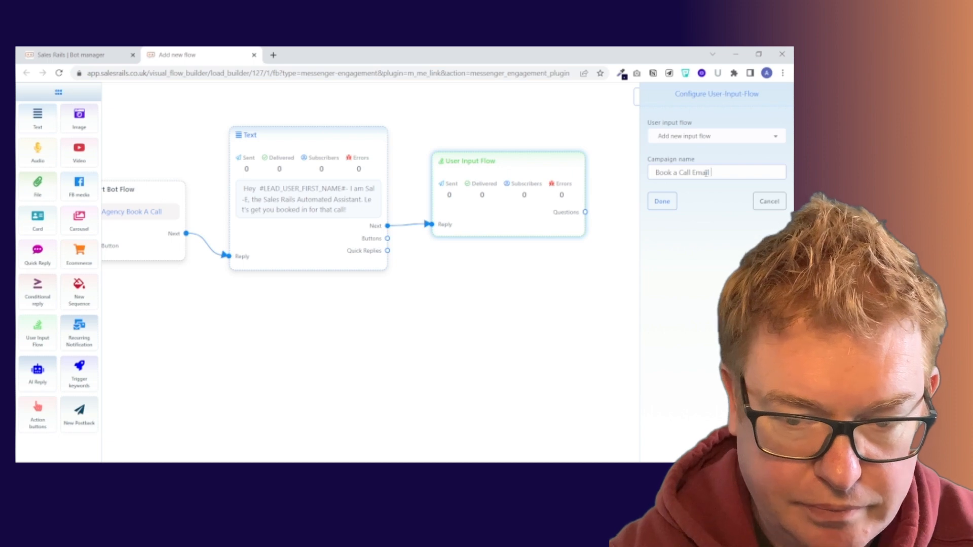
pyautogui.write(' Capture')
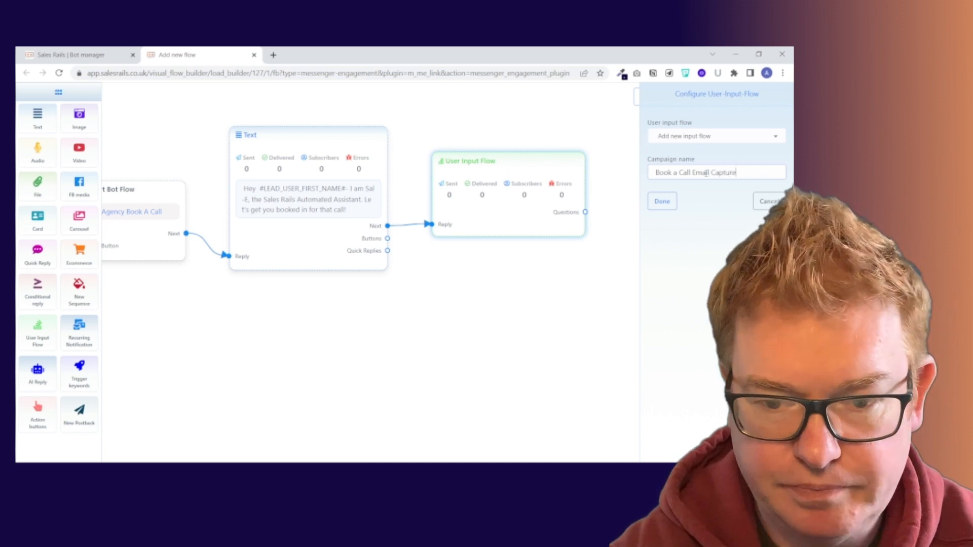
pyautogui.click(662, 202)
# Arrange the User Input Flow and New Question blocks in a tidy row beside the Text block
pyautogui.moveTo(632, 224); pyautogui.dragTo(670, 219)
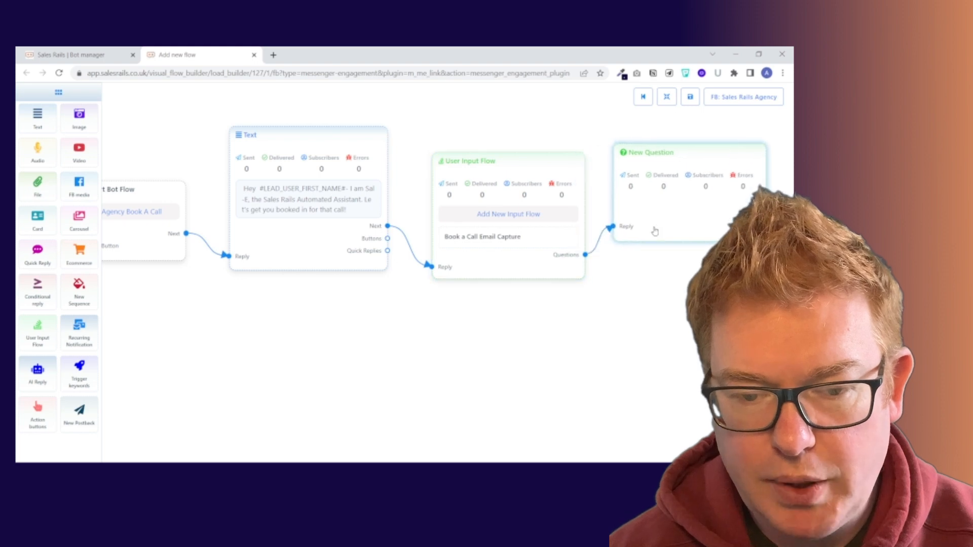
pyautogui.moveTo(531, 282); pyautogui.dragTo(519, 262)
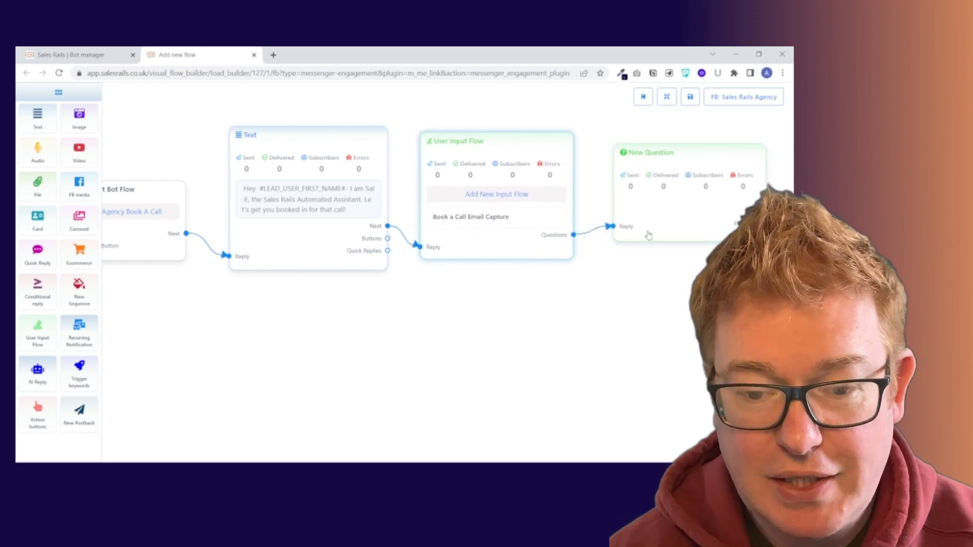
pyautogui.moveTo(656, 230); pyautogui.dragTo(648, 232)
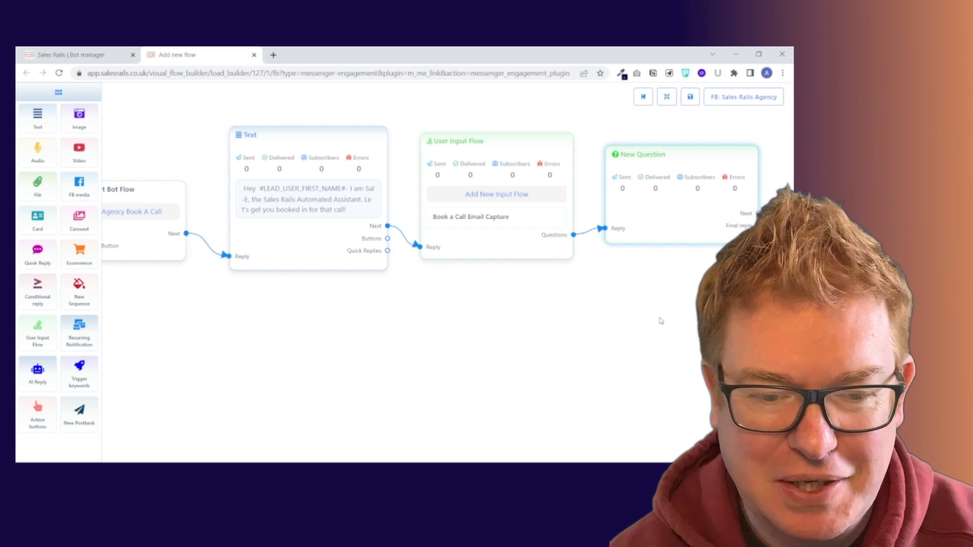
# Make the New Question block a free keyboard input asking "First, confirm your email address below 👇👇👇"
pyautogui.moveTo(659, 324); pyautogui.dragTo(552, 322)
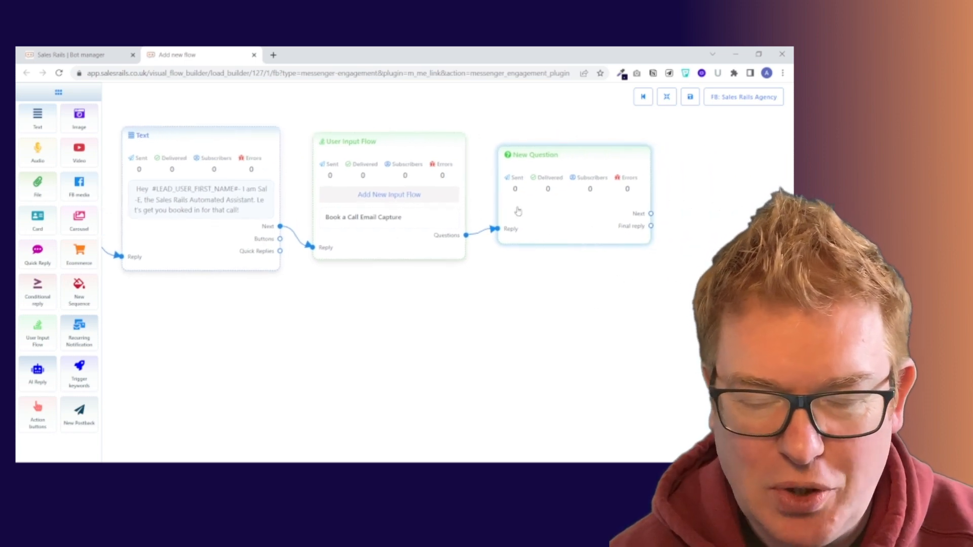
pyautogui.doubleClick(580, 218)
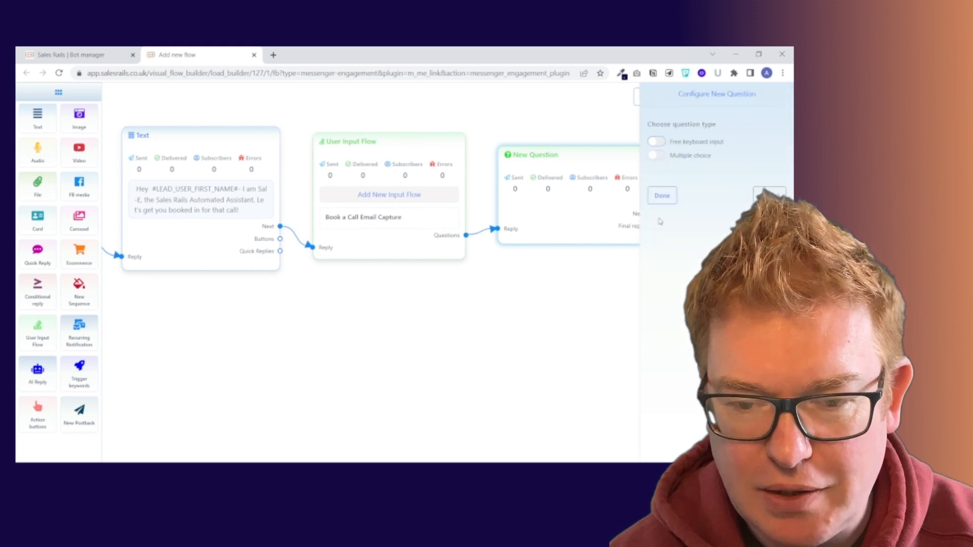
pyautogui.click(657, 142)
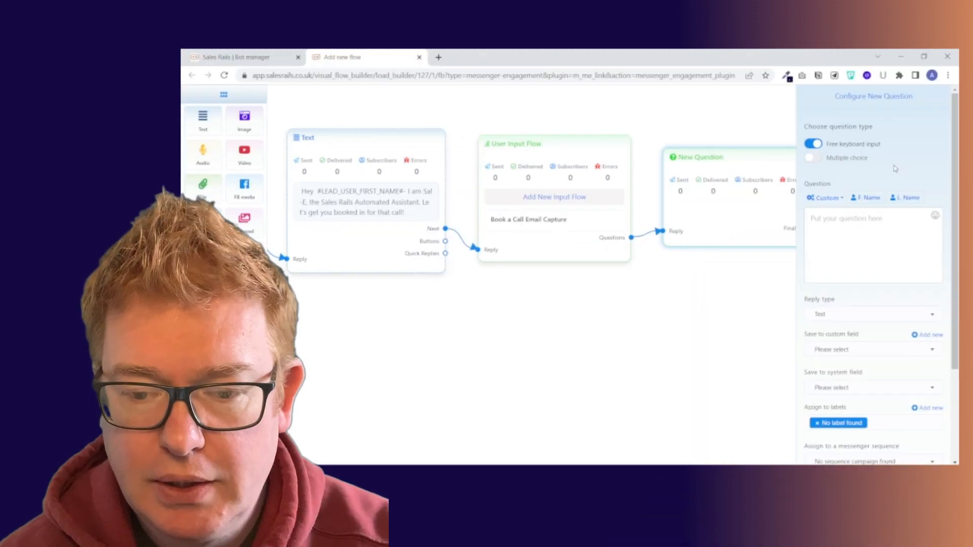
pyautogui.click(846, 227)
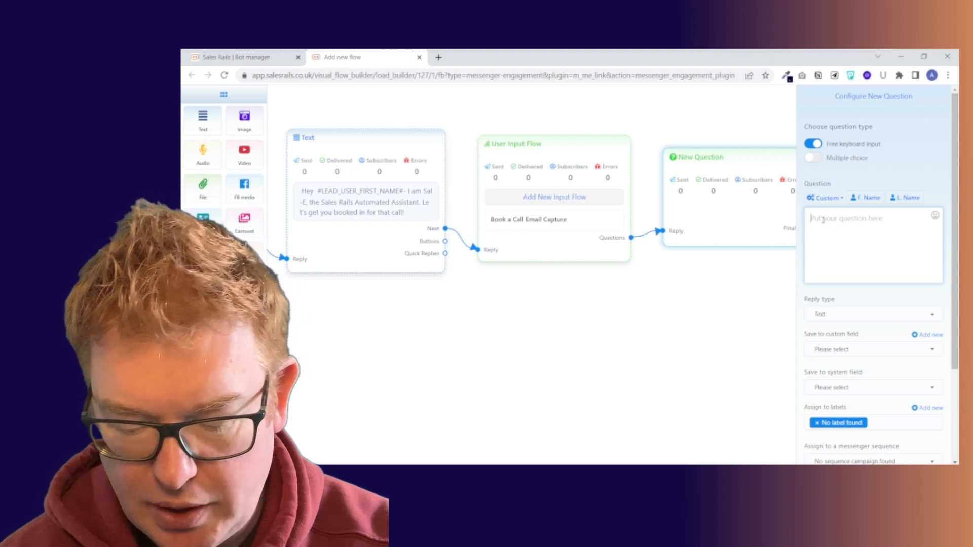
pyautogui.write('First,')
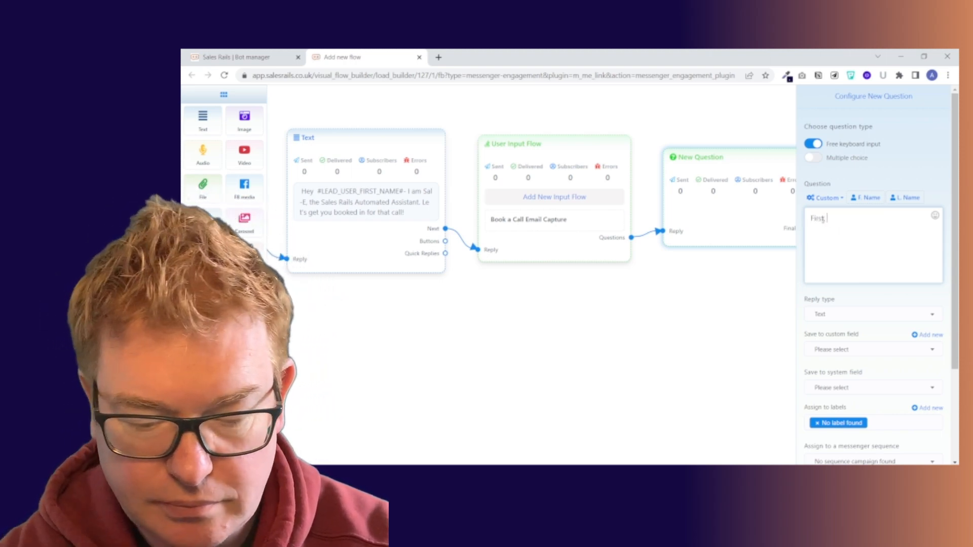
pyautogui.write(' confirm')
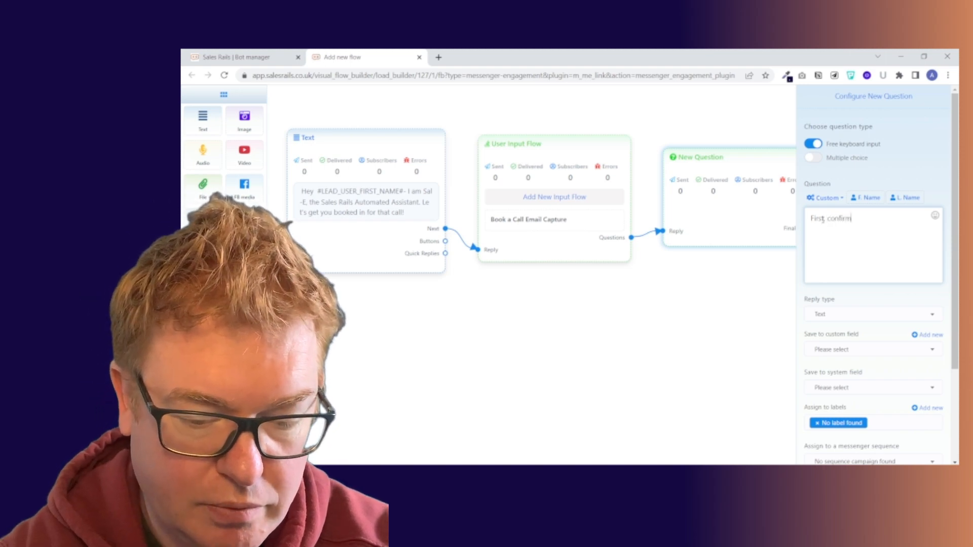
pyautogui.write(' your email address')
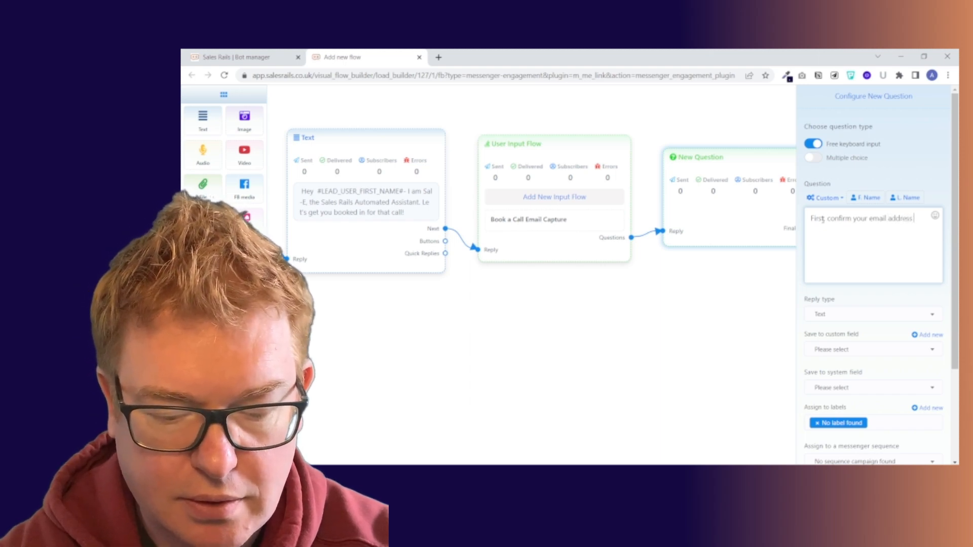
pyautogui.write('below')
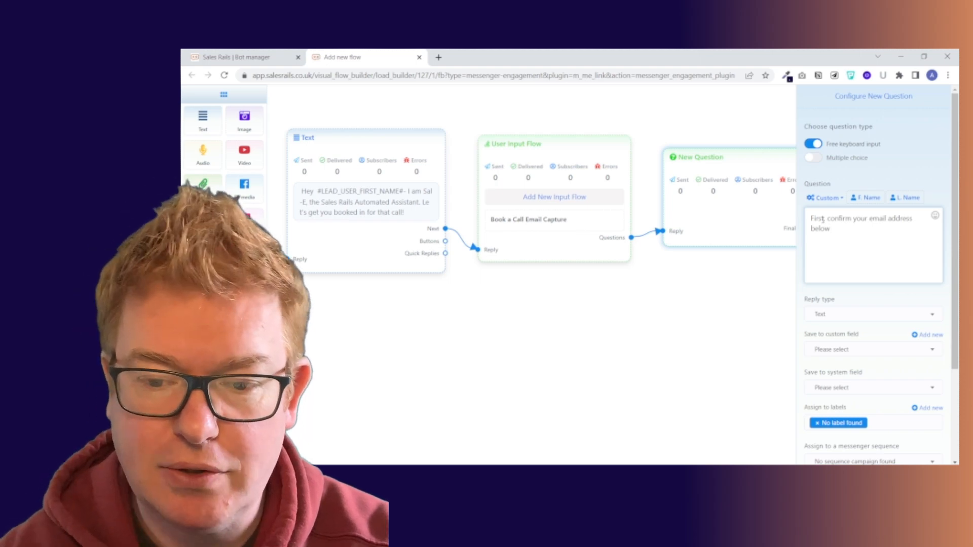
pyautogui.click(935, 218)
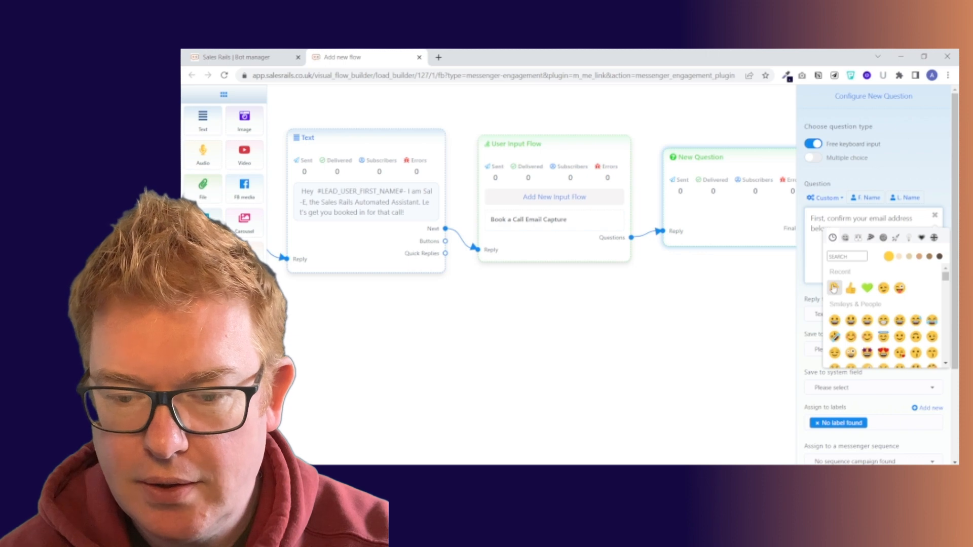
pyautogui.click(935, 216)
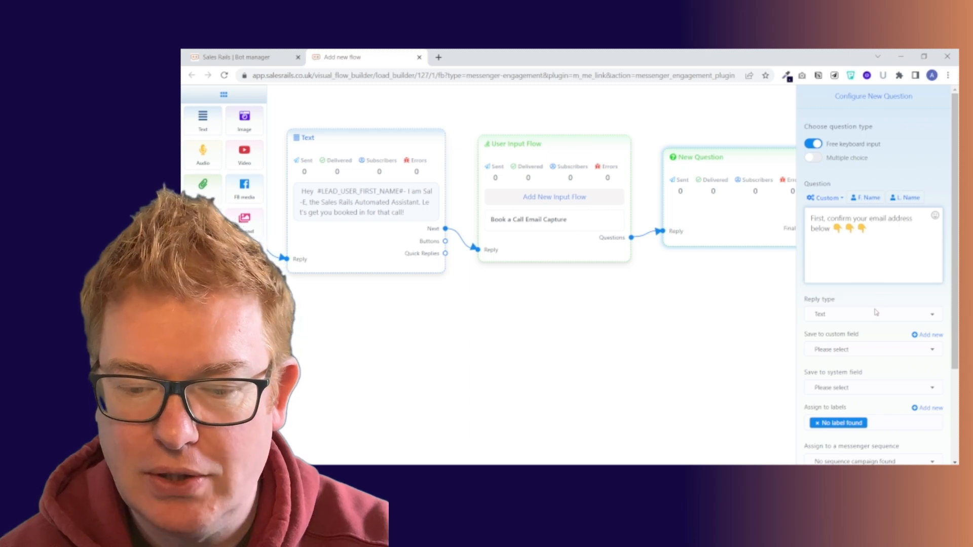
# Set the email question's reply type to Email and save the answer to the Email system field
pyautogui.click(850, 316)
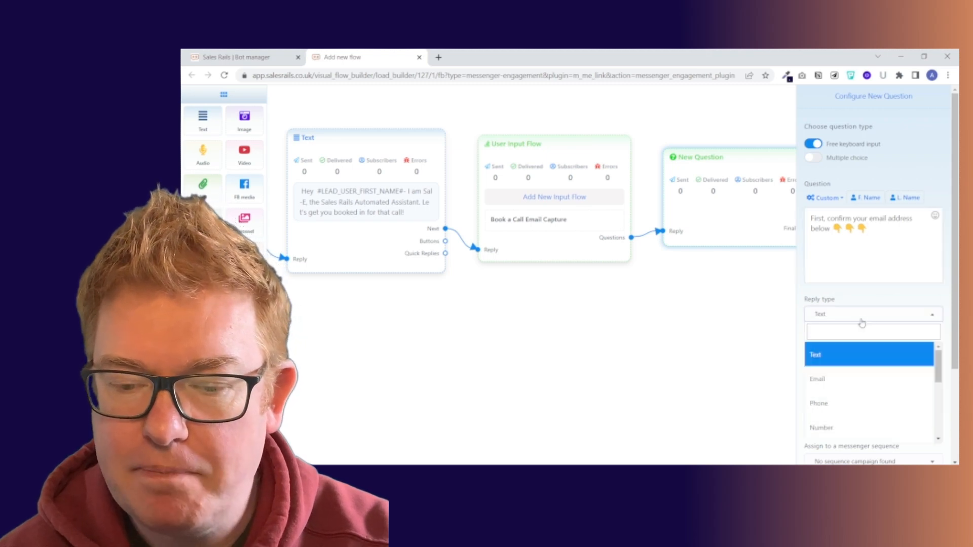
pyautogui.click(836, 381)
pyautogui.scroll(-1, 901, 332)
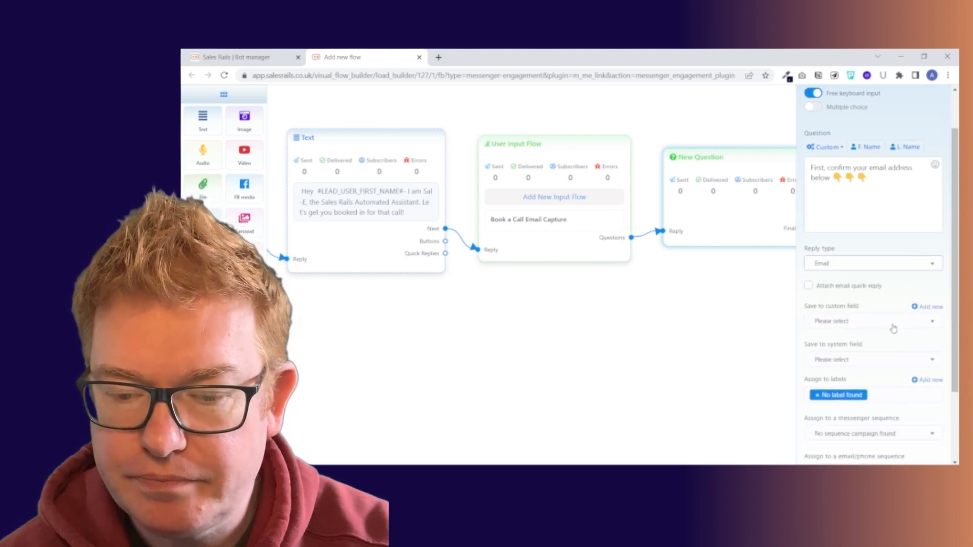
pyautogui.click(883, 359)
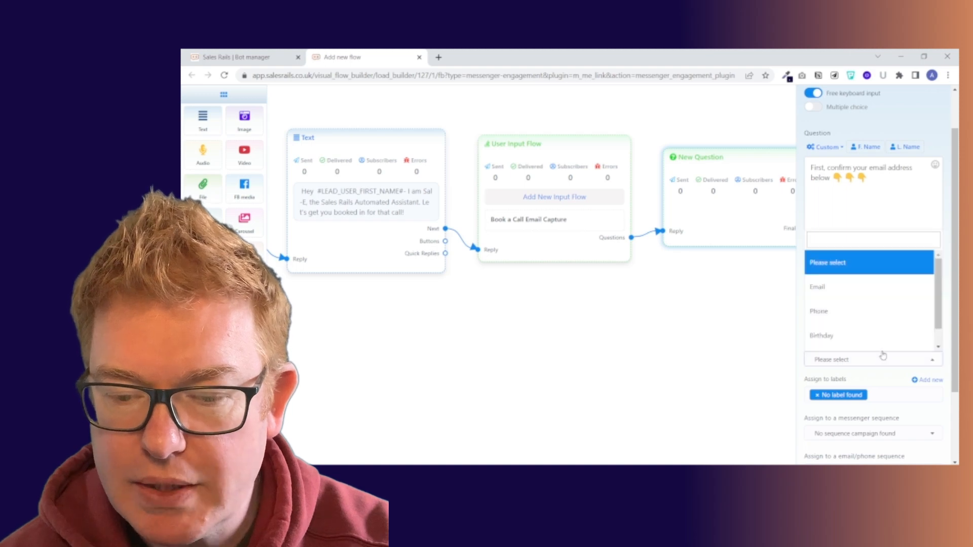
pyautogui.click(861, 295)
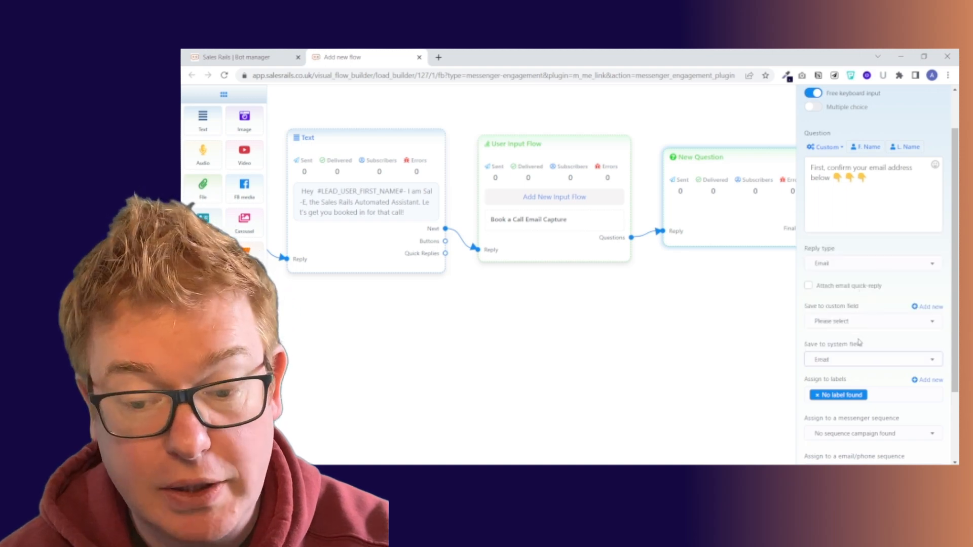
# Attach the email quick reply to the question and save the New Question block's configuration
pyautogui.scroll(-2, 884, 343)
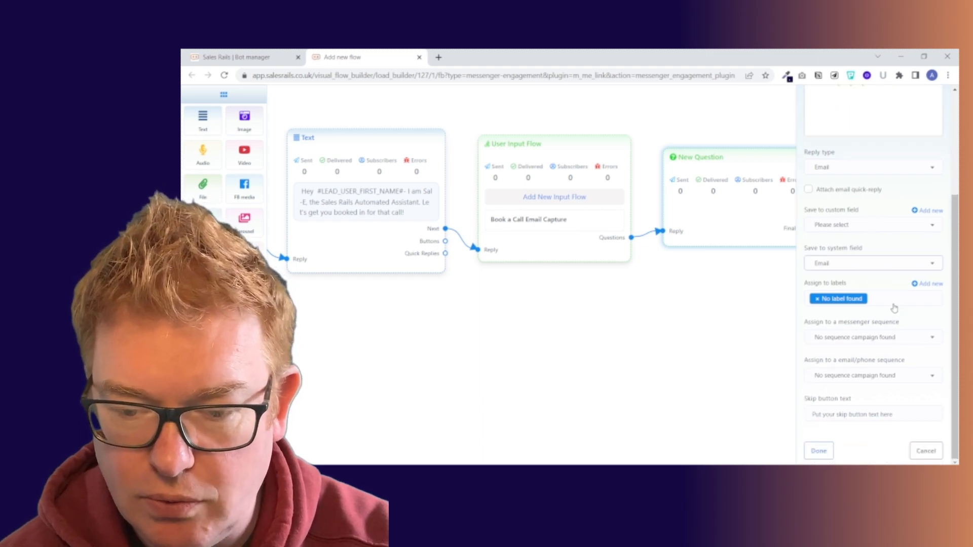
pyautogui.scroll(2, 902, 306)
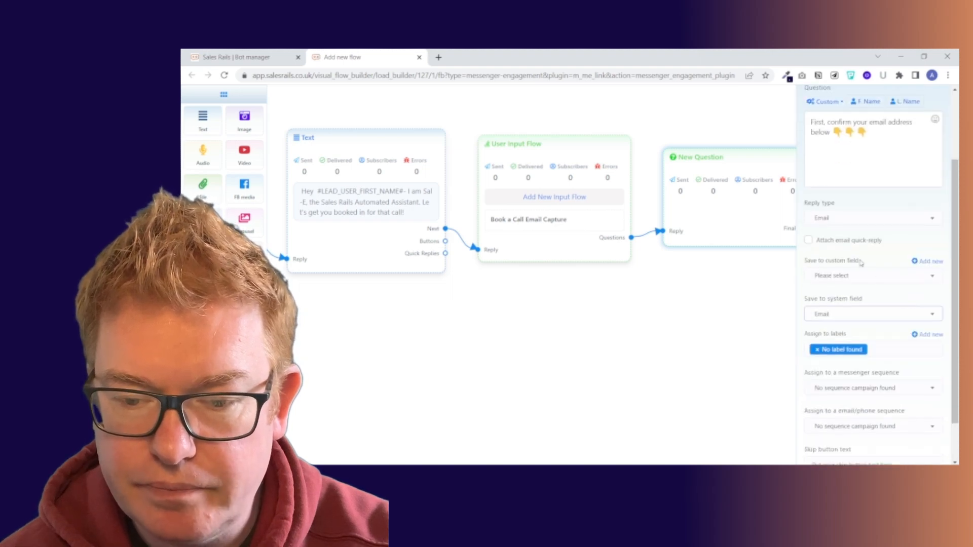
pyautogui.click(809, 241)
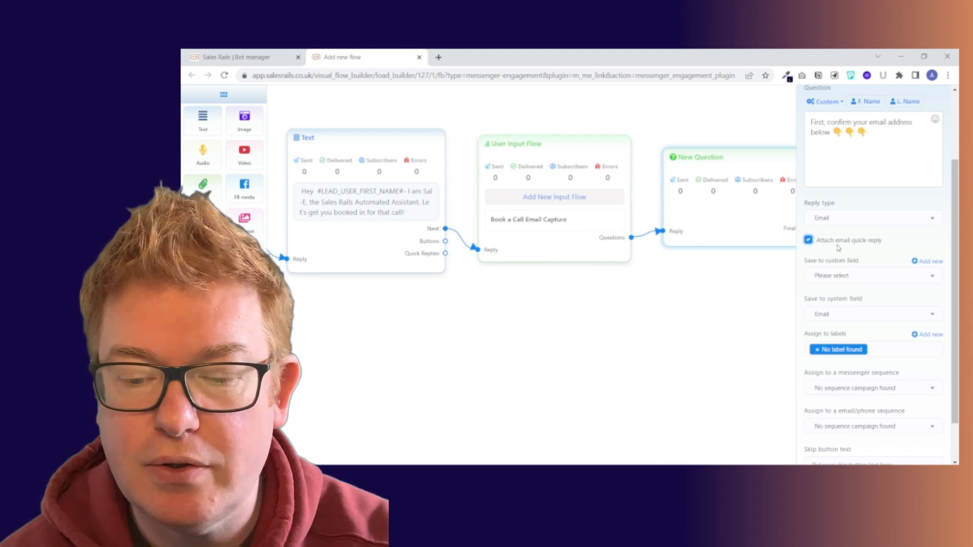
pyautogui.scroll(-1, 839, 249)
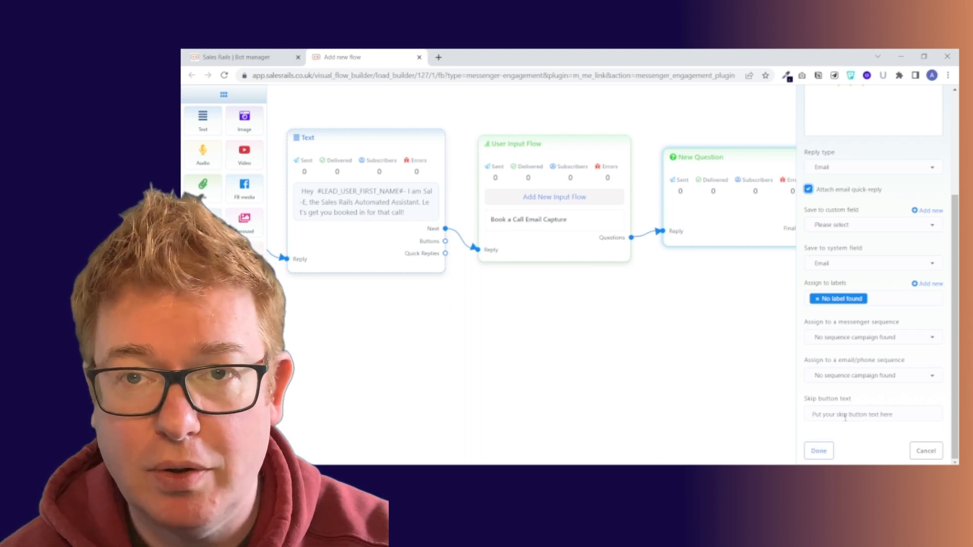
pyautogui.click(820, 451)
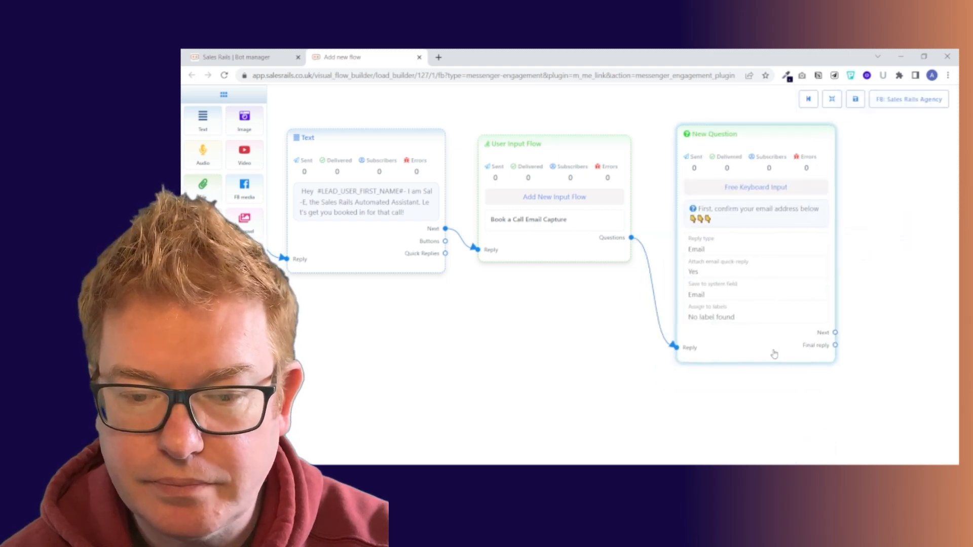
# Reposition the email question block and connect its Next output to a second New Question block placed beside it
pyautogui.moveTo(774, 355); pyautogui.dragTo(756, 328)
pyautogui.moveTo(817, 386); pyautogui.dragTo(719, 397)
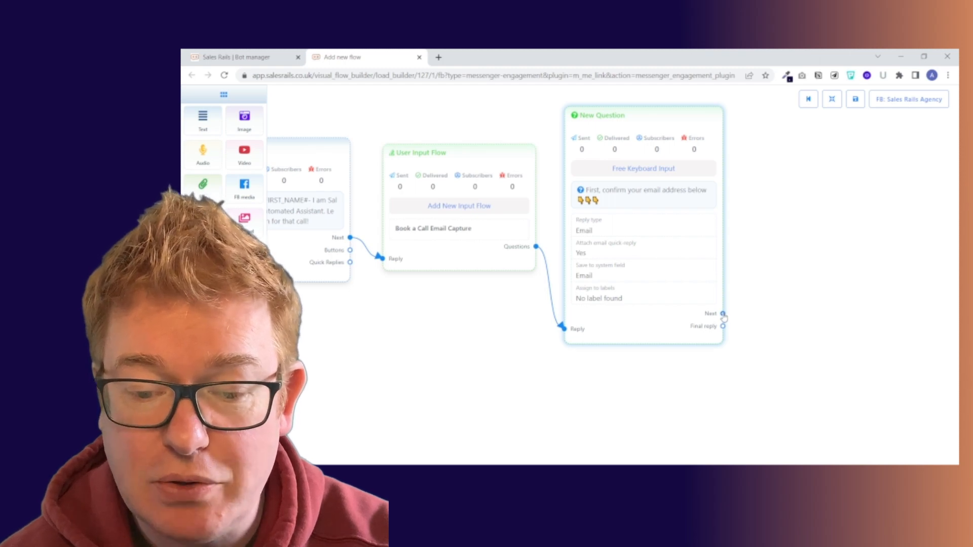
pyautogui.moveTo(724, 314); pyautogui.dragTo(832, 227)
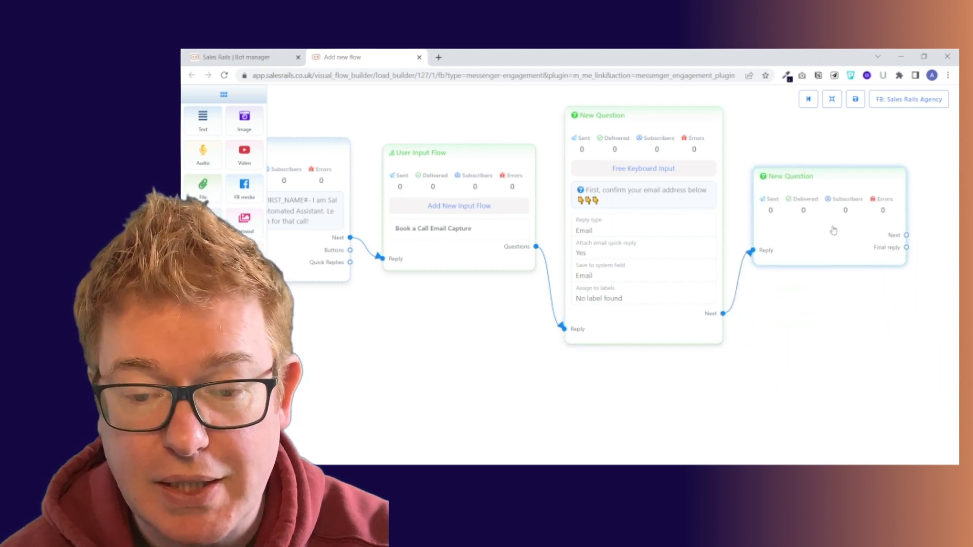
# Configure the second New Question block as free keyboard input with reply type Phone and the phone quick reply attached
pyautogui.click(830, 181)
pyautogui.click(831, 147)
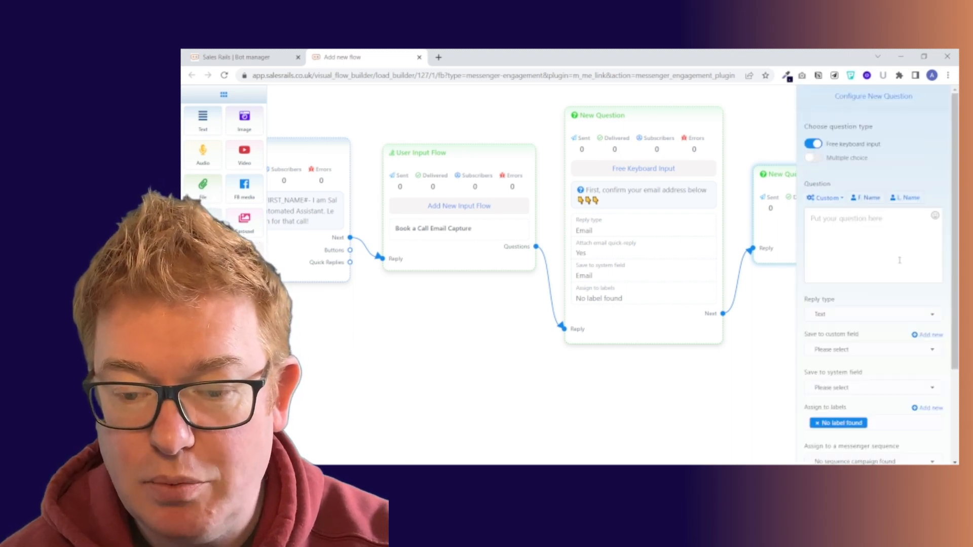
pyautogui.scroll(-1, 900, 260)
pyautogui.click(880, 265)
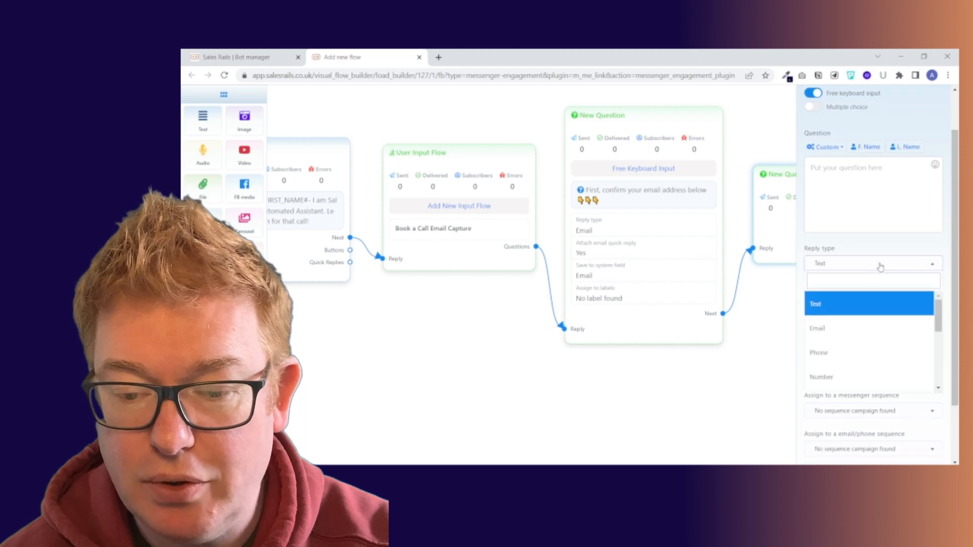
pyautogui.click(869, 352)
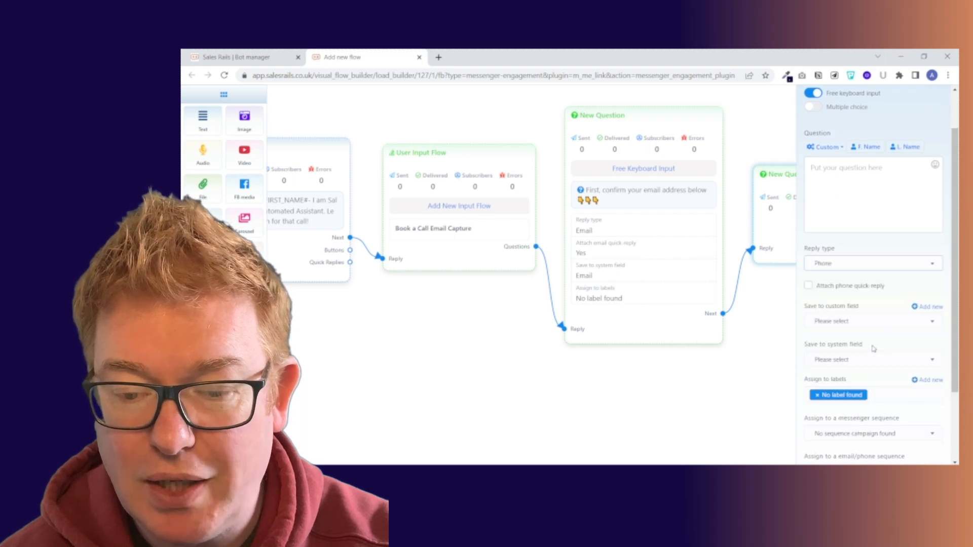
pyautogui.click(810, 286)
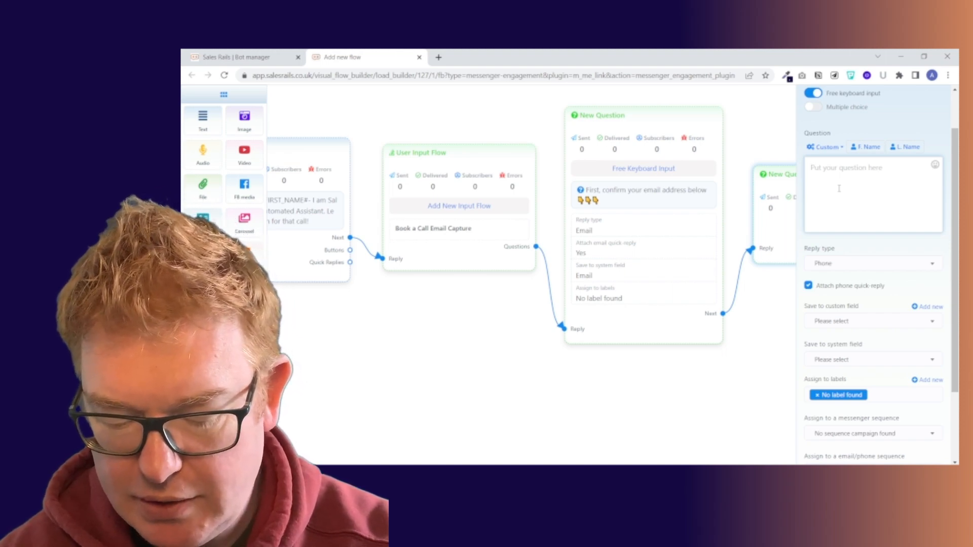
# Enter "And your mobile number? 👇👇👇" as the second block's question text
pyautogui.write('And ')
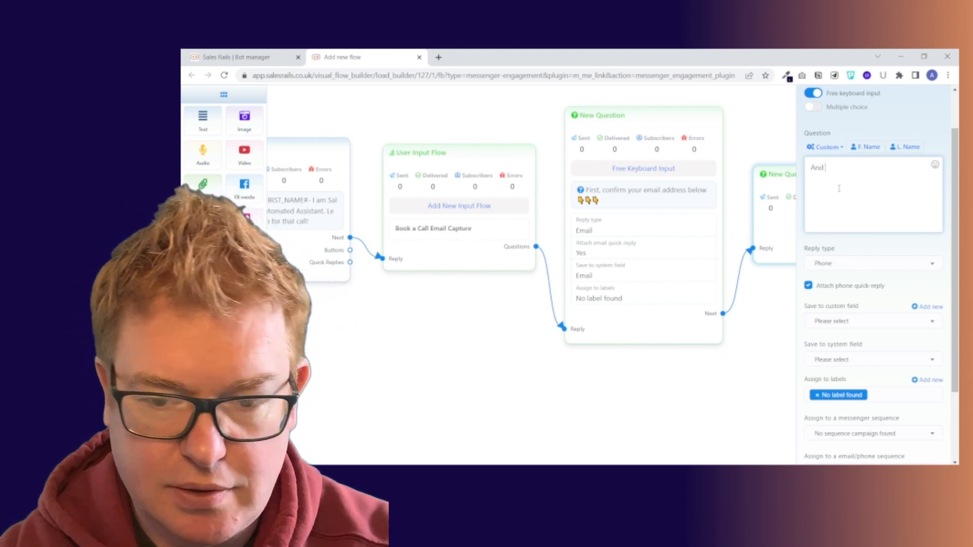
pyautogui.write('your ')
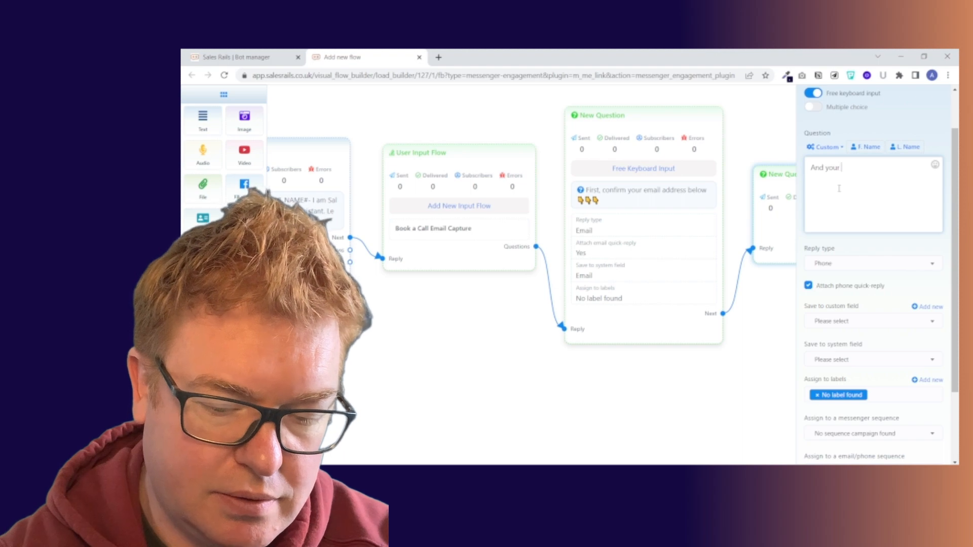
pyautogui.write('mobile n')
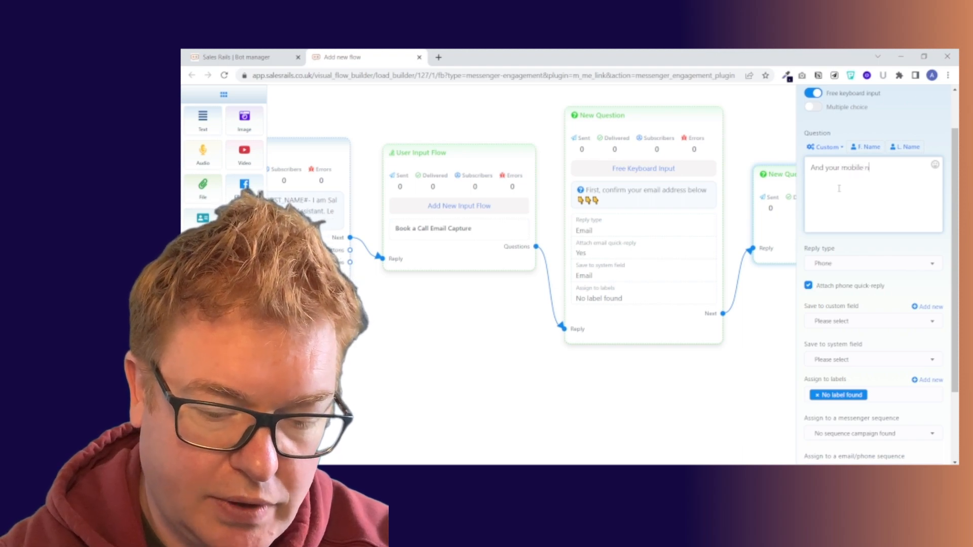
pyautogui.write('umber')
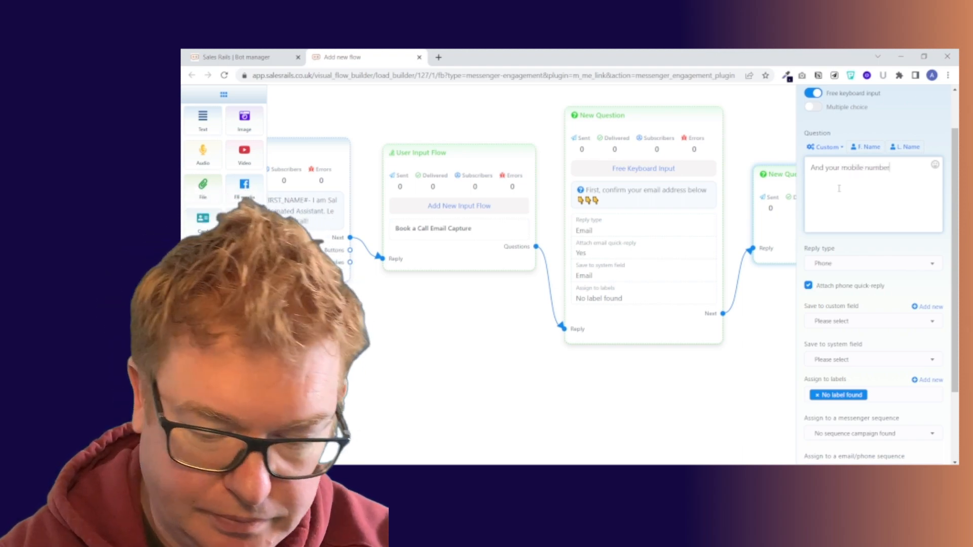
pyautogui.write('?')
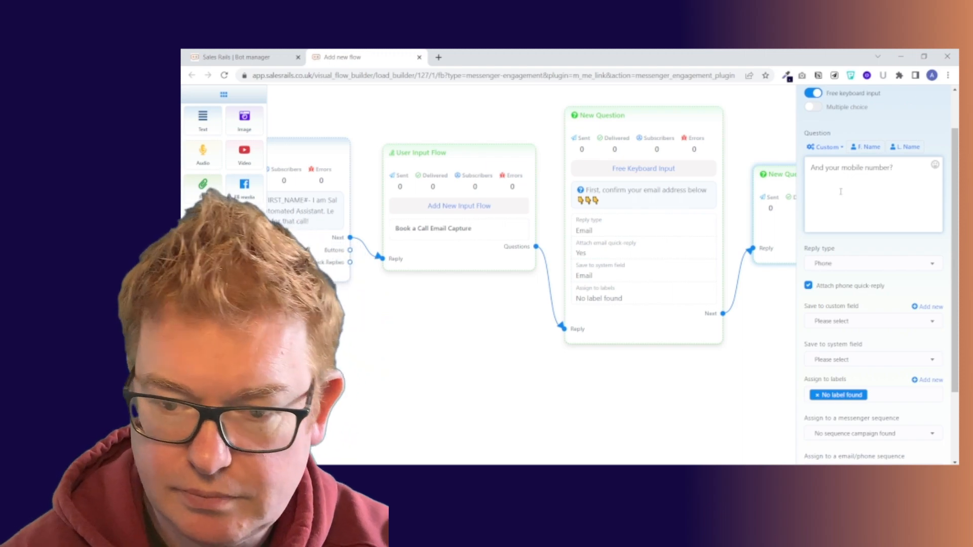
pyautogui.click(935, 164)
pyautogui.click(835, 237)
pyautogui.click(835, 237)
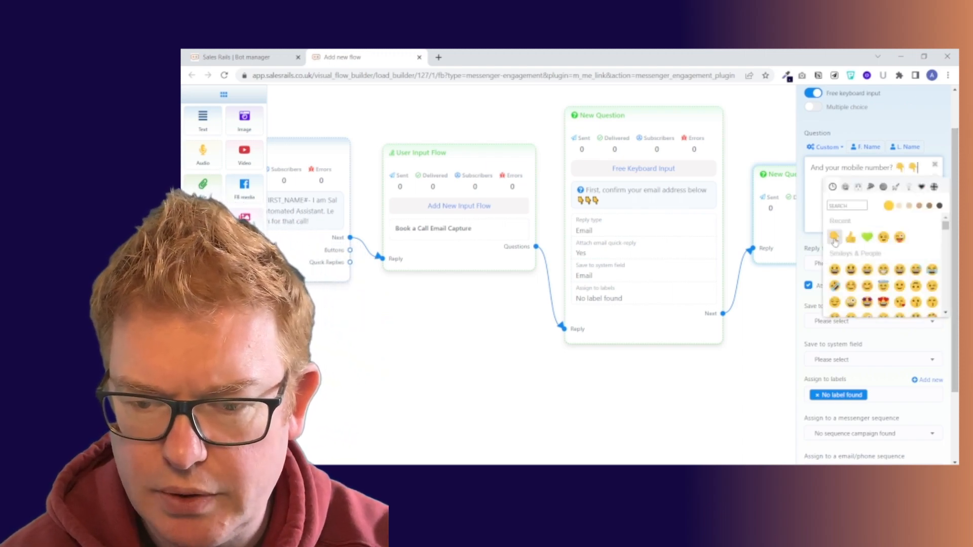
pyautogui.click(835, 237)
pyautogui.click(938, 166)
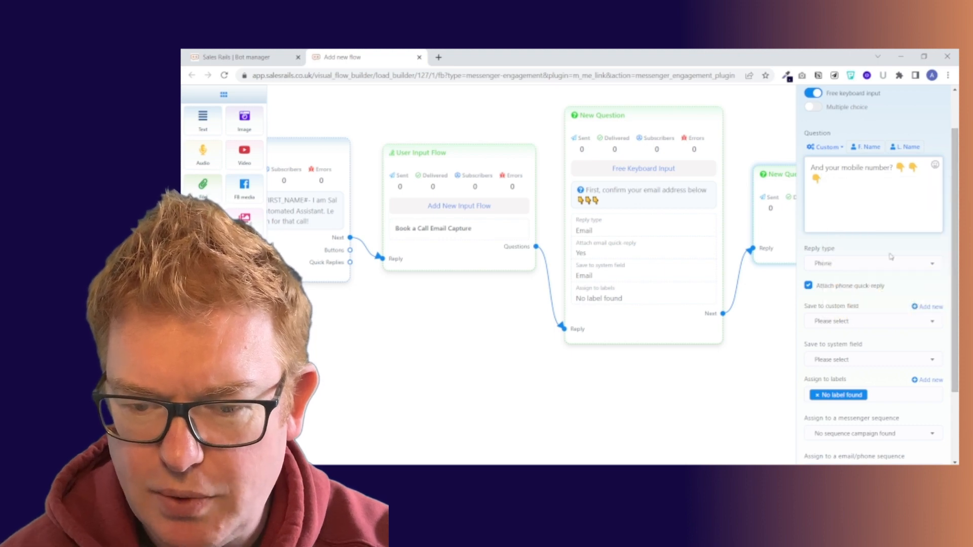
# Save the mobile number question's answer to the Phone system field
pyautogui.scroll(-2, 912, 294)
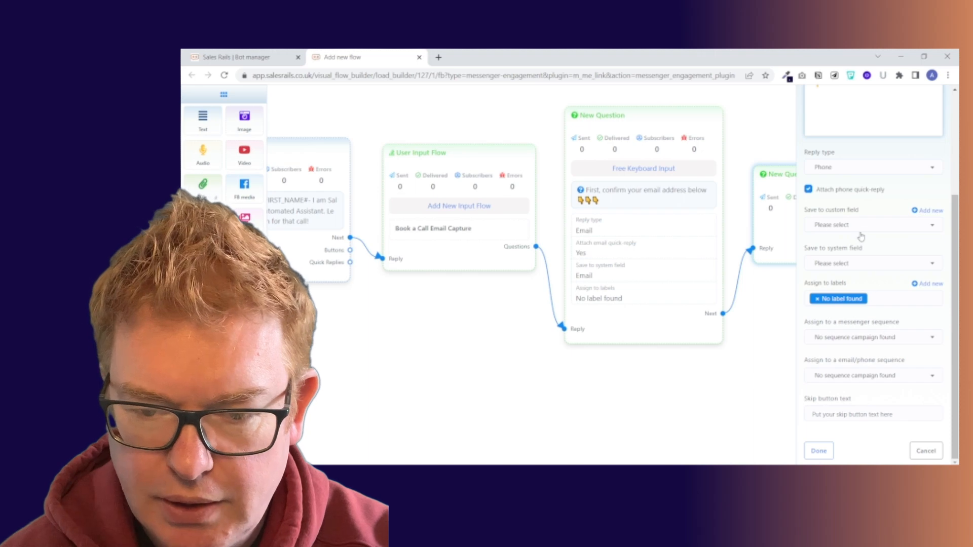
pyautogui.click(855, 265)
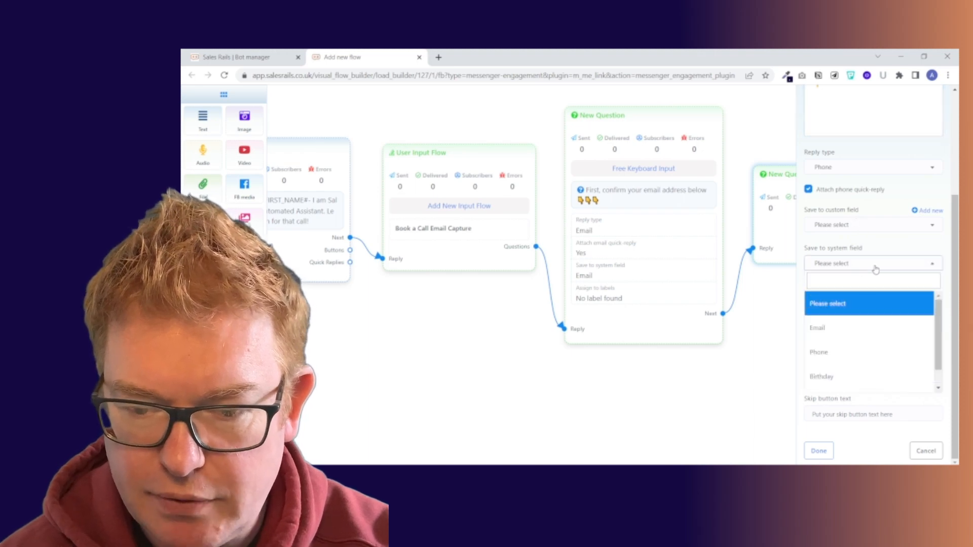
pyautogui.click(849, 353)
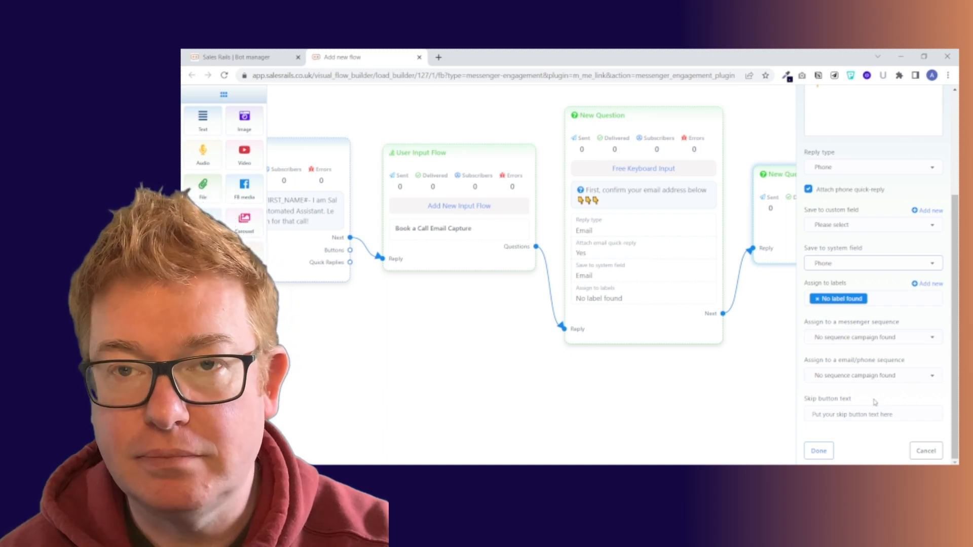
# Save the mobile number question's configuration and align its block level with the email question block
pyautogui.click(913, 383)
pyautogui.click(912, 383)
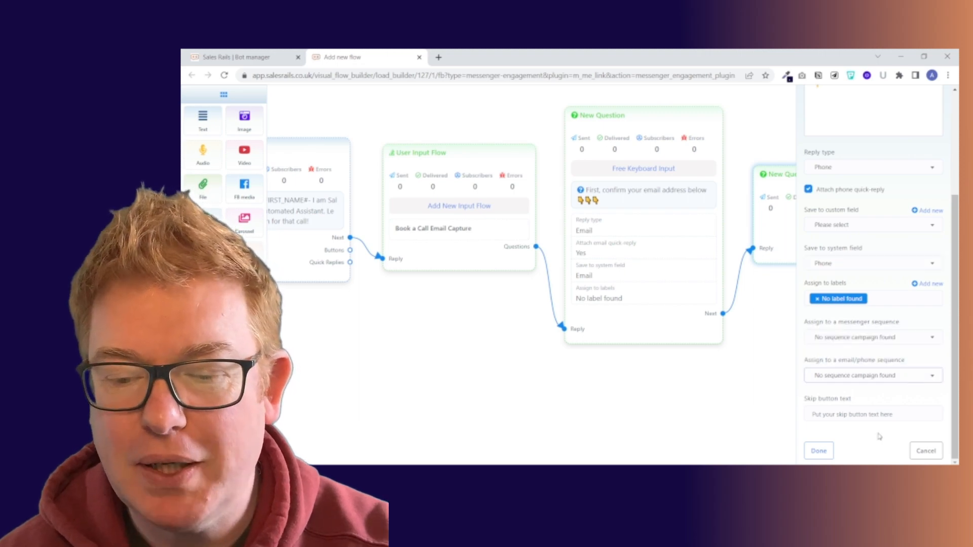
pyautogui.click(821, 452)
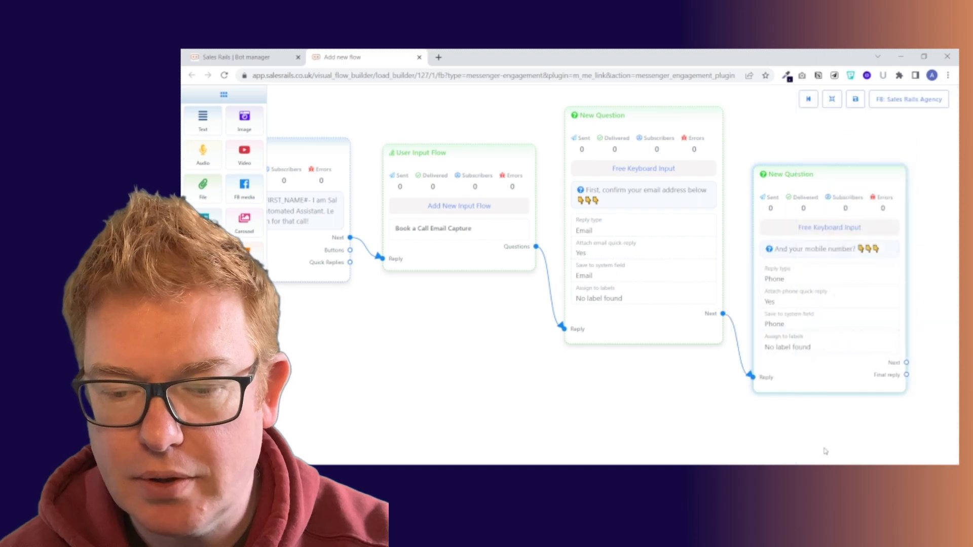
pyautogui.moveTo(843, 330); pyautogui.dragTo(839, 335)
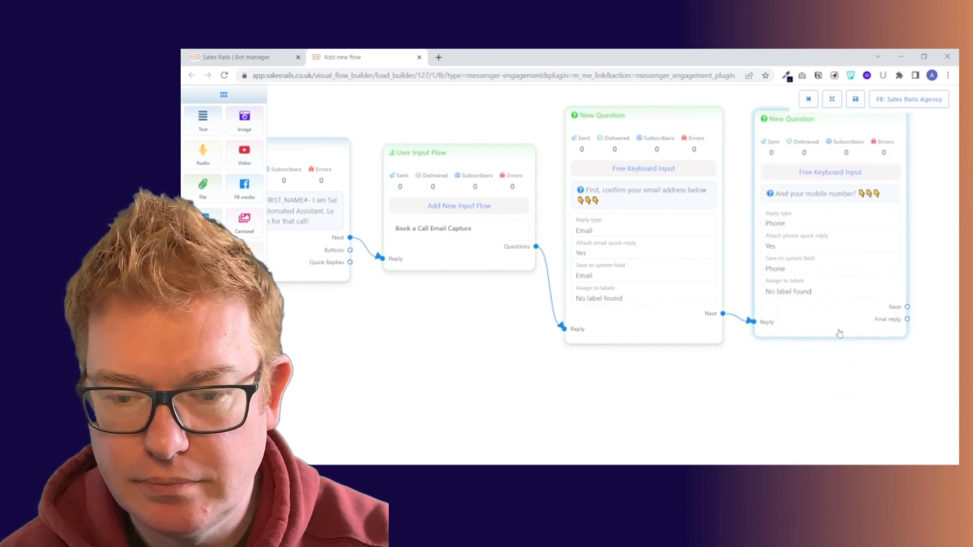
# Connect the mobile number question's Final reply output to a New Postback block placed beside it
pyautogui.moveTo(896, 404); pyautogui.dragTo(742, 383)
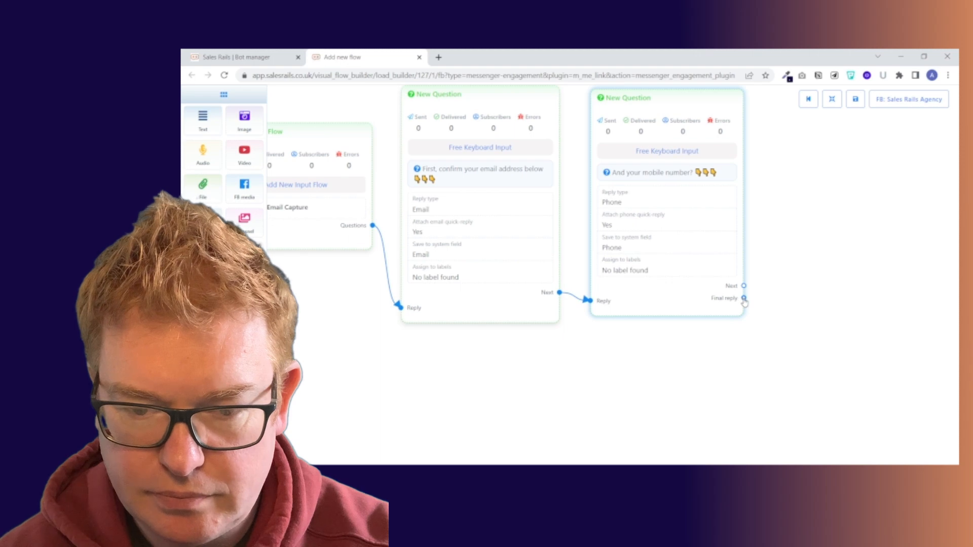
pyautogui.moveTo(744, 298); pyautogui.dragTo(772, 205)
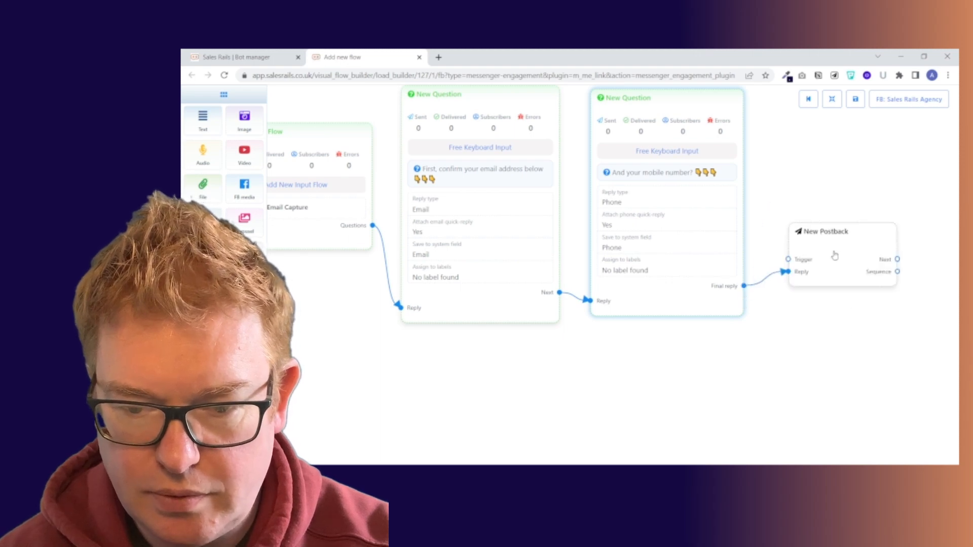
pyautogui.moveTo(835, 254); pyautogui.dragTo(823, 171)
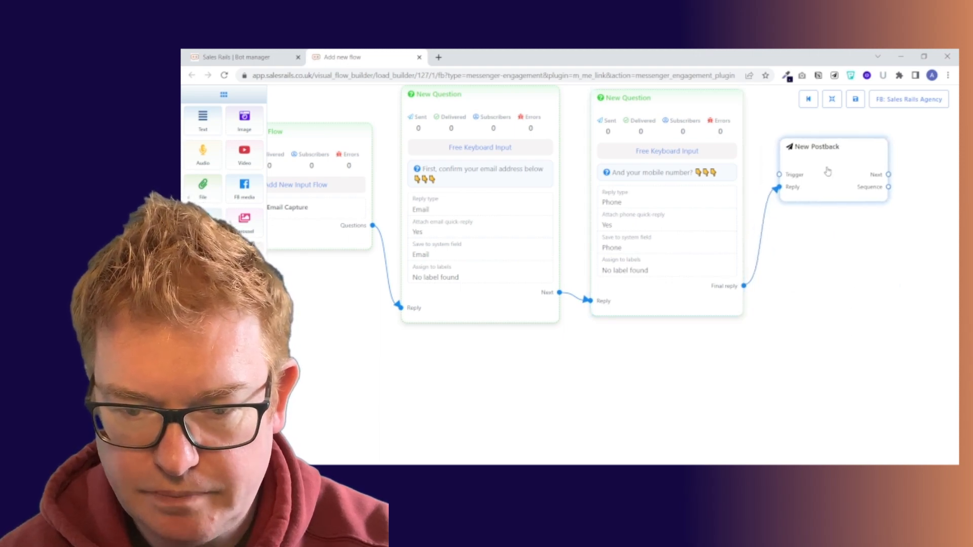
# Title the New Postback block "Book a Call Email and Phone" and save its configuration
pyautogui.doubleClick(823, 171)
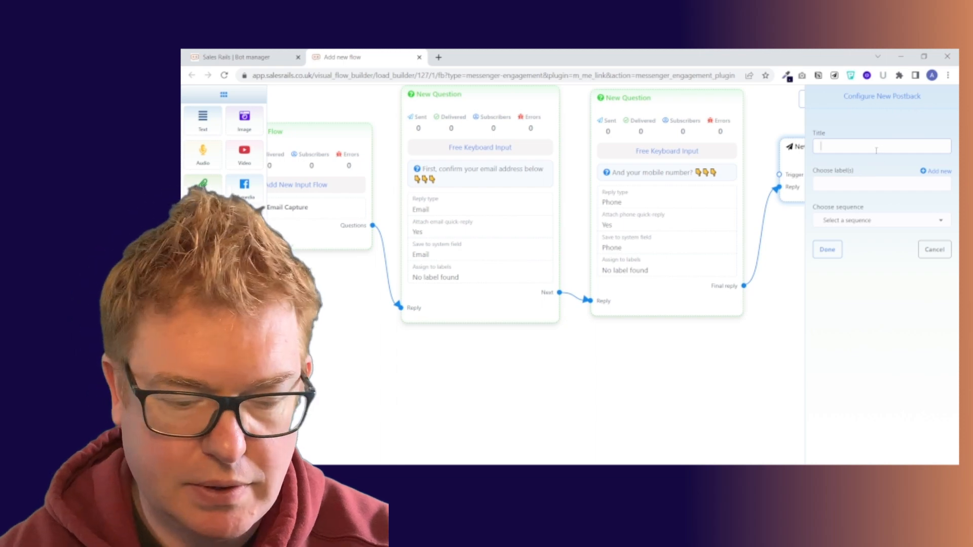
pyautogui.write('Bo')
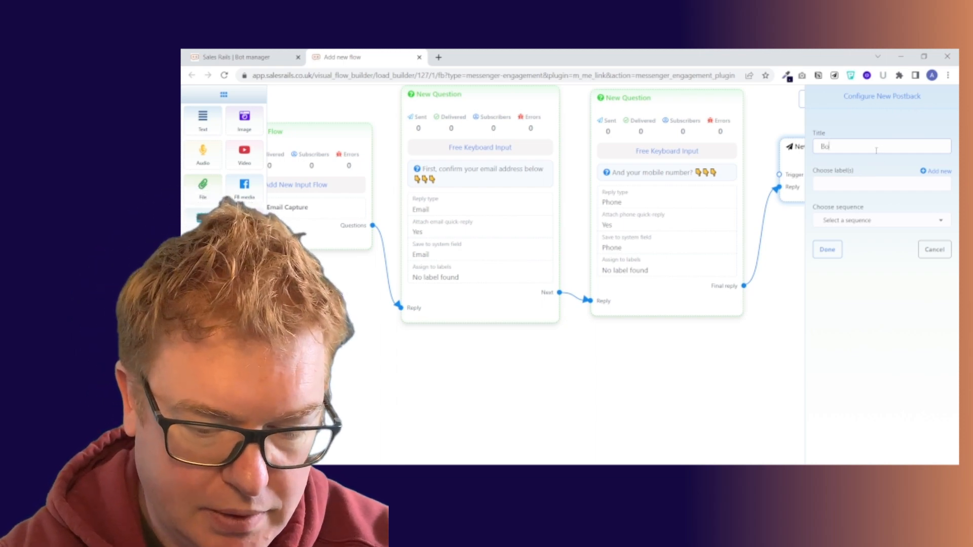
pyautogui.write('ok a Call')
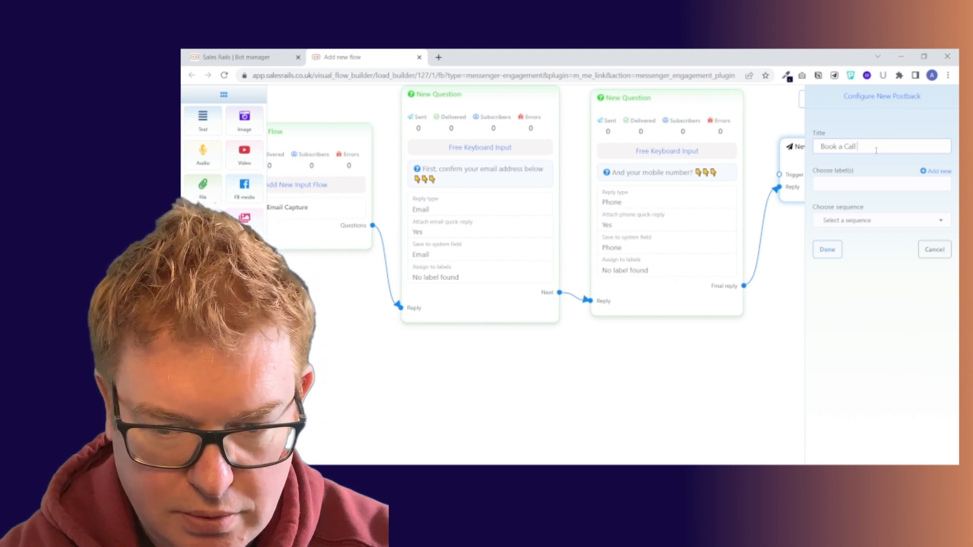
pyautogui.write(' Email')
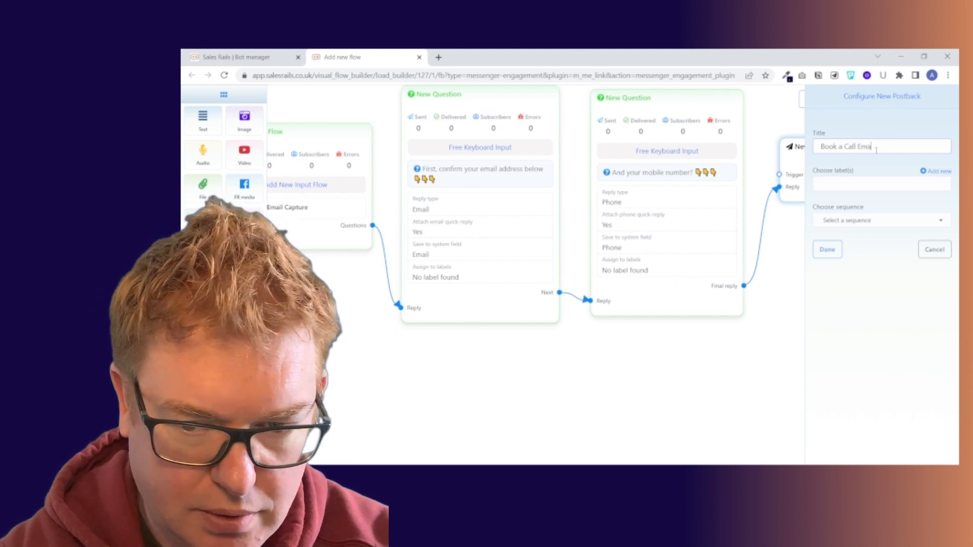
pyautogui.write(' and Phone')
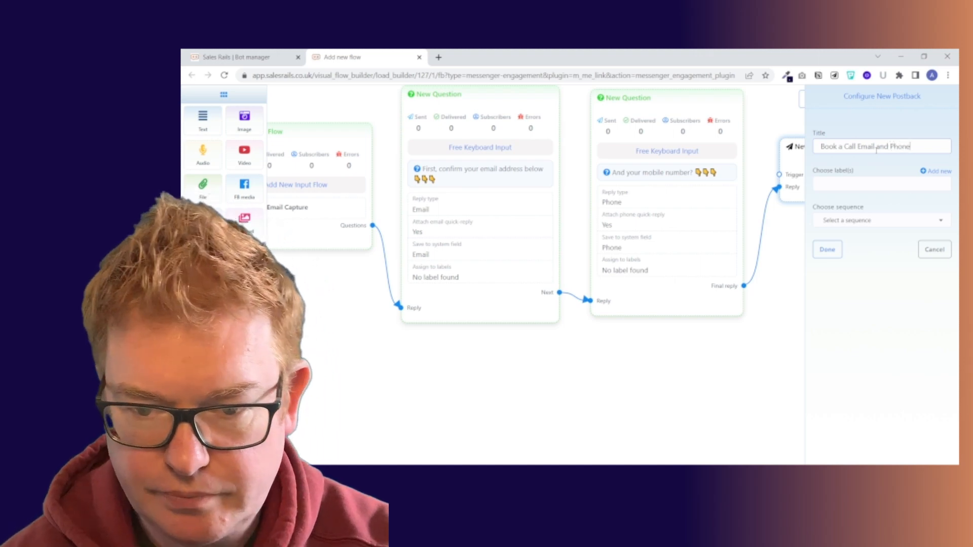
pyautogui.click(830, 250)
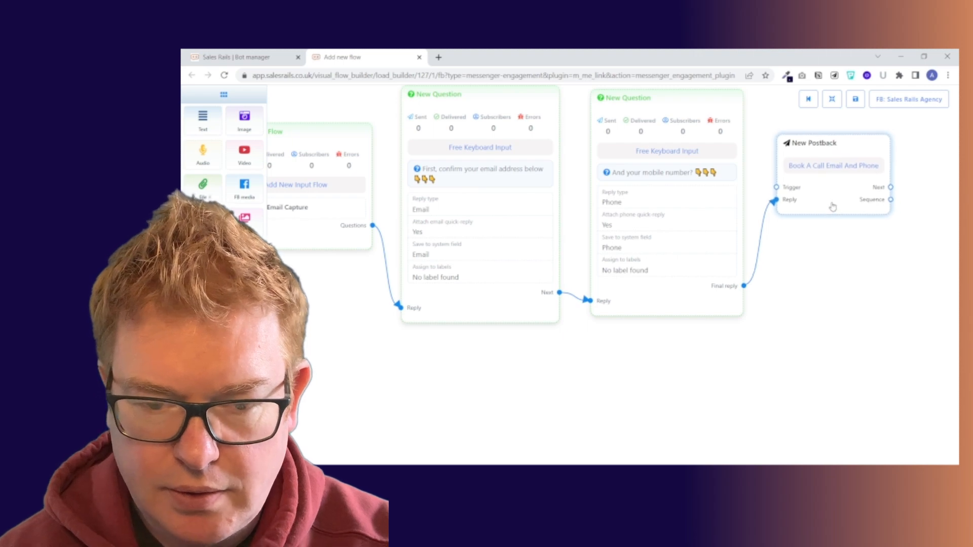
# Connect the postback block's Next output to a new Text block placed beside it
pyautogui.moveTo(843, 261); pyautogui.dragTo(803, 286)
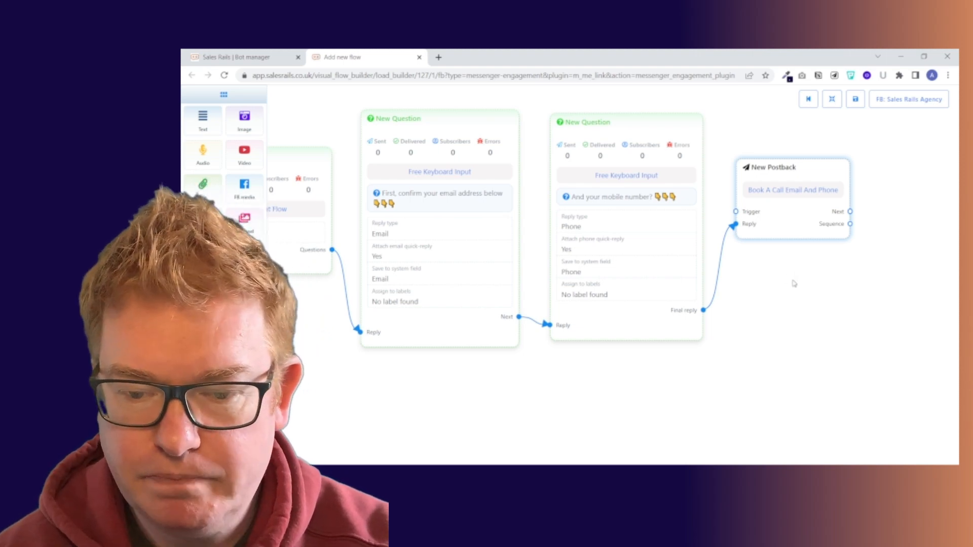
pyautogui.moveTo(839, 283); pyautogui.dragTo(691, 276)
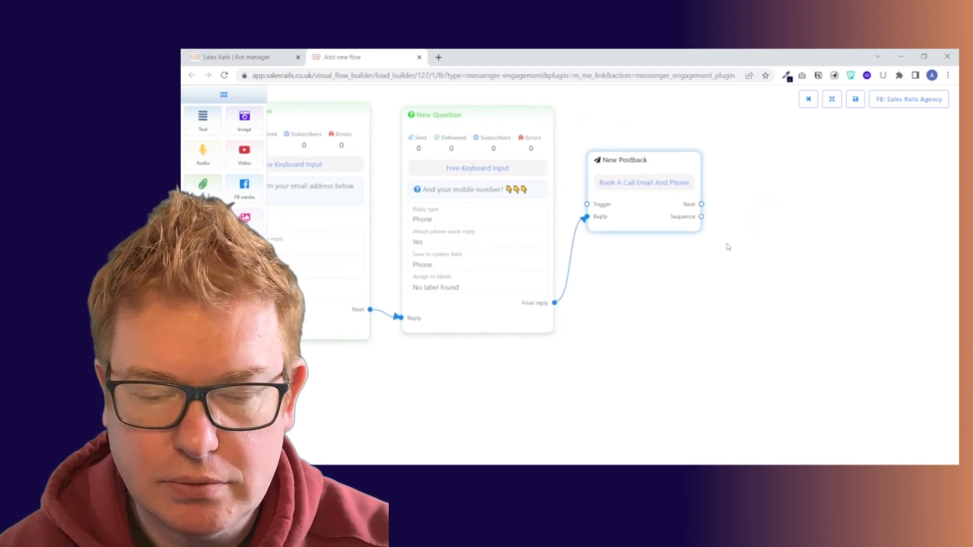
pyautogui.moveTo(730, 246); pyautogui.dragTo(767, 177)
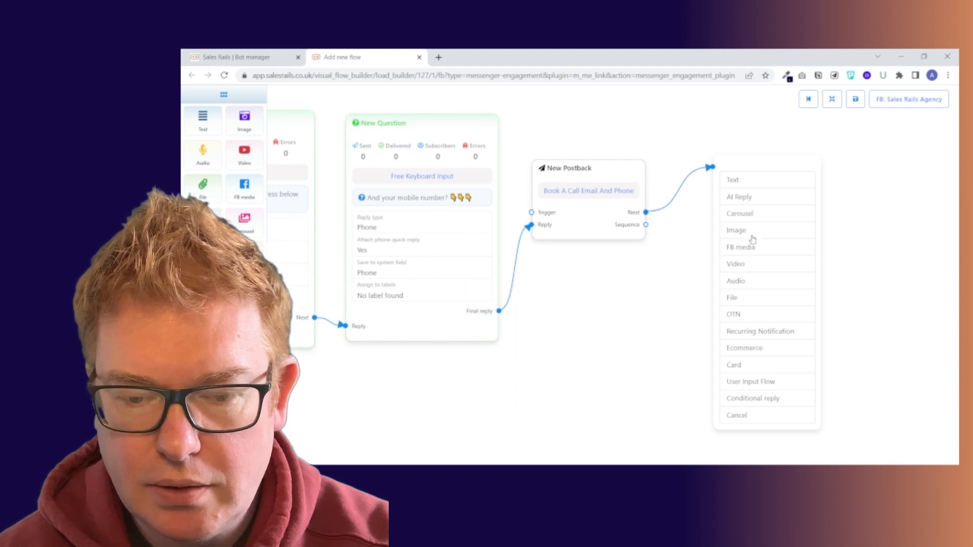
pyautogui.click(753, 184)
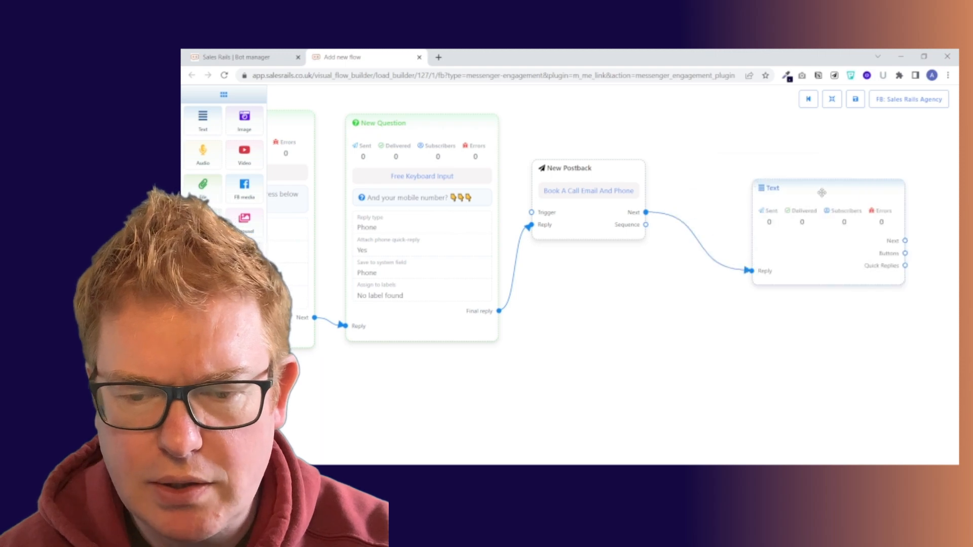
pyautogui.moveTo(818, 193); pyautogui.dragTo(738, 165)
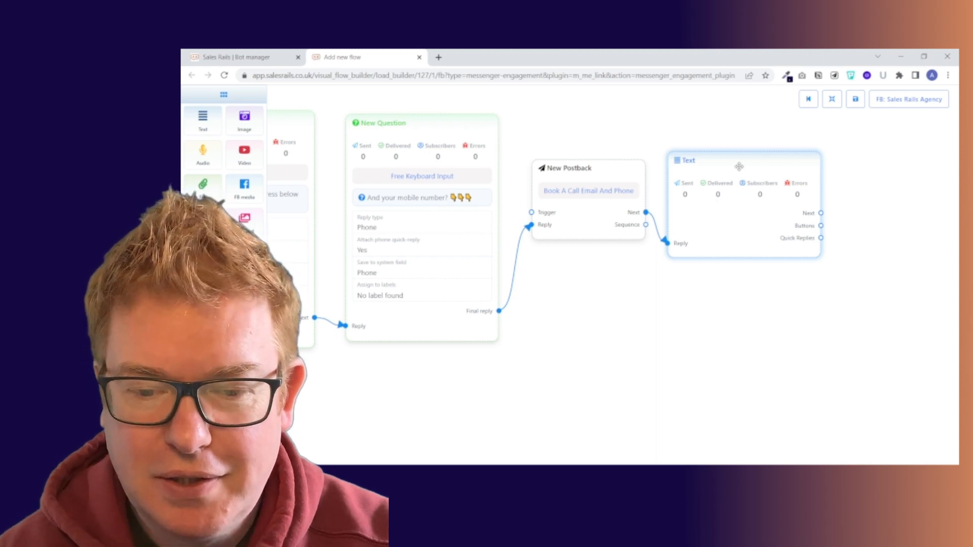
# Enter "And just confirmyou are happy to hear from us via email and SMS" as the new Text block's reply message
pyautogui.click(739, 167)
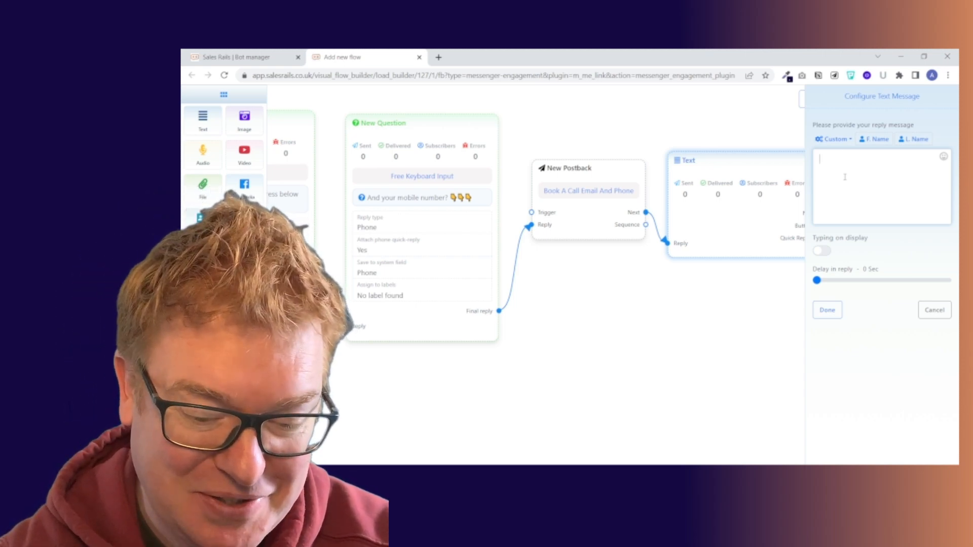
pyautogui.write('And')
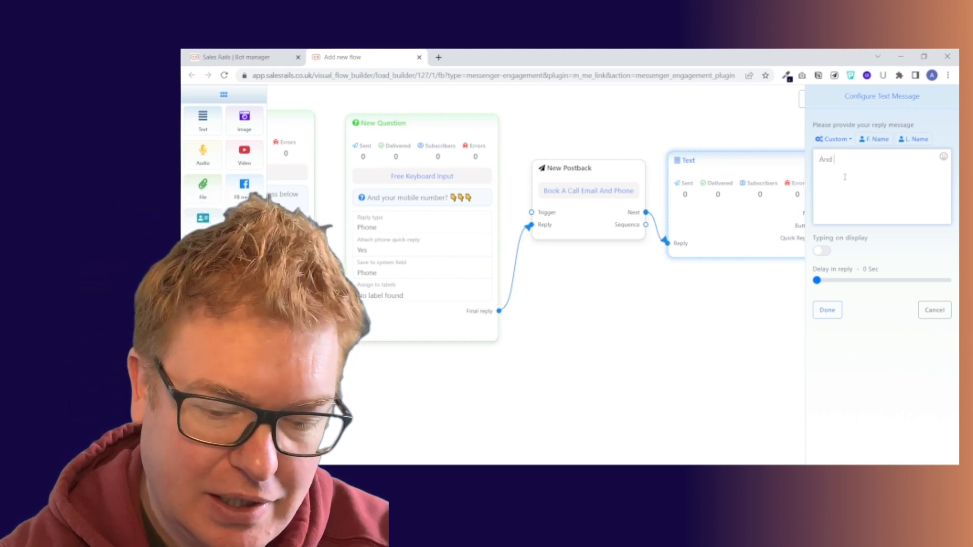
pyautogui.write(' just confirm')
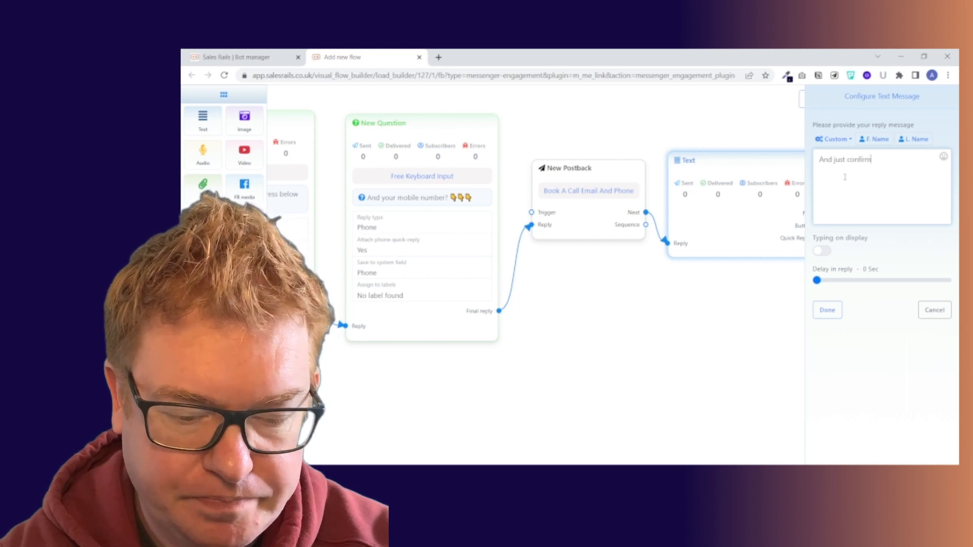
pyautogui.write('you ')
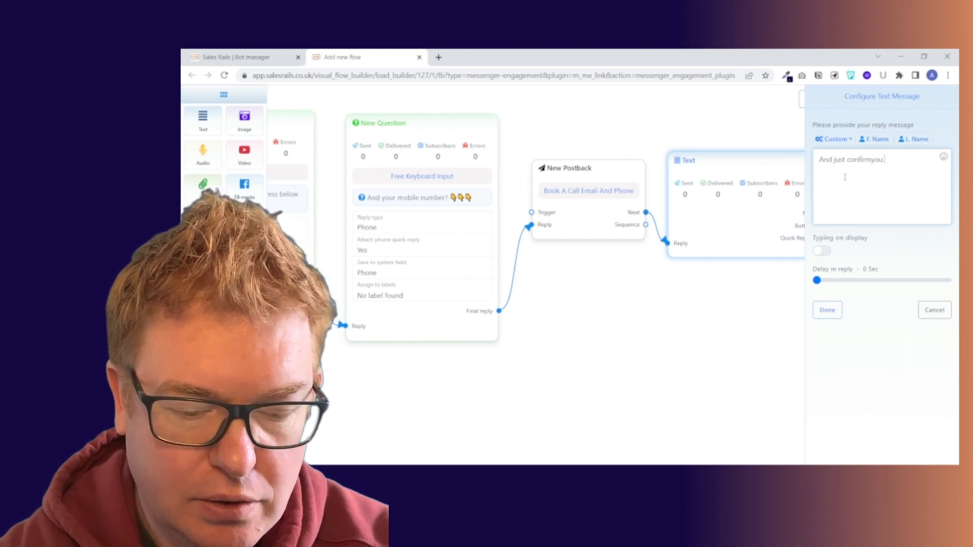
pyautogui.write('are happy')
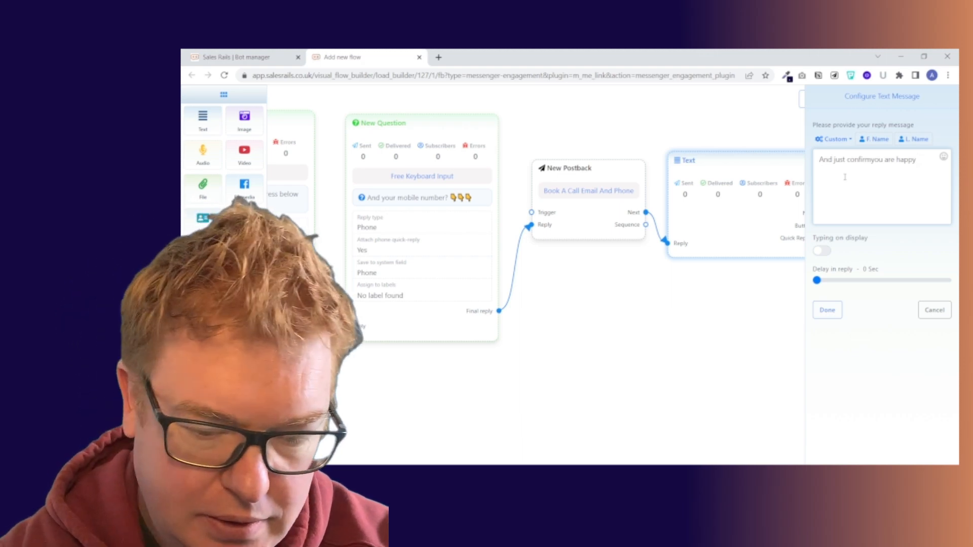
pyautogui.write(' to hear')
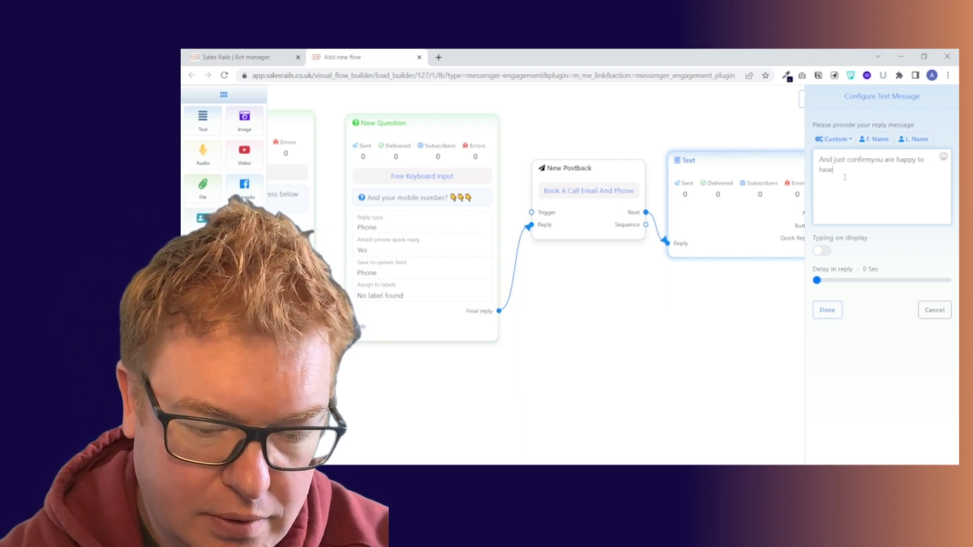
pyautogui.write(' from us vi')
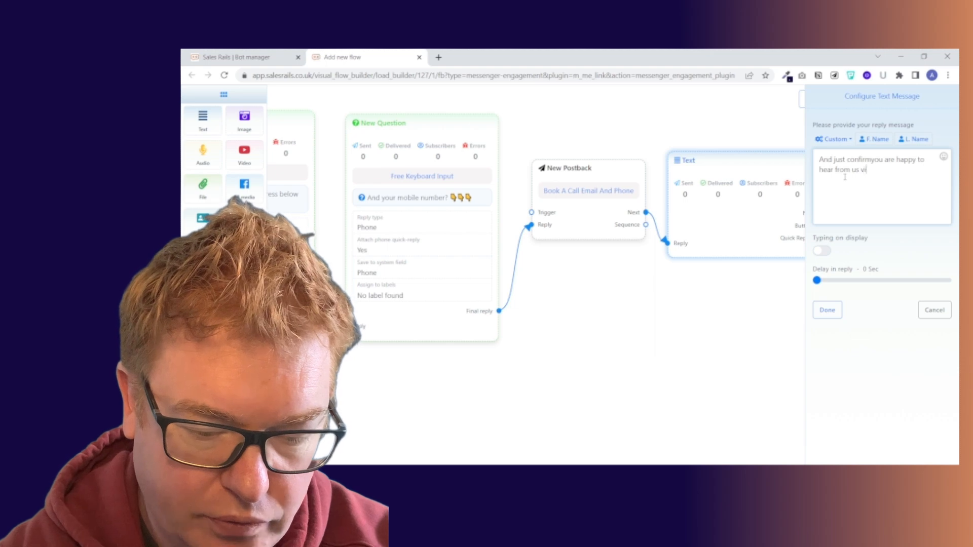
pyautogui.write('a')
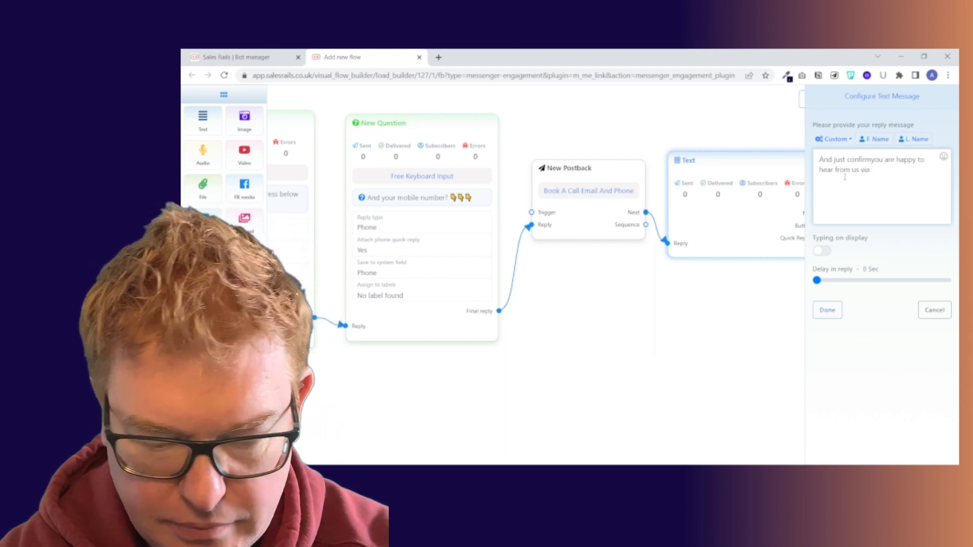
pyautogui.write(' email and')
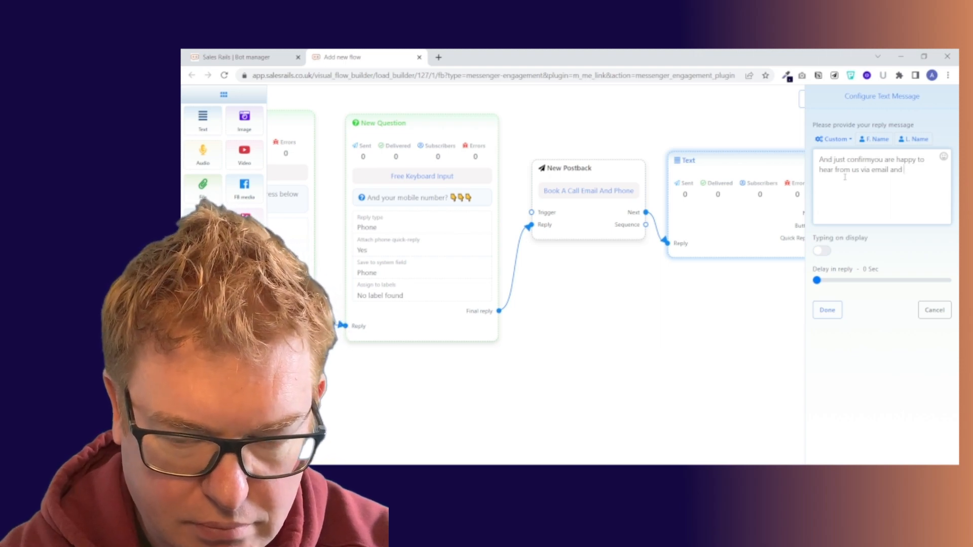
pyautogui.write(' SMS')
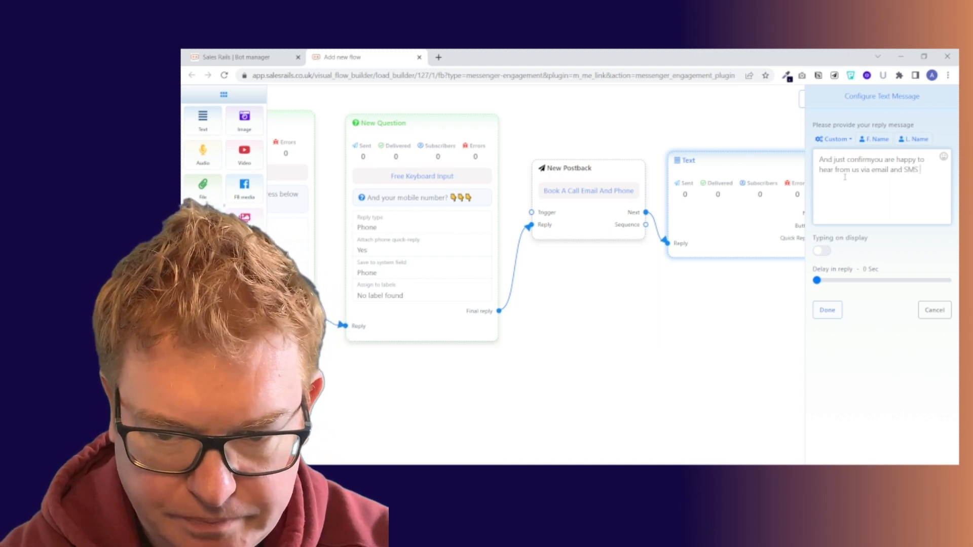
# Append three 👇 emojis to the consent message and save the Text block
pyautogui.click(944, 159)
pyautogui.click(843, 230)
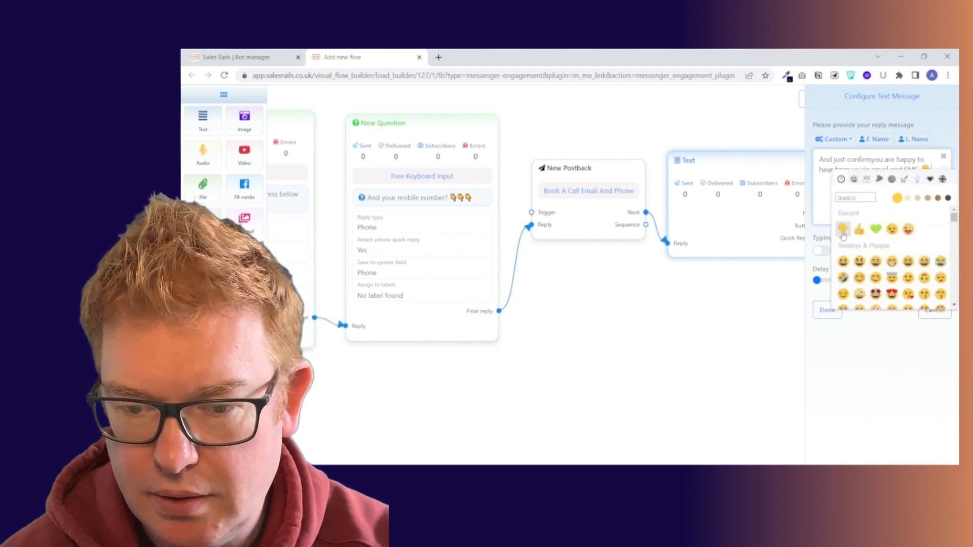
pyautogui.click(842, 230)
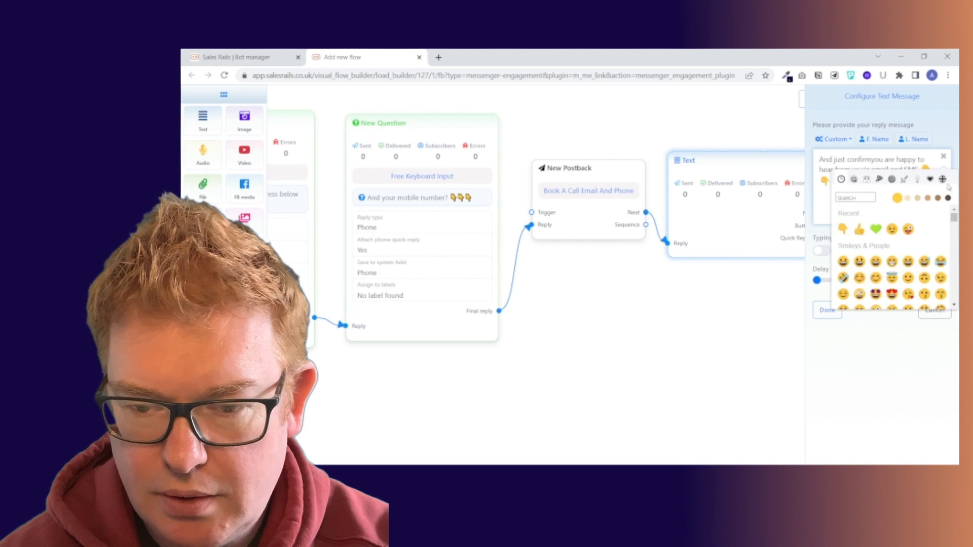
pyautogui.click(945, 158)
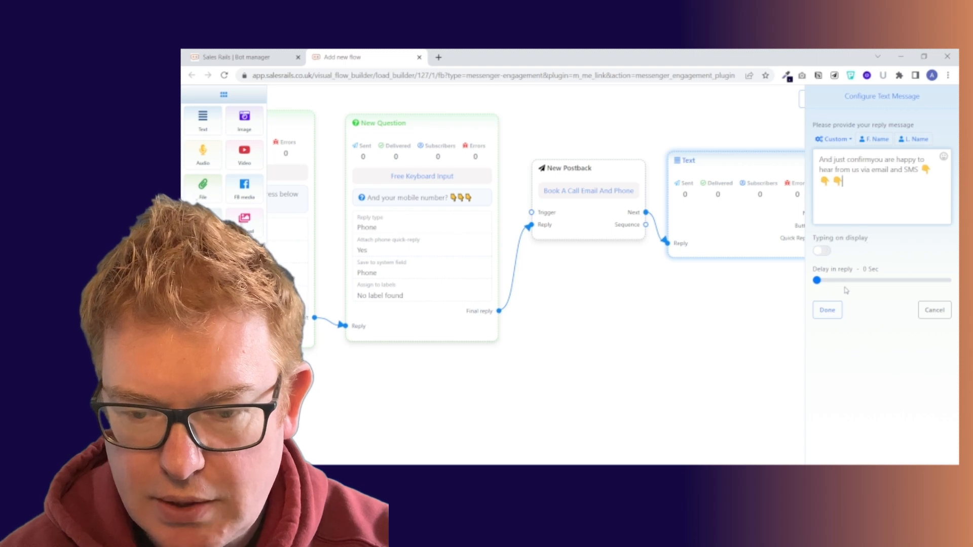
pyautogui.click(831, 313)
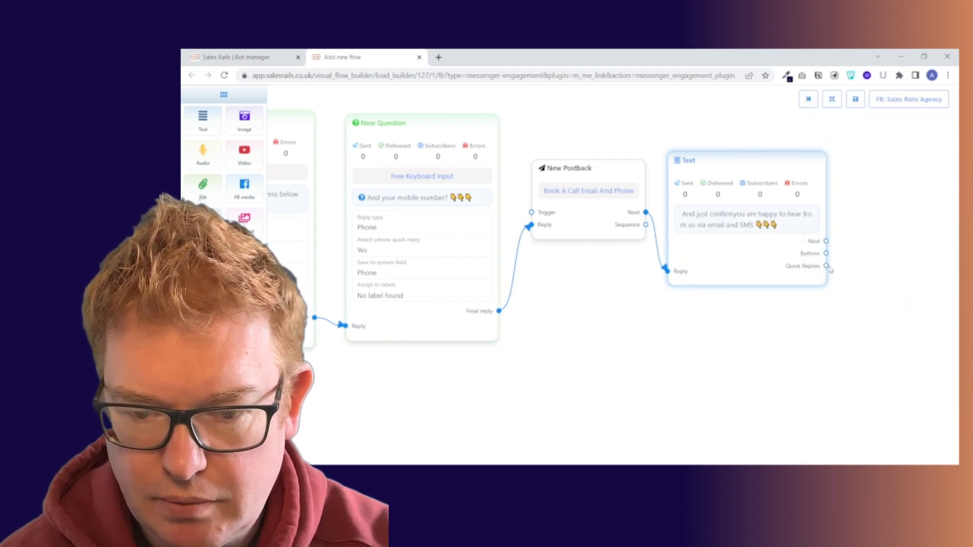
# Connect the consent Text block's Quick Replies output to a Quick Reply block placed beside it
pyautogui.moveTo(826, 266); pyautogui.dragTo(857, 236)
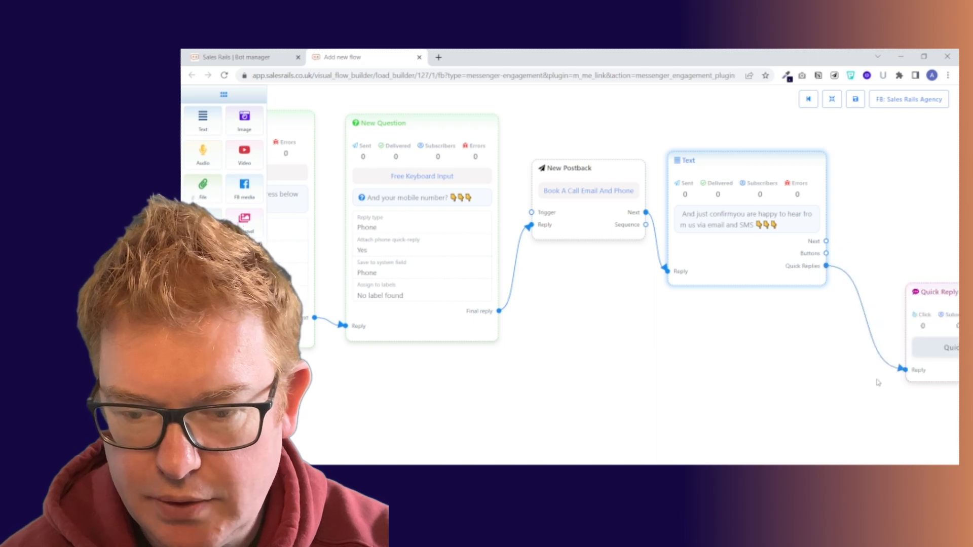
pyautogui.moveTo(878, 383); pyautogui.dragTo(705, 353)
pyautogui.moveTo(815, 276); pyautogui.dragTo(778, 143)
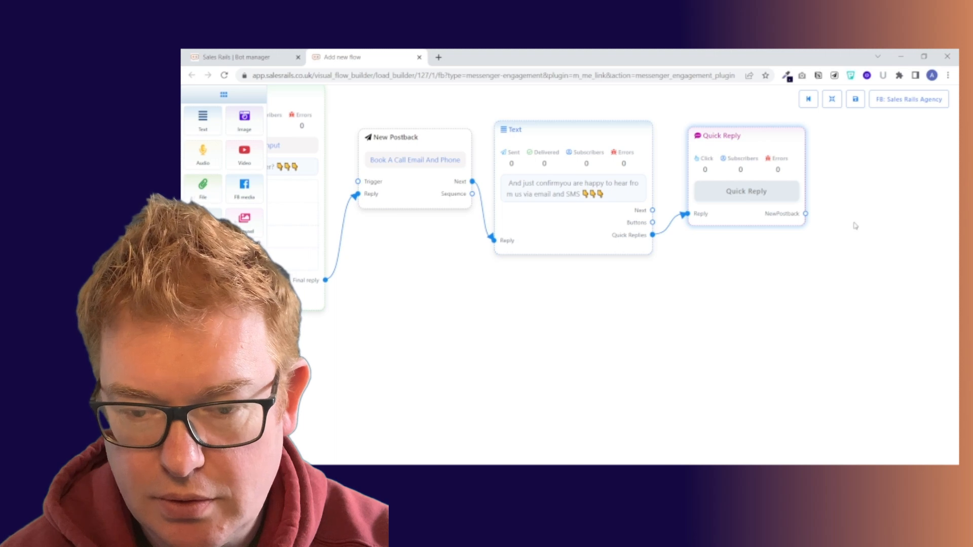
# Configure the Quick Reply block as a New Postback with the button text "Confirm" and save it
pyautogui.doubleClick(738, 221)
pyautogui.click(920, 142)
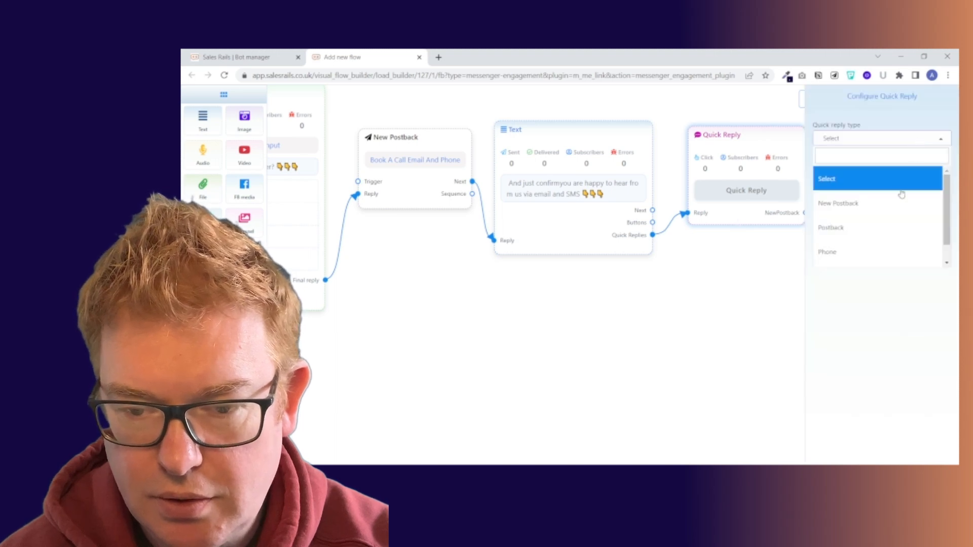
pyautogui.click(869, 203)
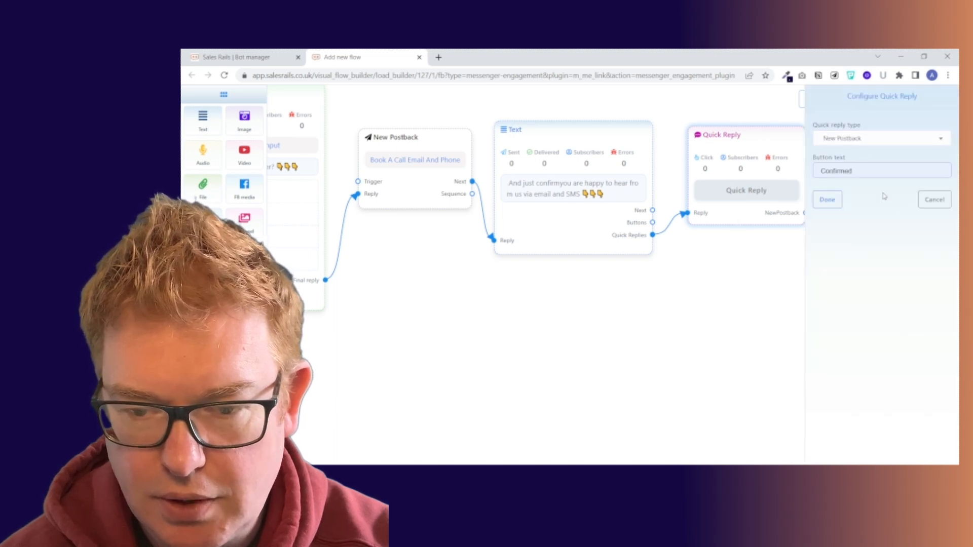
pyautogui.click(869, 167)
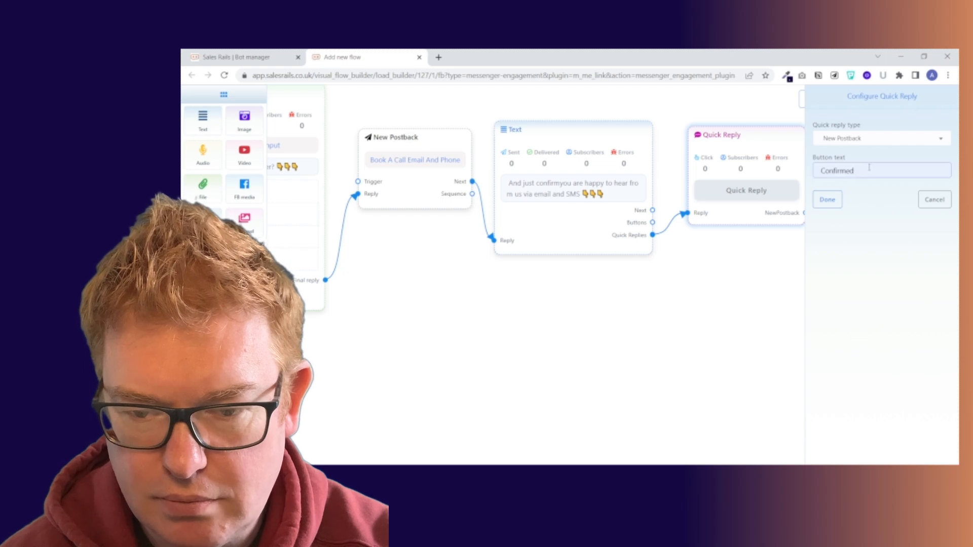
pyautogui.press('BackSpace')
pyautogui.press('BackSpace')
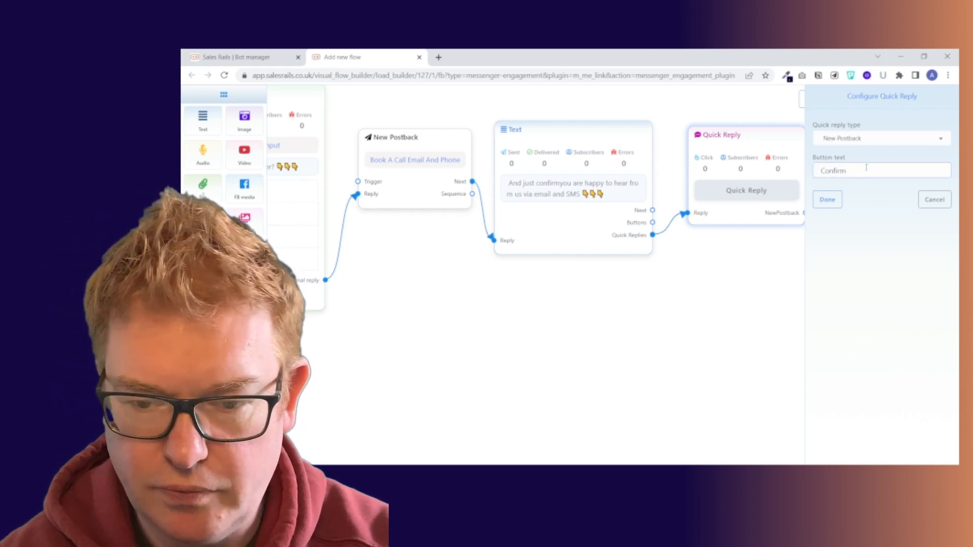
pyautogui.click(827, 200)
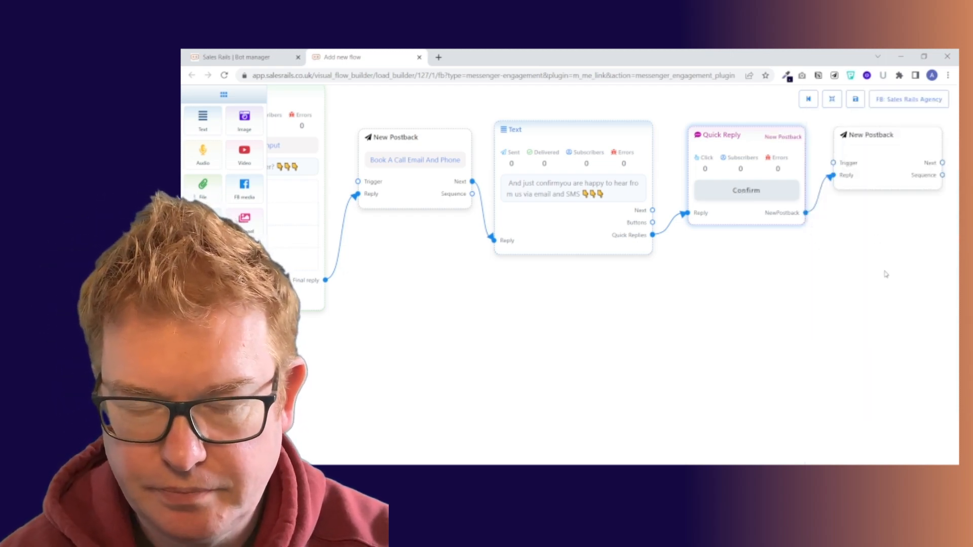
# Title the postback block attached to the Confirm quick reply "Book a Call Contact Confirmation", save it and nudge it slightly down
pyautogui.moveTo(886, 274); pyautogui.dragTo(807, 293)
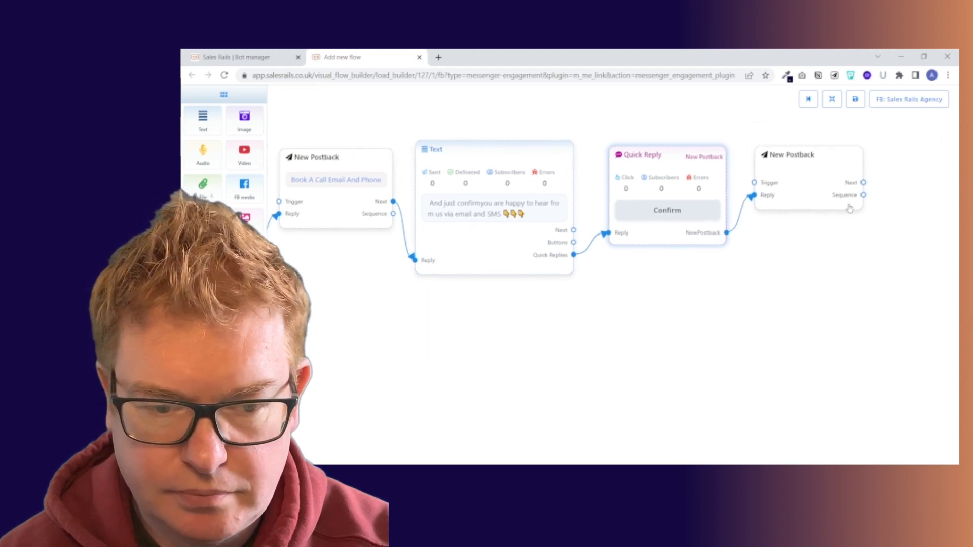
pyautogui.doubleClick(808, 188)
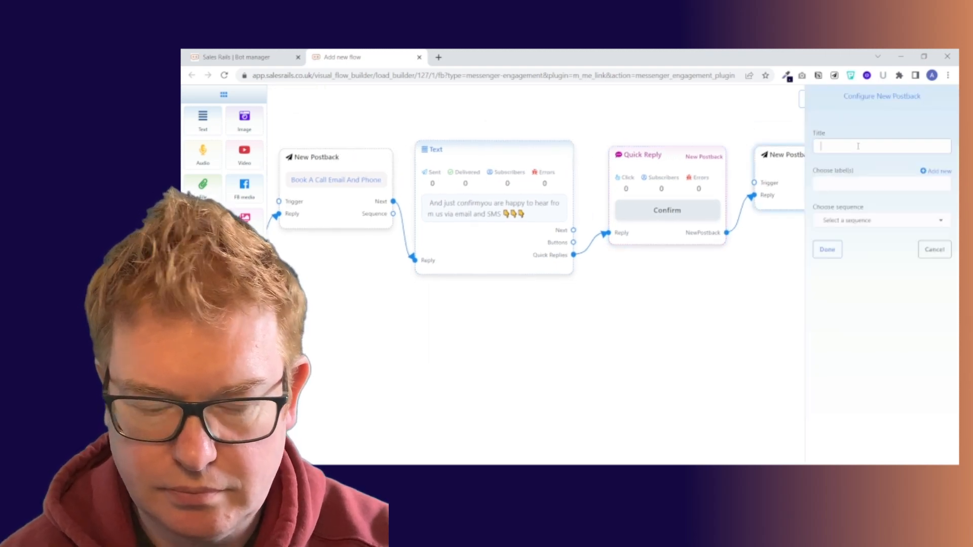
pyautogui.write('B')
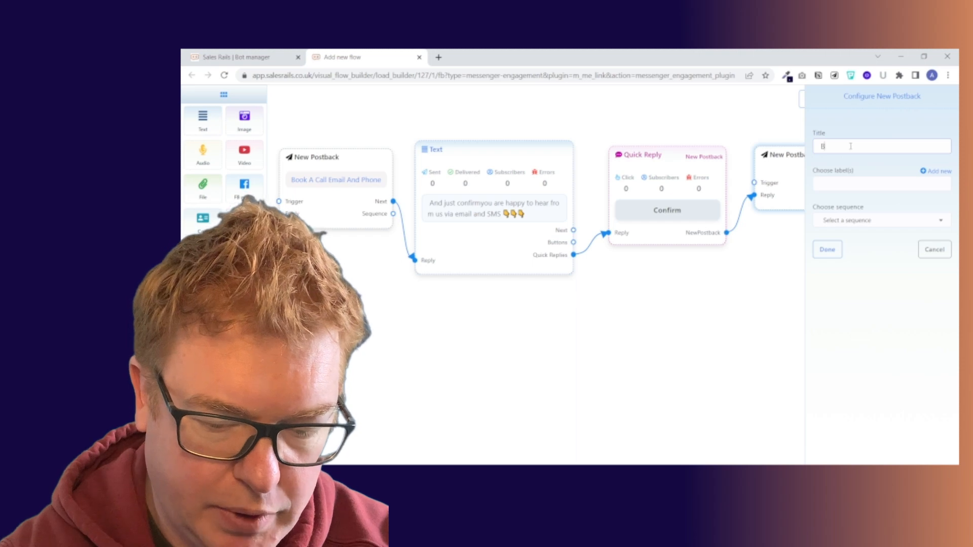
pyautogui.write('ook a C')
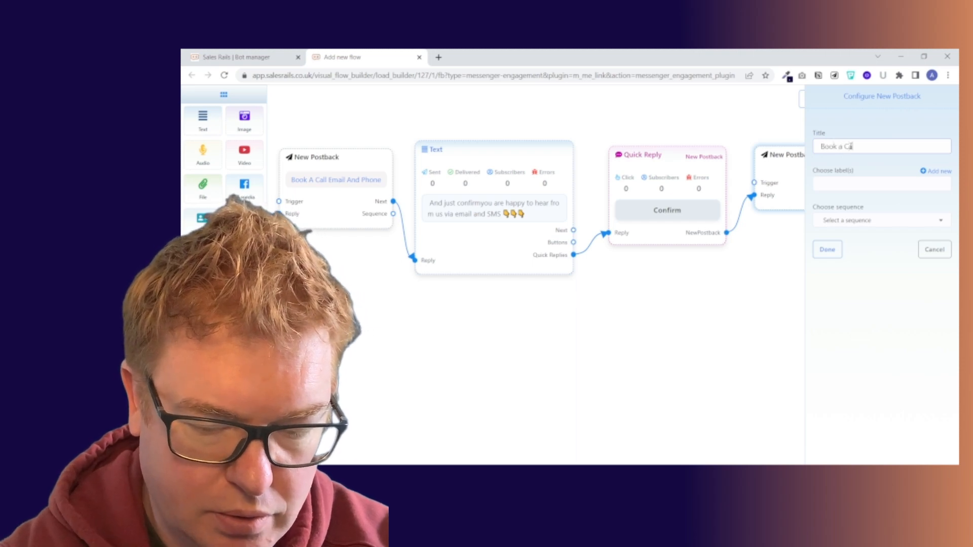
pyautogui.write('all')
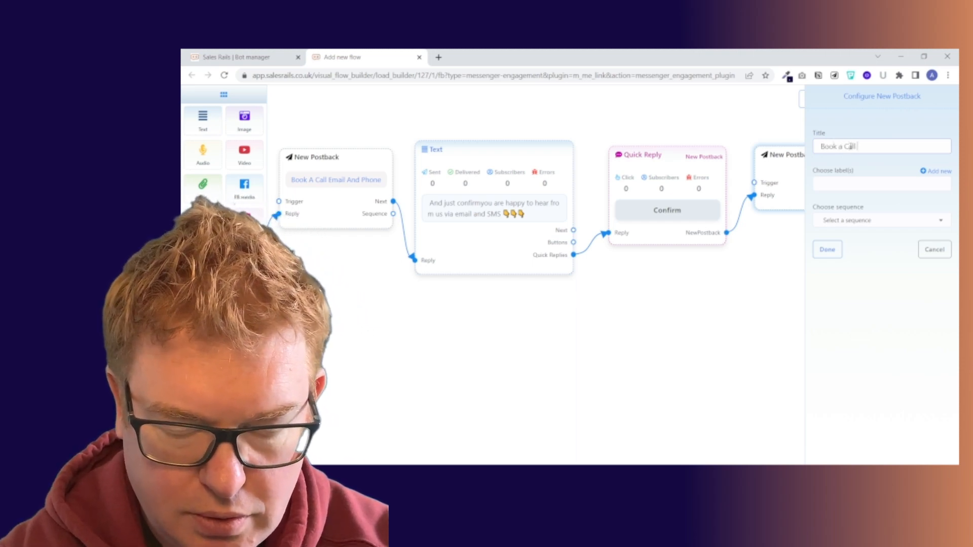
pyautogui.write(' Co')
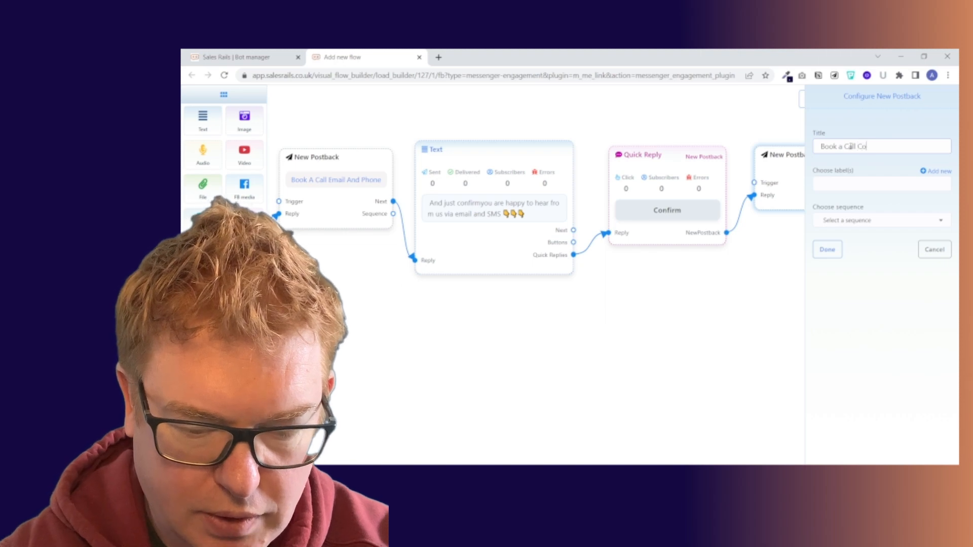
pyautogui.write('ntact Conf')
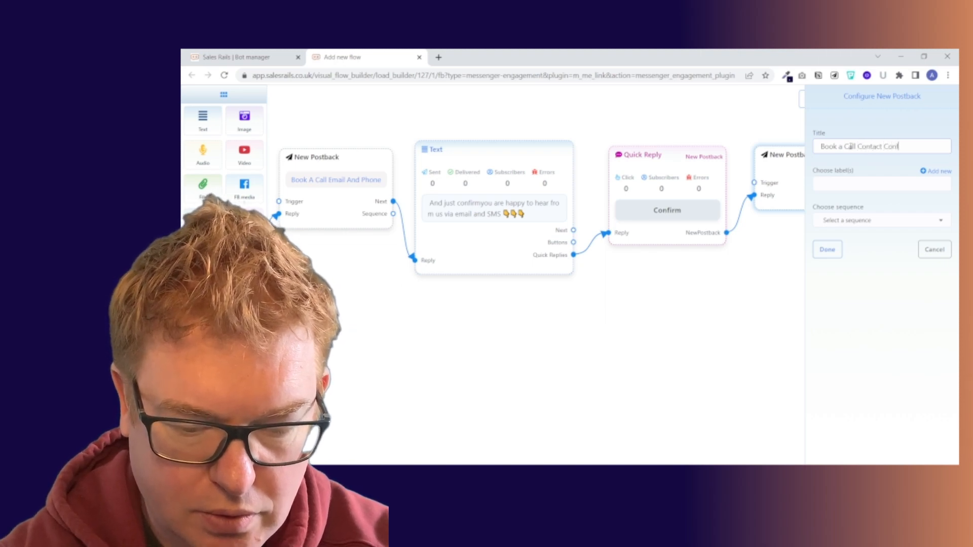
pyautogui.write('irmation')
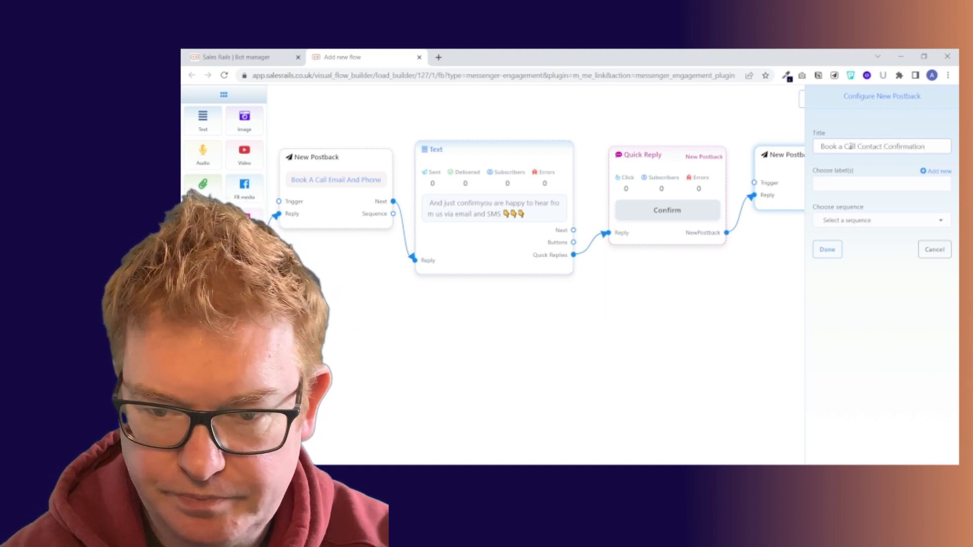
pyautogui.click(828, 250)
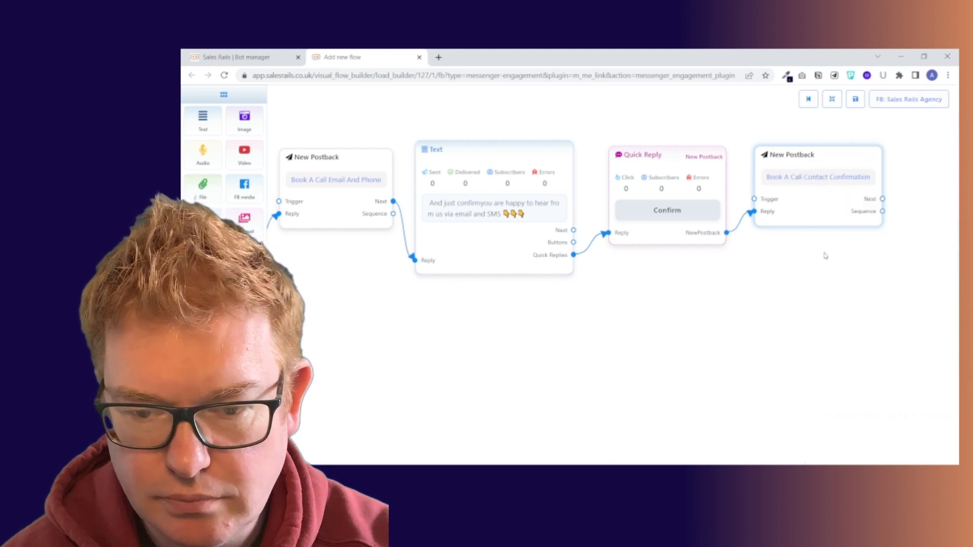
pyautogui.moveTo(830, 212)
pyautogui.mouseDown()
pyautogui.moveTo(845, 214)
pyautogui.moveTo(828, 217)
pyautogui.mouseUp()
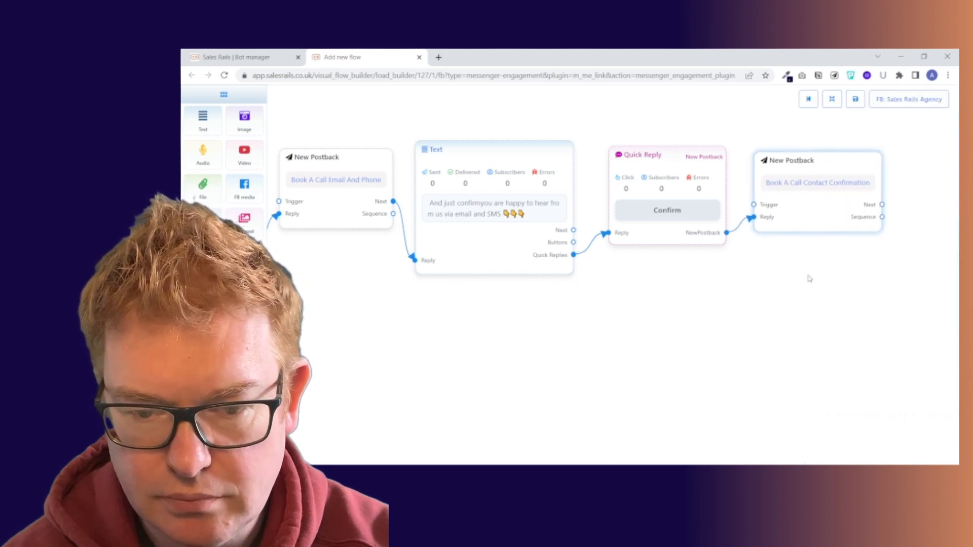
# Connect the contact confirmation postback's Next output to a new Text block placed beside it
pyautogui.moveTo(779, 294); pyautogui.dragTo(755, 282)
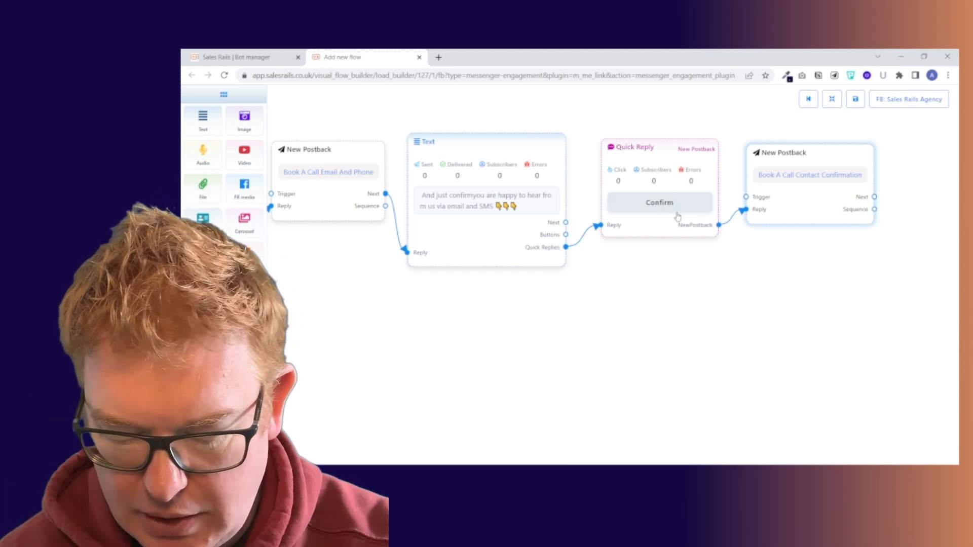
pyautogui.moveTo(844, 302); pyautogui.dragTo(672, 297)
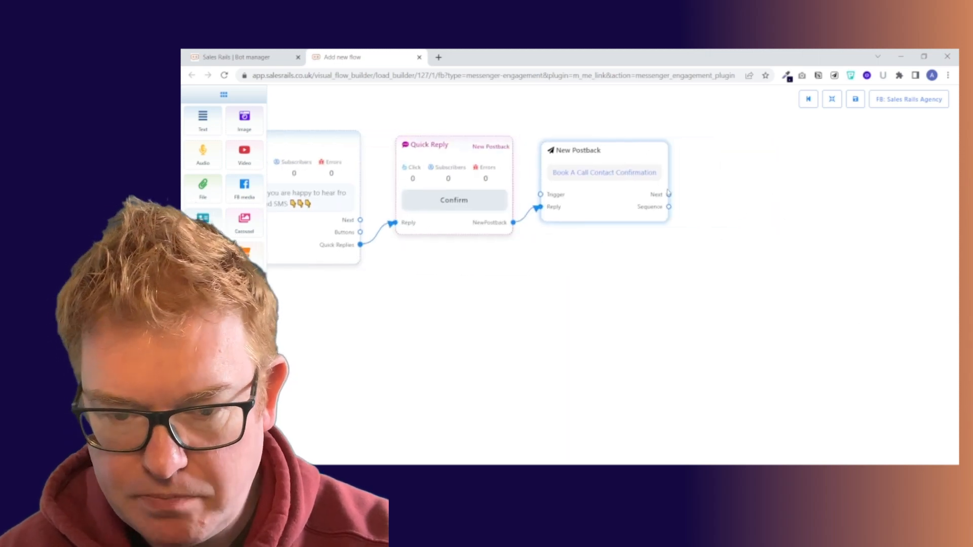
pyautogui.moveTo(669, 195); pyautogui.dragTo(730, 202)
pyautogui.click(767, 224)
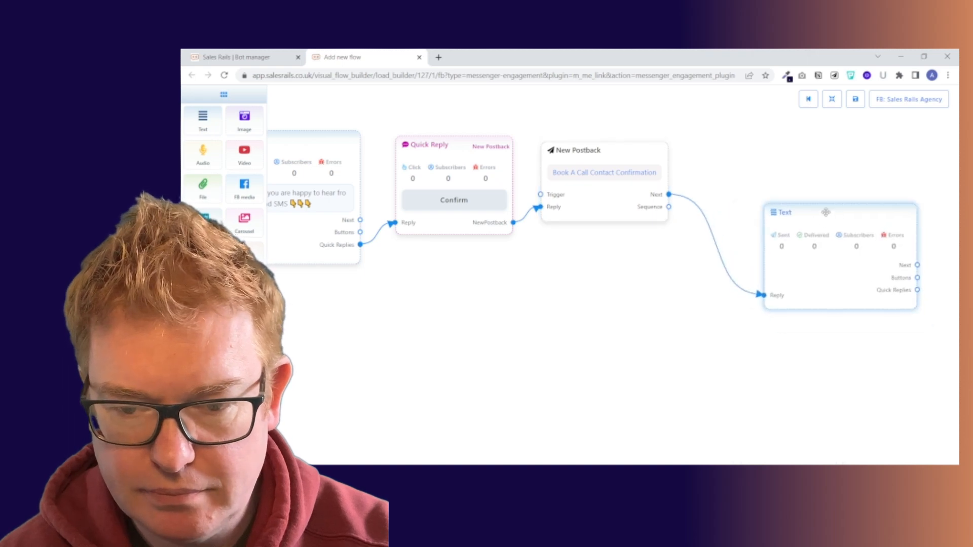
pyautogui.moveTo(825, 212); pyautogui.dragTo(763, 146)
# Enter "Awesome! Click below to book a time that works for you" as the new Text block's reply message
pyautogui.click(789, 160)
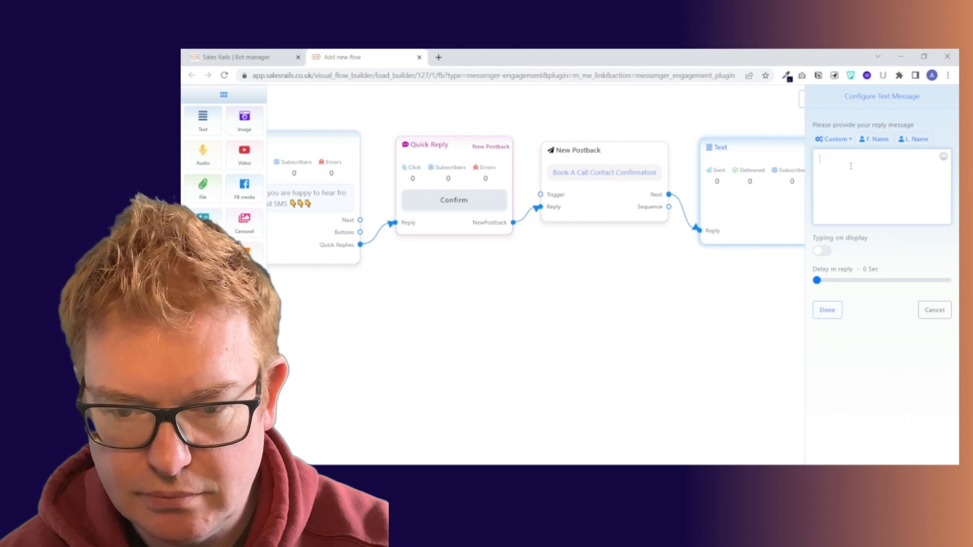
pyautogui.write('weso')
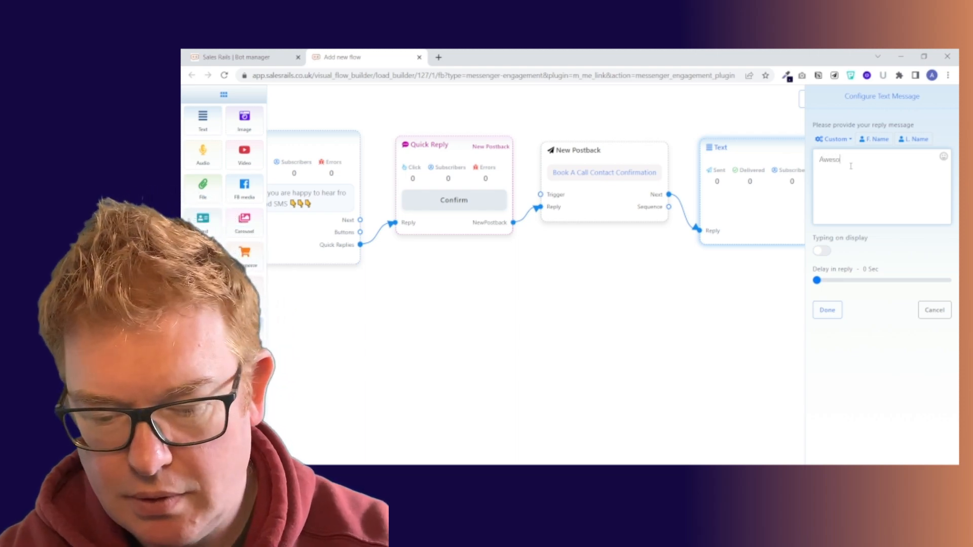
pyautogui.write('me!')
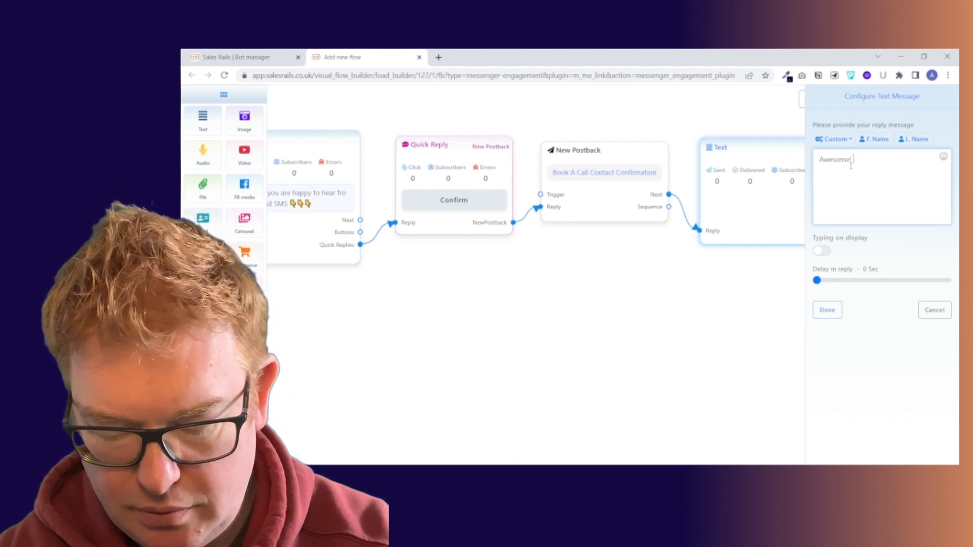
pyautogui.write(' C')
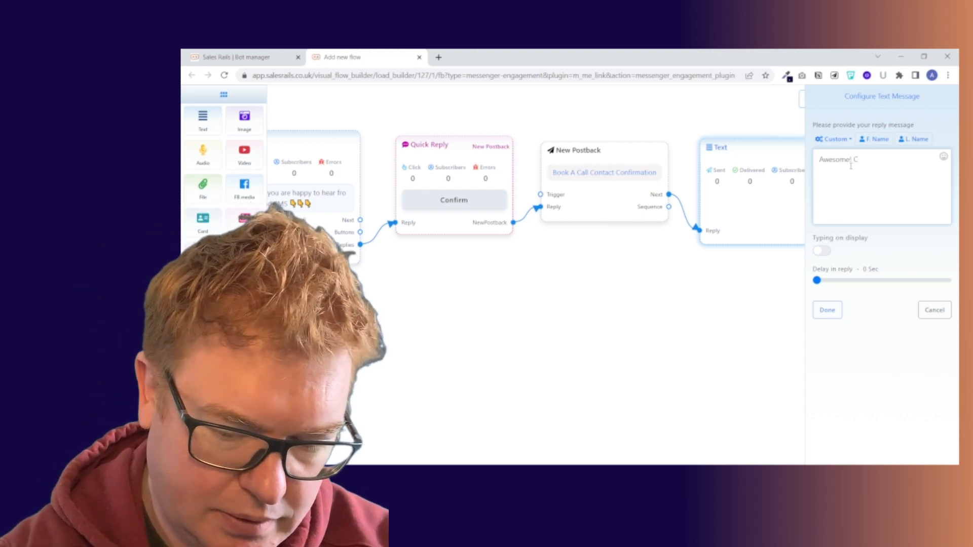
pyautogui.write('lick below')
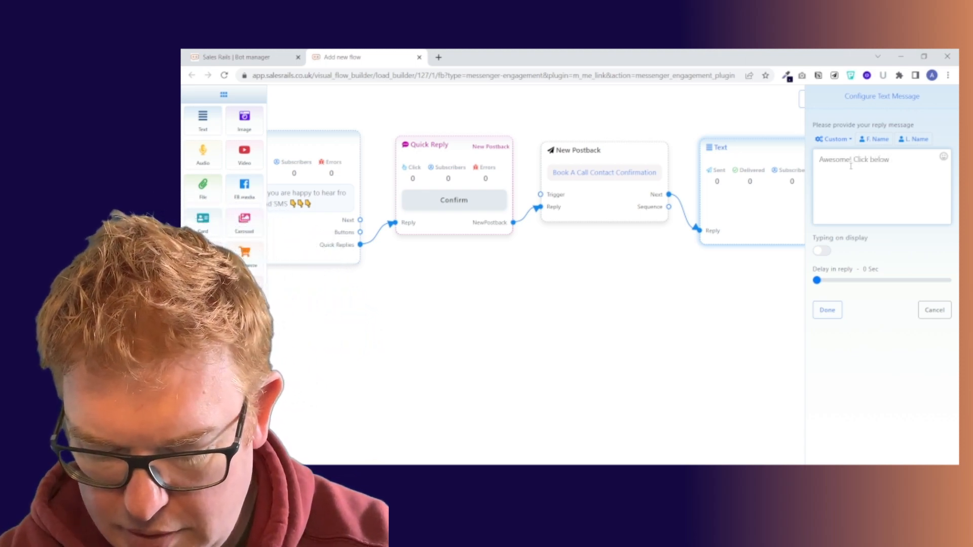
pyautogui.write(' to bo')
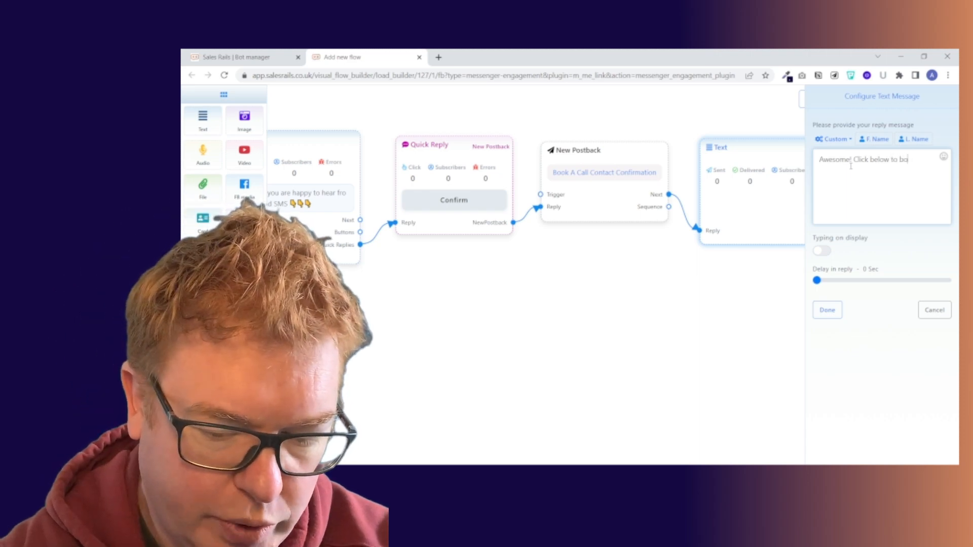
pyautogui.write('ok a time')
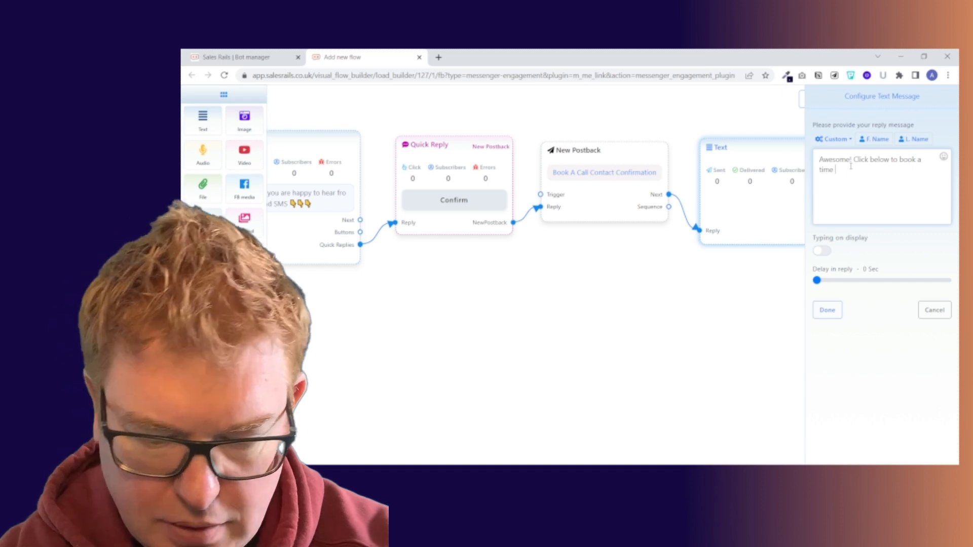
pyautogui.write(' that')
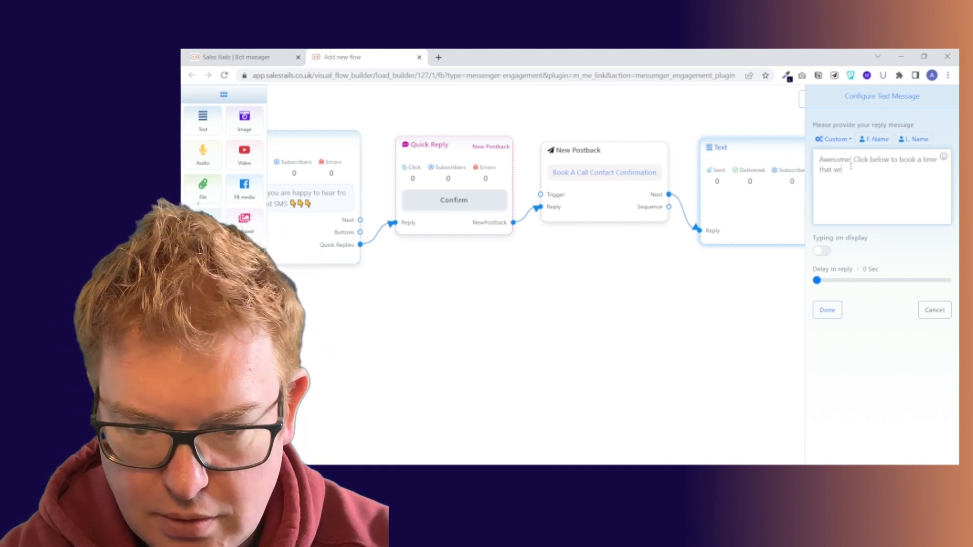
pyautogui.write('wor')
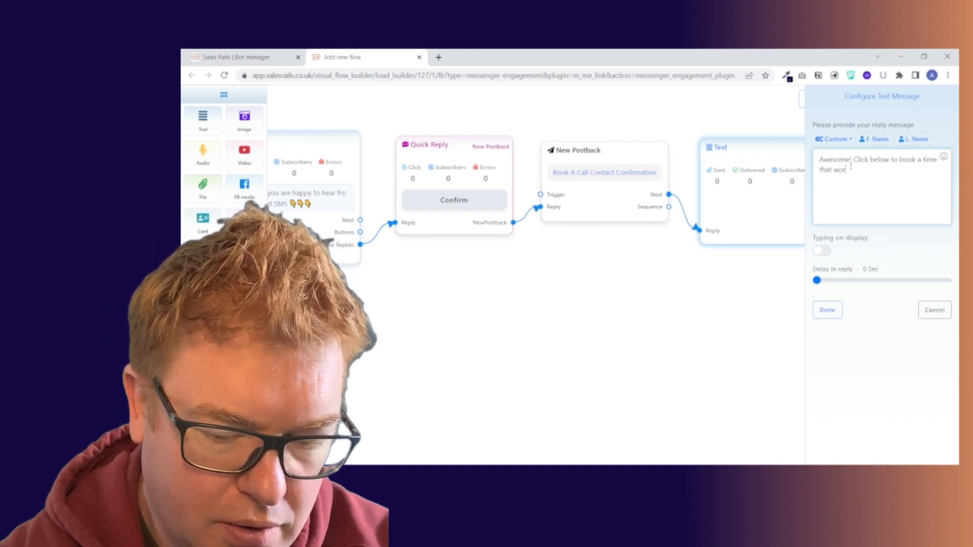
pyautogui.write('ks for you')
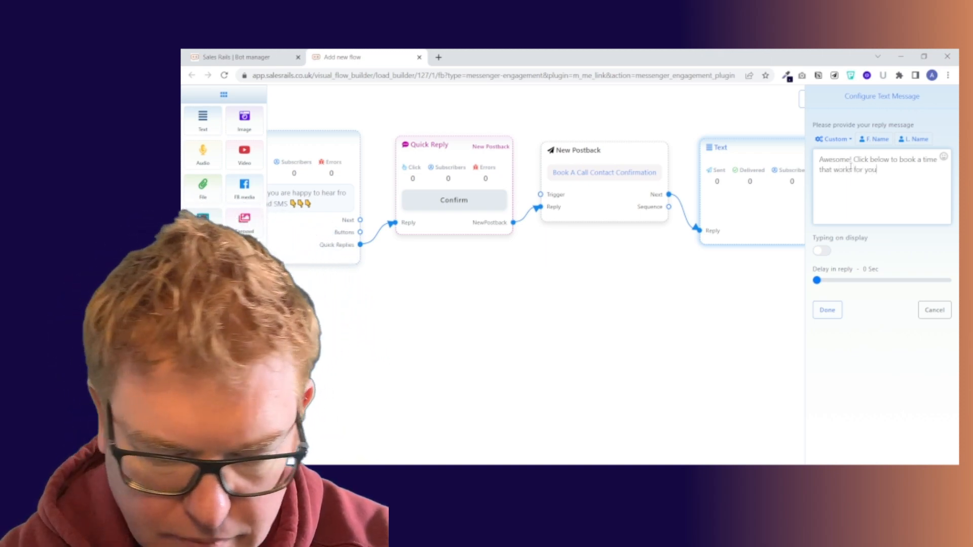
# End the booking message's sentence with a full stop and append "We can't wait to hear about what you want to achieve!"
pyautogui.write('. We ')
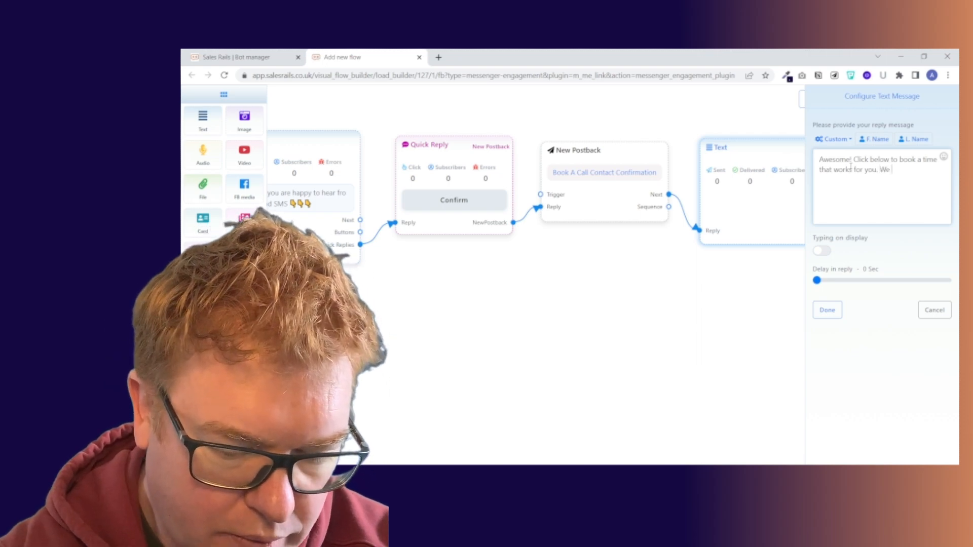
pyautogui.write("can't")
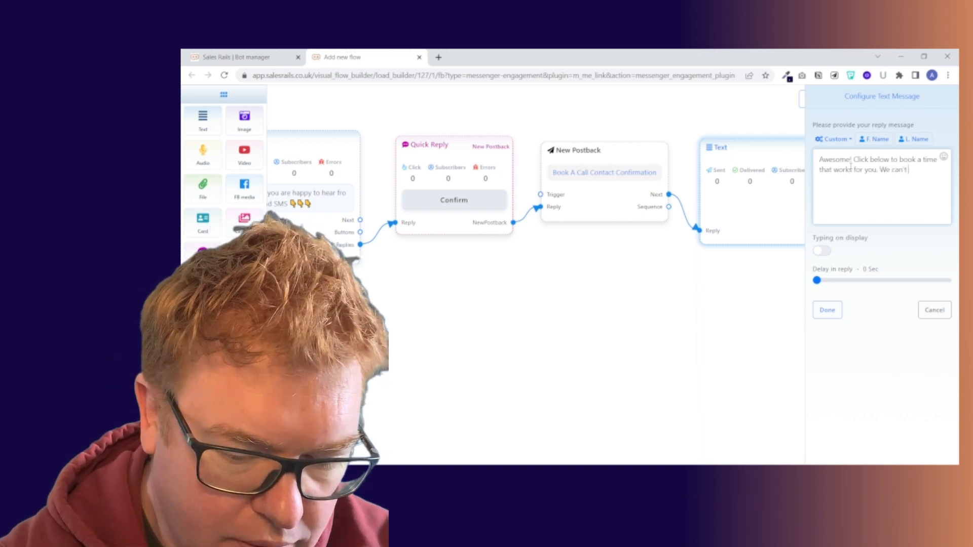
pyautogui.write(' wait to hea')
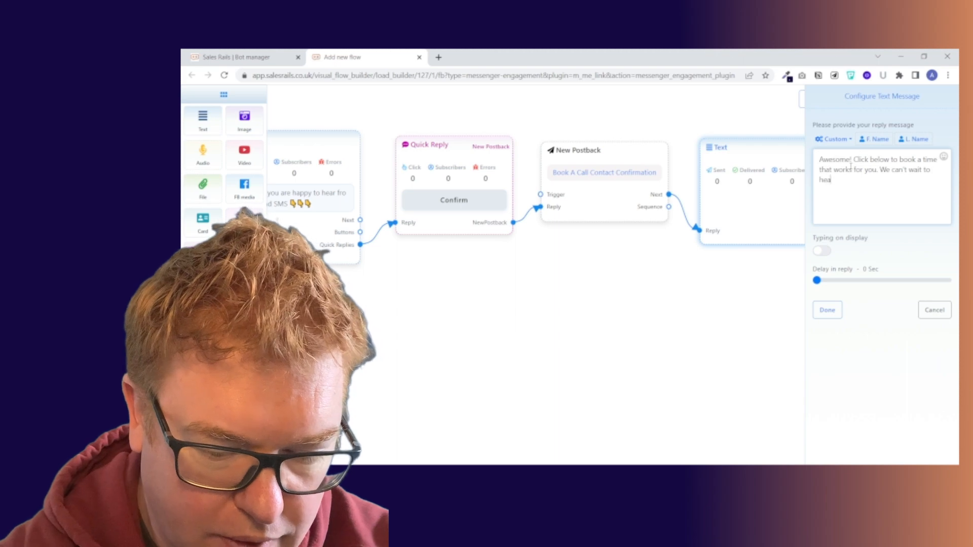
pyautogui.write('r about what')
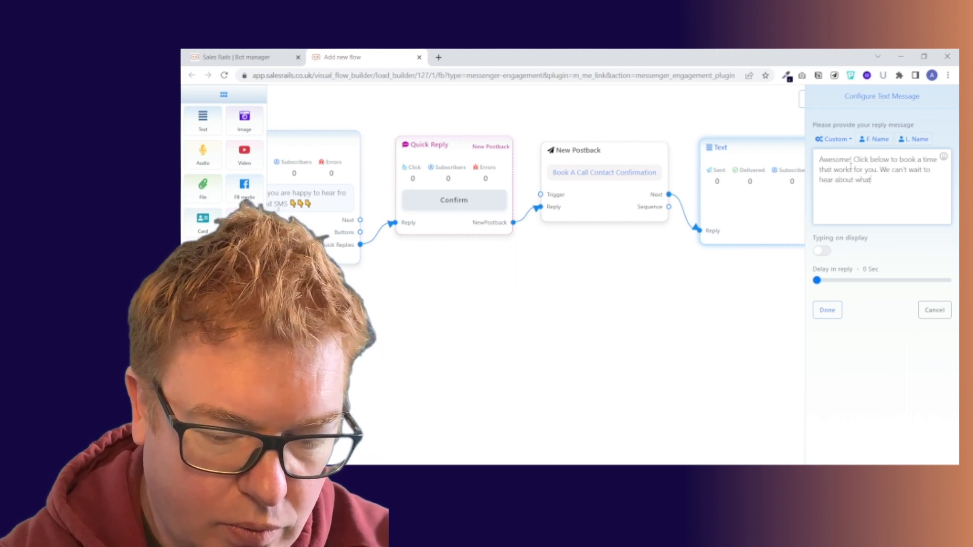
pyautogui.write(' you want')
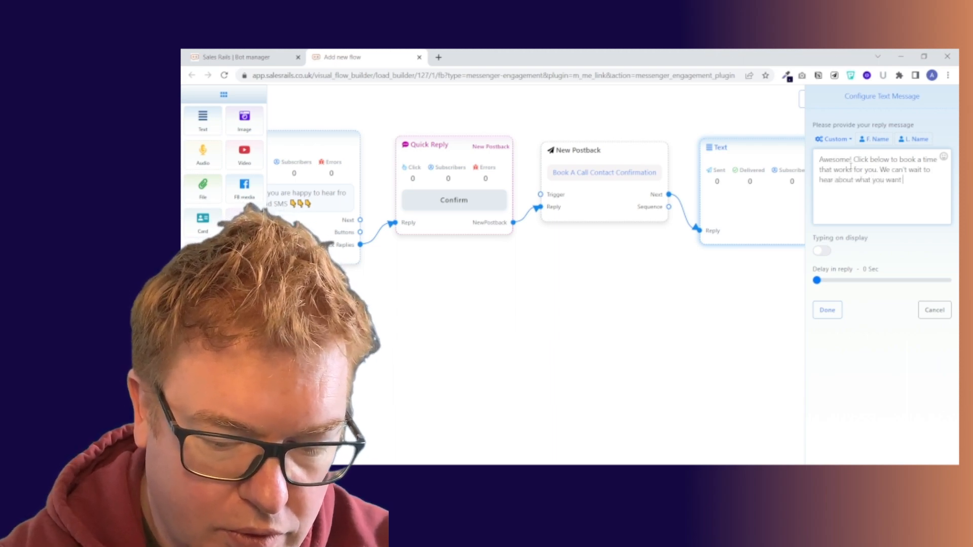
pyautogui.write(' to ach')
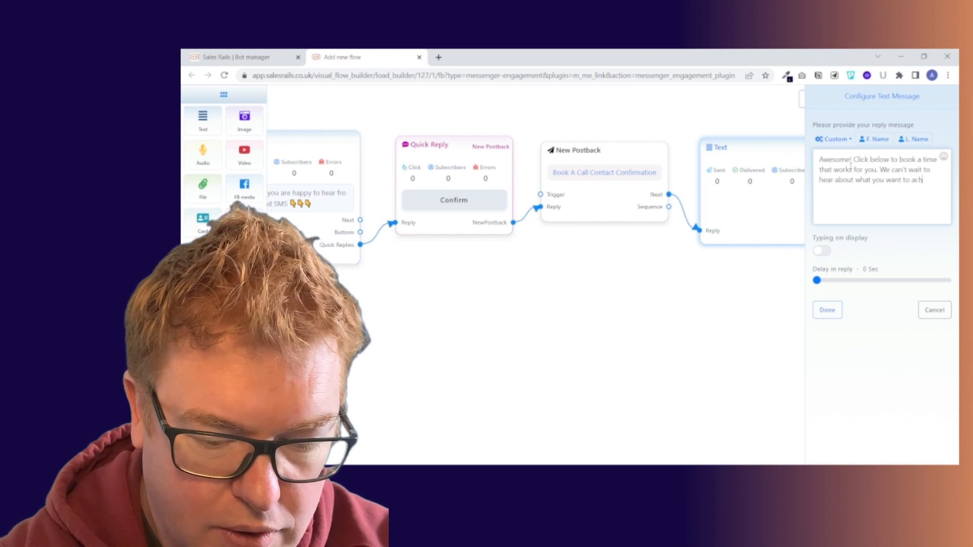
pyautogui.write('ieve!')
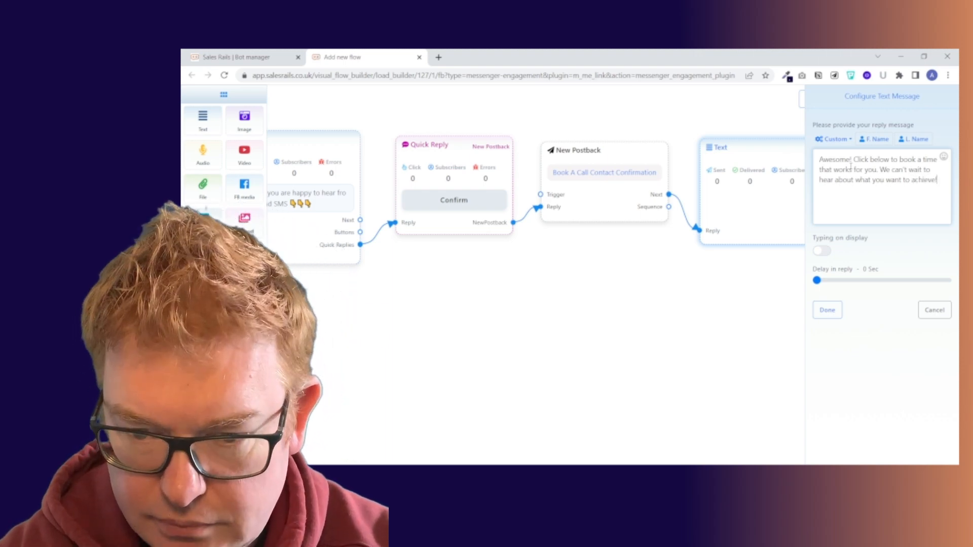
# Save the booking message and connect its Text block's Buttons output to a new Button block placed beside it
pyautogui.click(827, 310)
pyautogui.moveTo(789, 267); pyautogui.dragTo(782, 242)
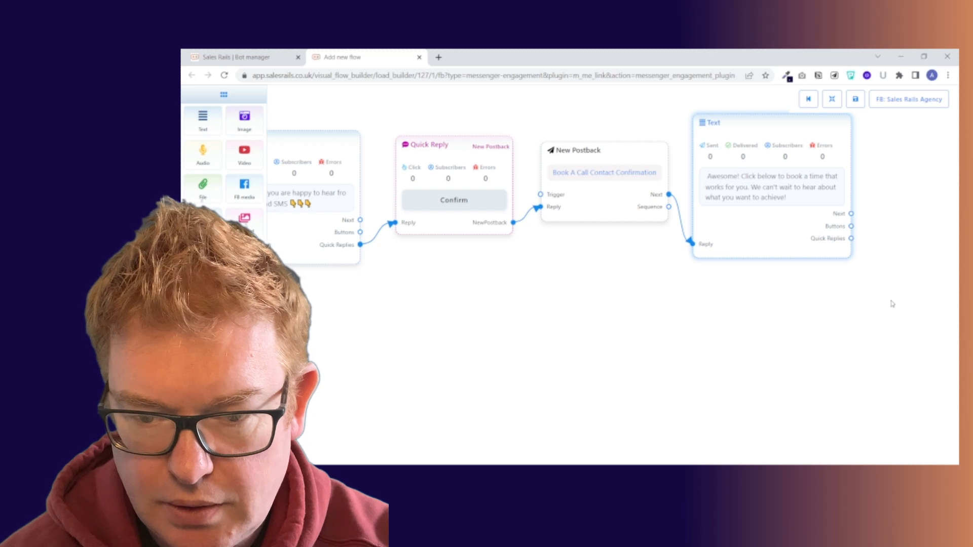
pyautogui.moveTo(893, 303); pyautogui.dragTo(779, 309)
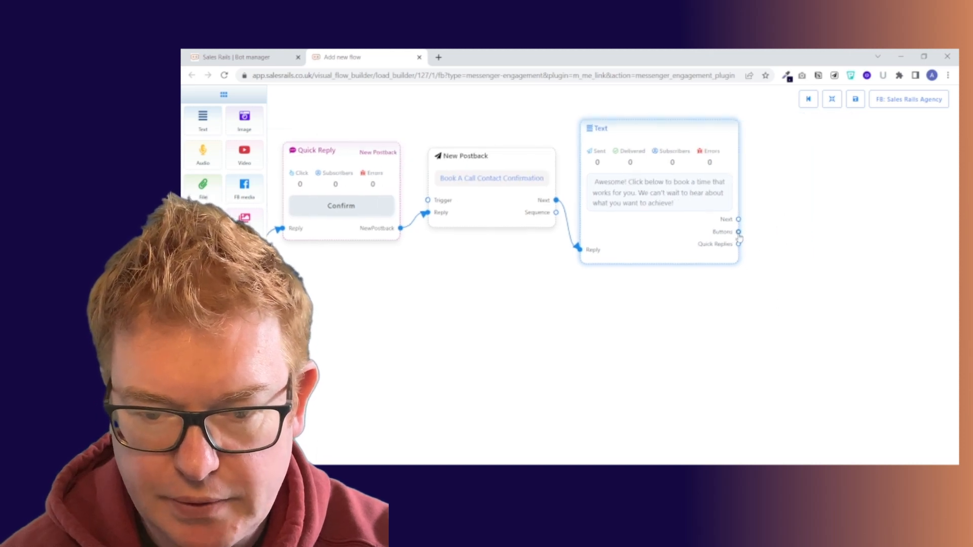
pyautogui.moveTo(739, 232); pyautogui.dragTo(798, 238)
pyautogui.moveTo(860, 254); pyautogui.dragTo(832, 169)
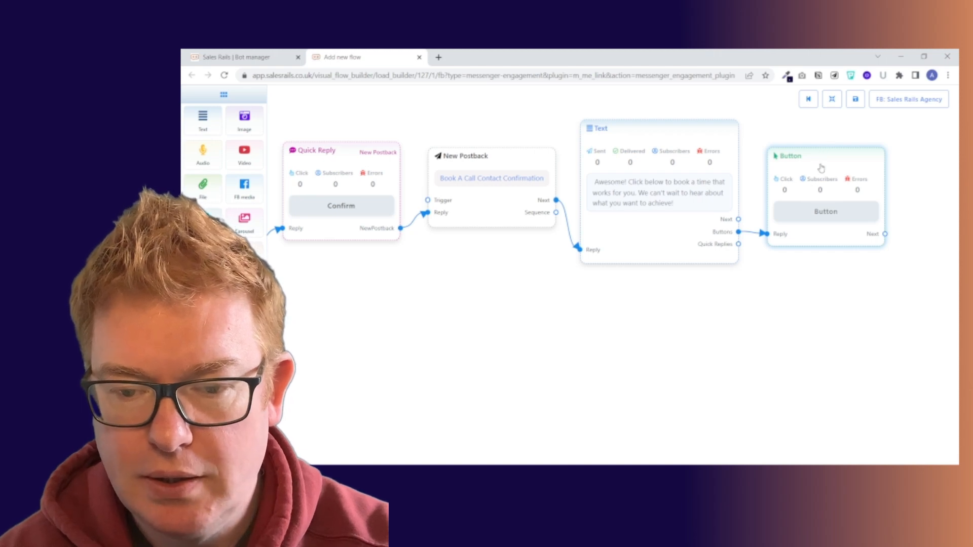
# Label the new Button block "Click to Book" and set its button type to Web URL
pyautogui.doubleClick(820, 166)
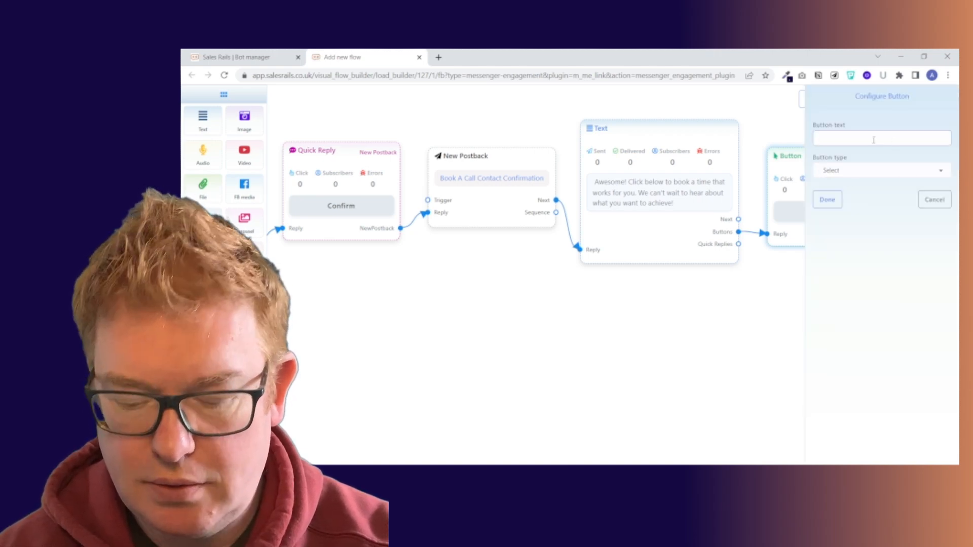
pyautogui.write('Cli')
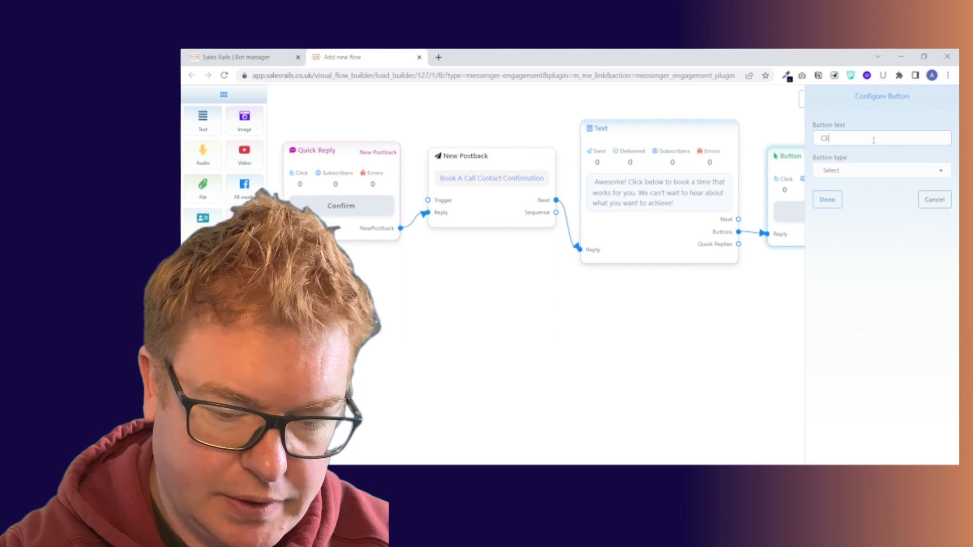
pyautogui.write('ck to Book')
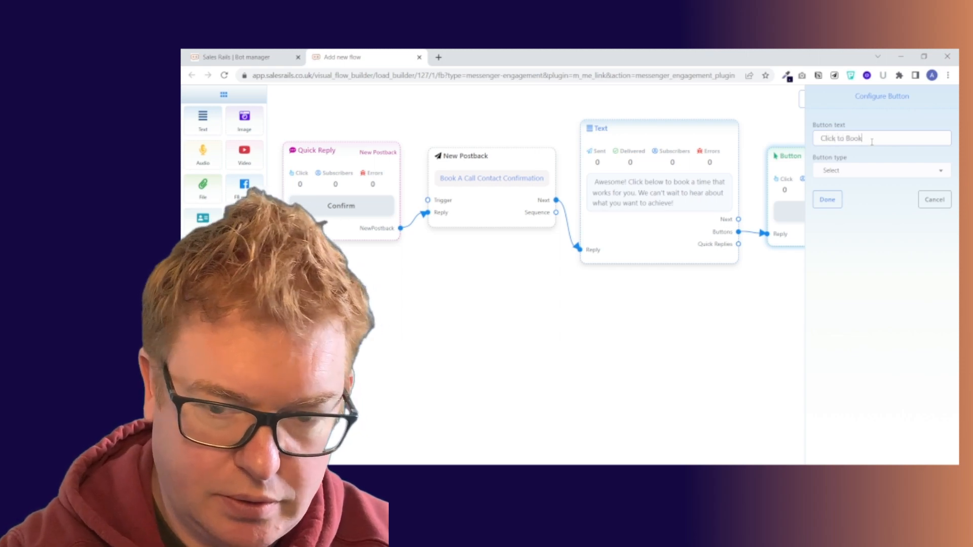
pyautogui.click(859, 172)
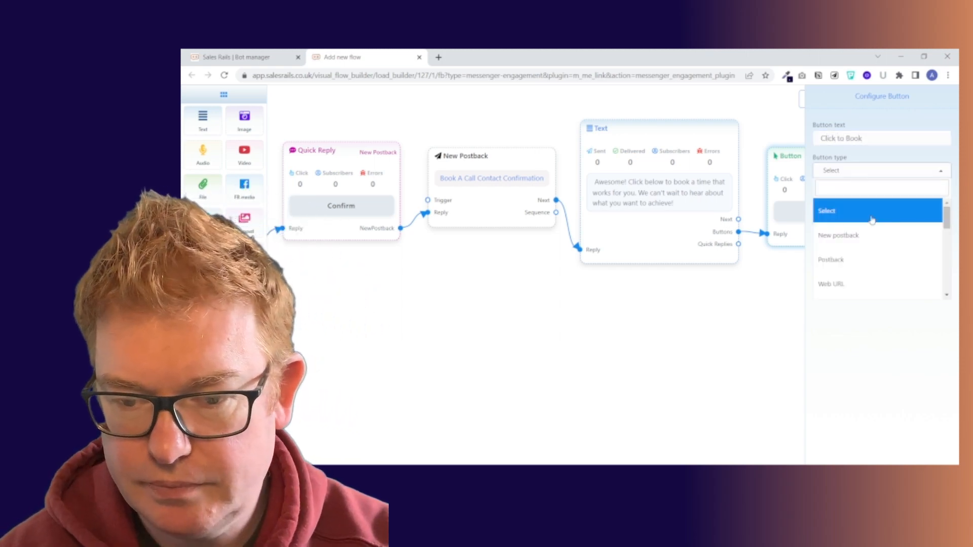
pyautogui.scroll(-2, 860, 283)
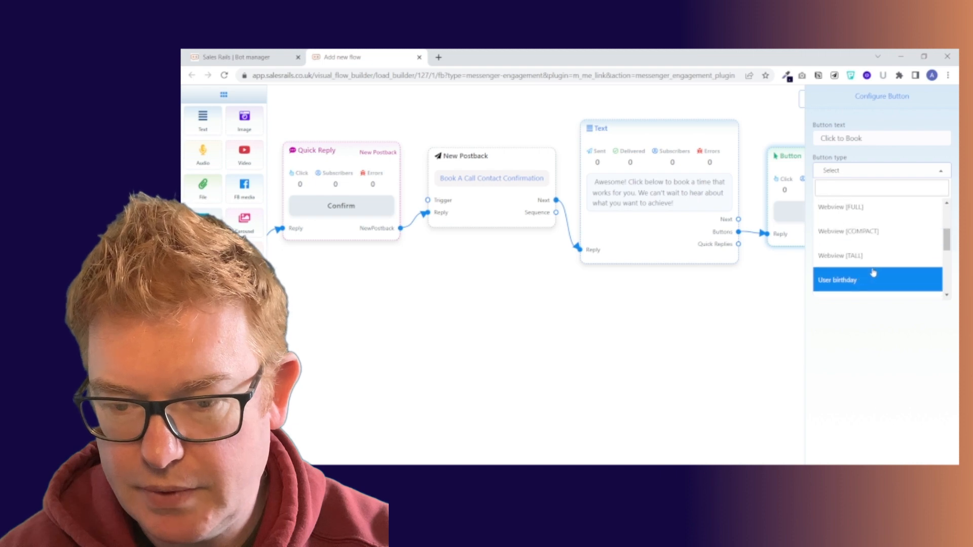
pyautogui.scroll(1, 875, 273)
pyautogui.click(858, 234)
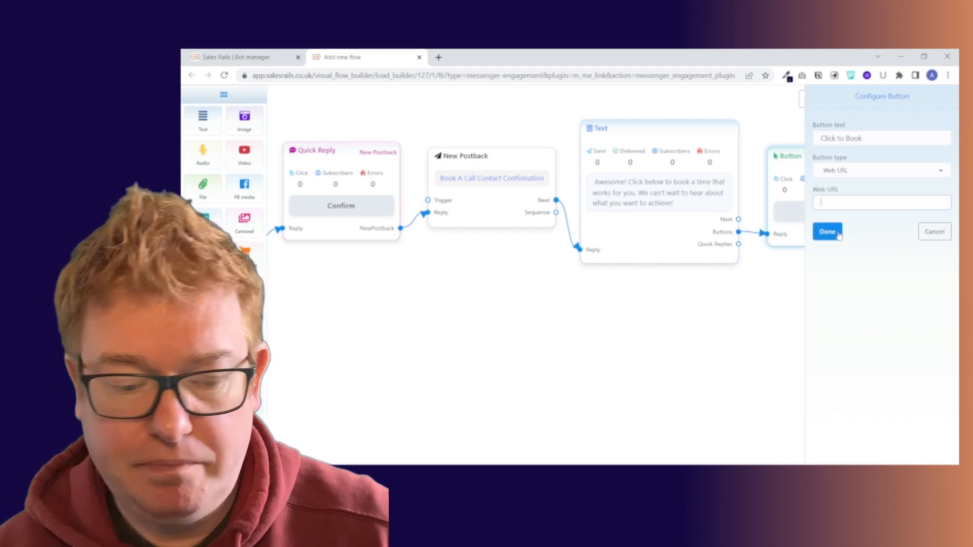
pyautogui.write('htt')
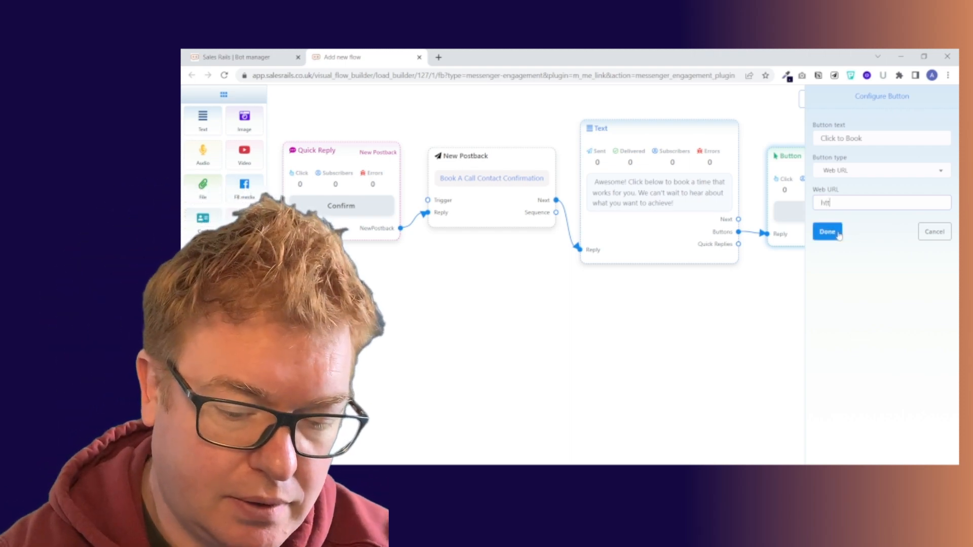
pyautogui.write('ps://')
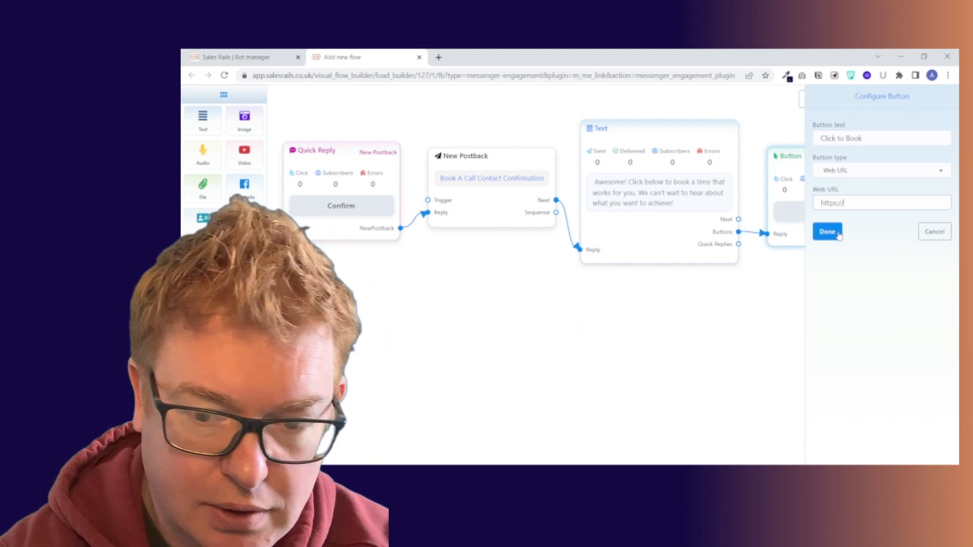
pyautogui.write('ti')
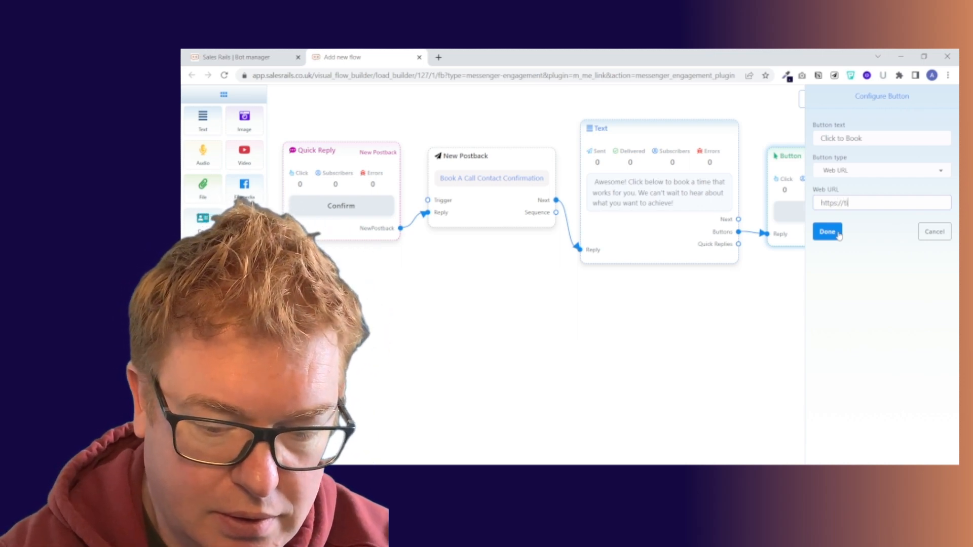
pyautogui.write('nycal')
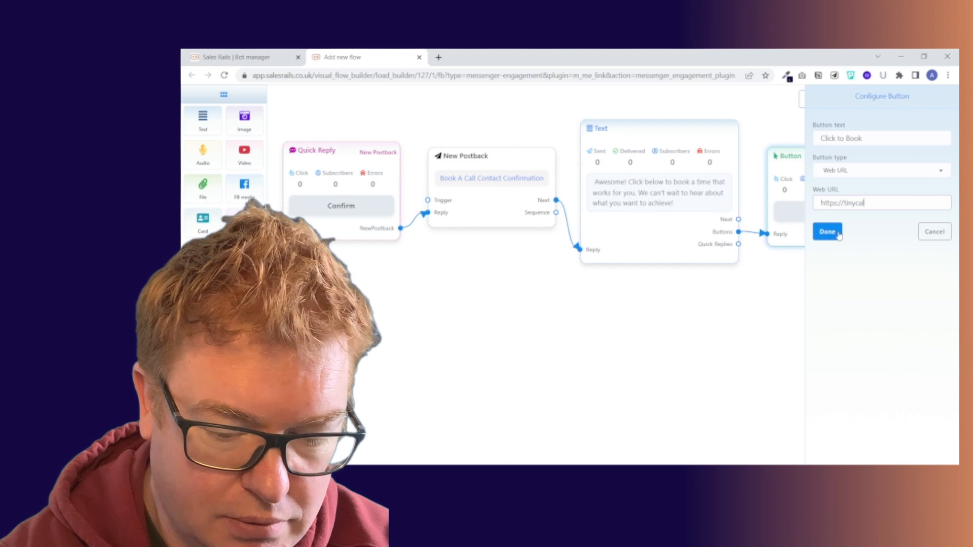
pyautogui.write('.com')
pyautogui.click(830, 230)
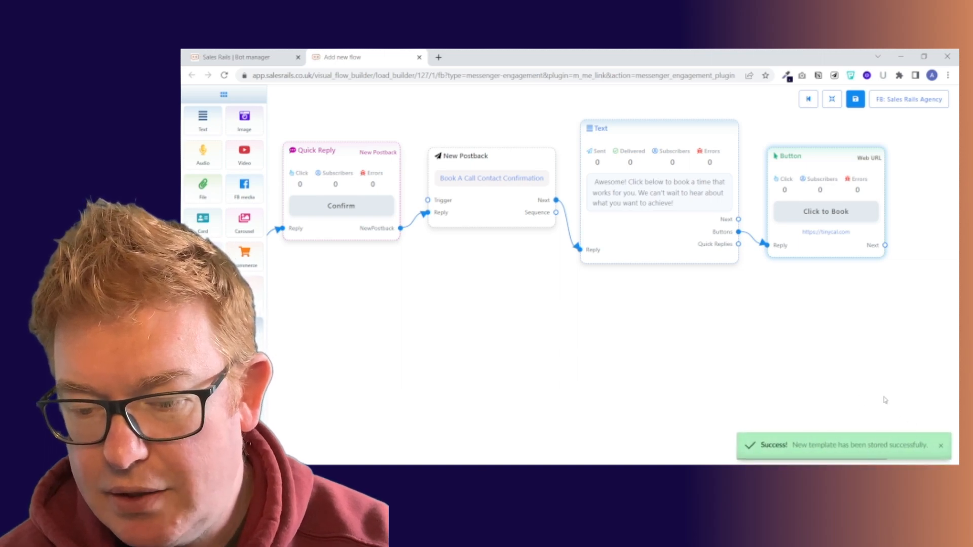
# Leave the flow builder for the bot manager and open the list of M.me links in Messenger engagement
pyautogui.moveTo(639, 312); pyautogui.dragTo(686, 312)
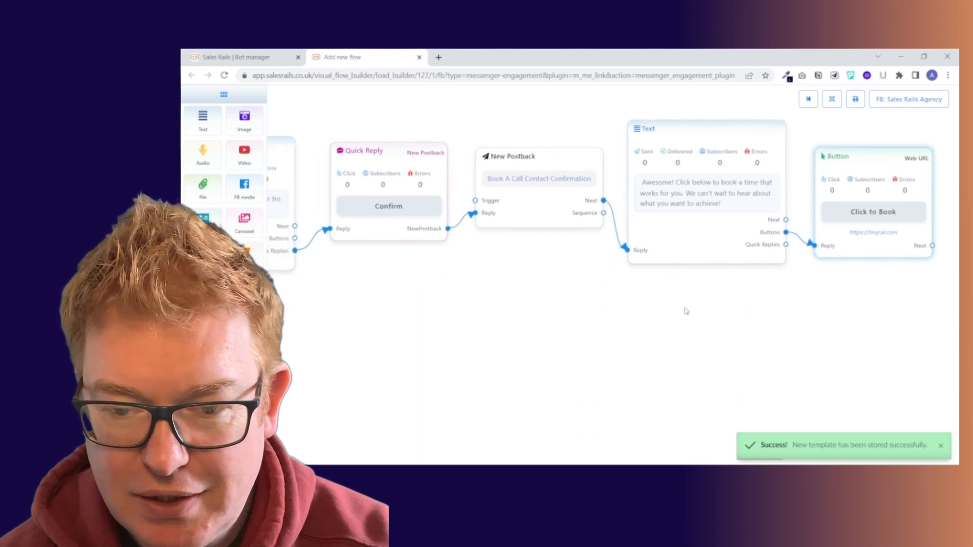
pyautogui.click(808, 99)
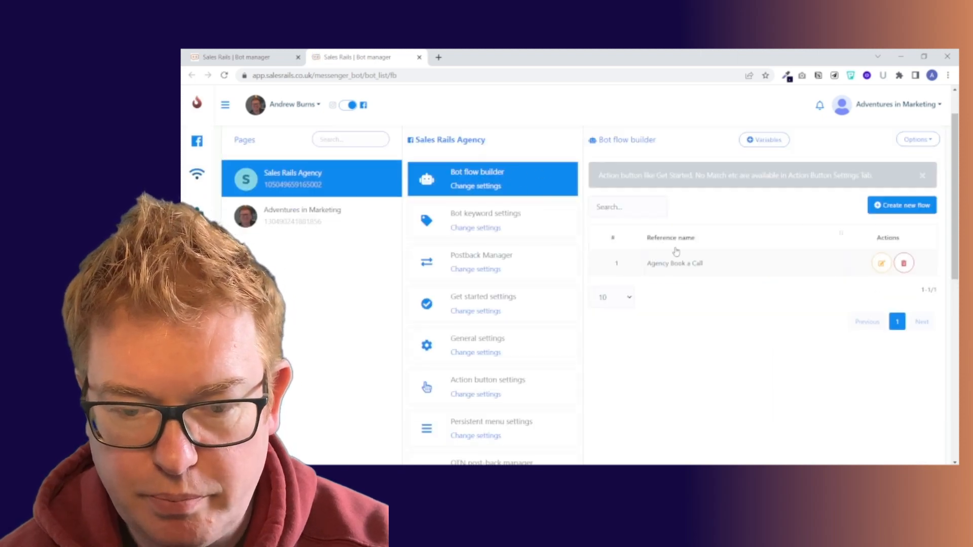
pyautogui.scroll(-7, 517, 329)
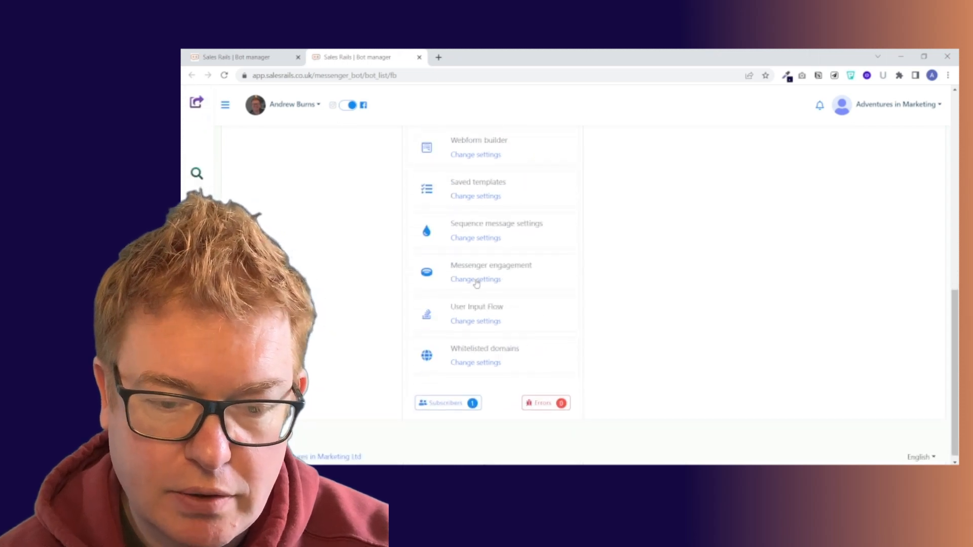
pyautogui.click(477, 281)
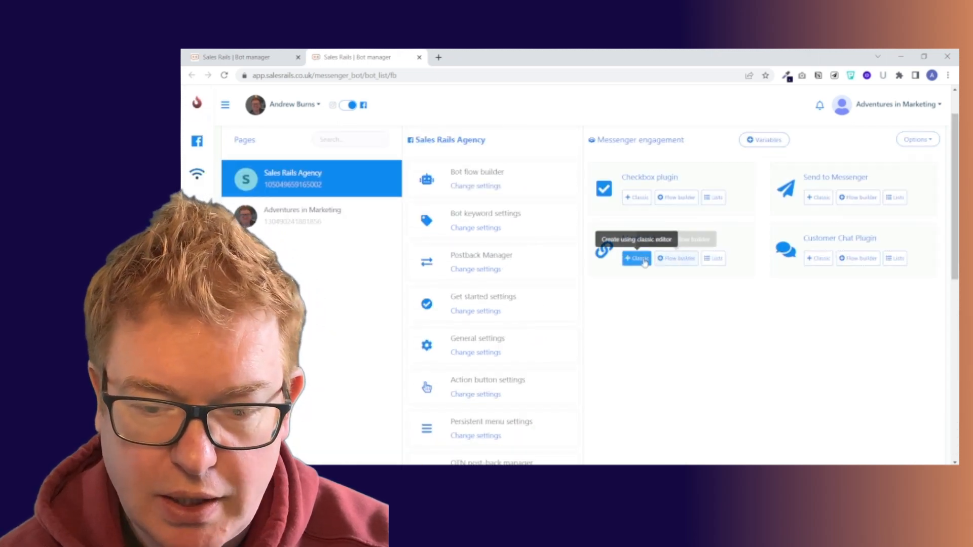
pyautogui.click(713, 259)
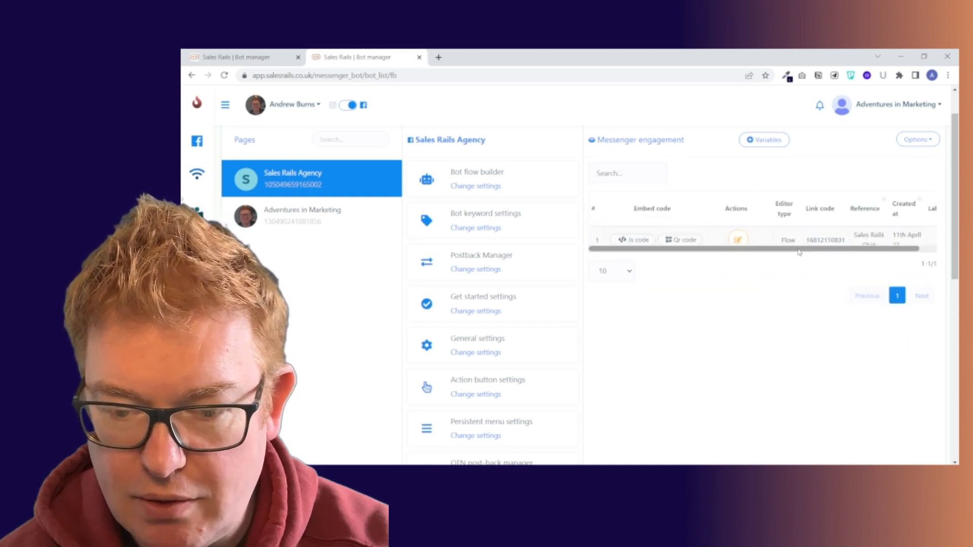
# Copy the M.me link of the Sales Rails Chat entry from its JS embed code window, and close the window
pyautogui.moveTo(797, 251); pyautogui.dragTo(728, 252)
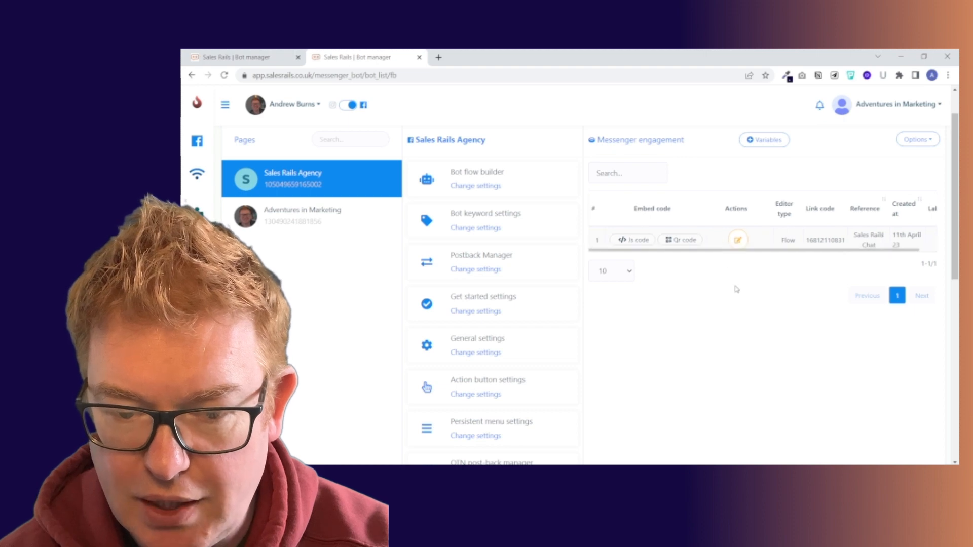
pyautogui.scroll(1, 721, 312)
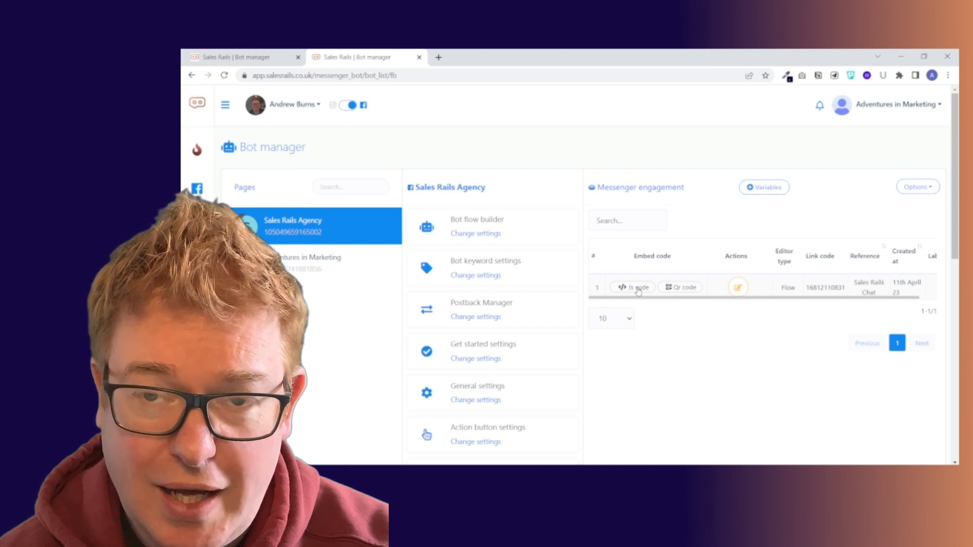
pyautogui.click(640, 289)
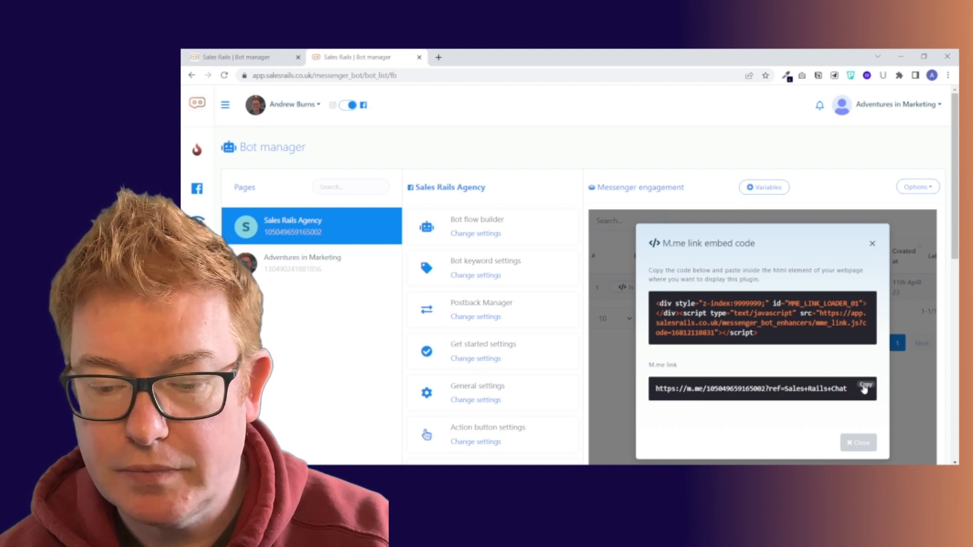
pyautogui.click(865, 386)
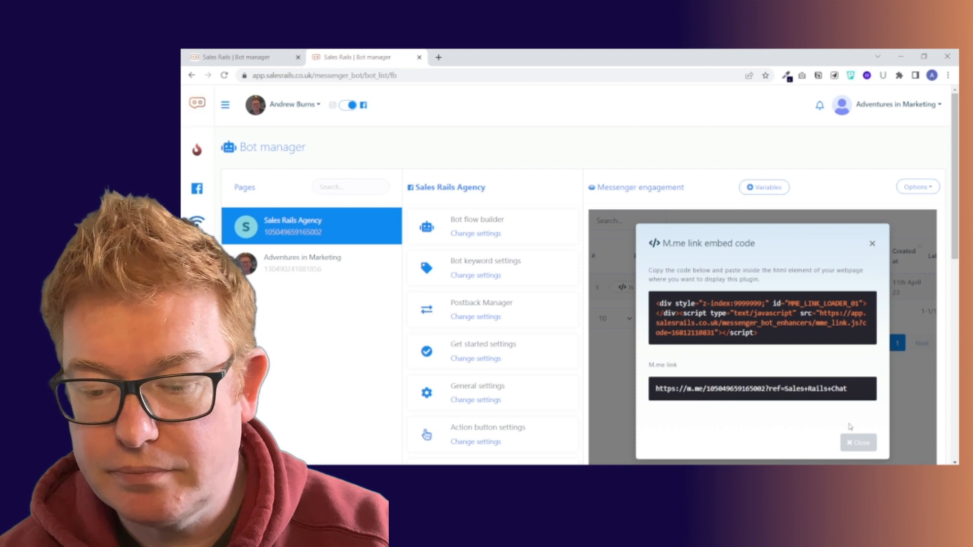
pyautogui.click(873, 243)
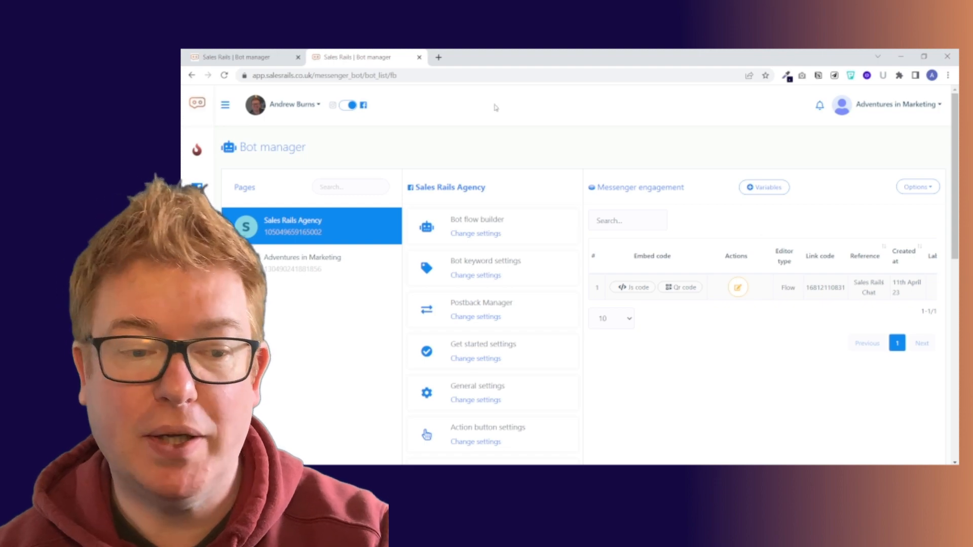
# Switch to app.groove.cm in a new browser tab and open the Sales Rails Agency site in the GroovePages editor
pyautogui.click(439, 57)
pyautogui.write('app.')
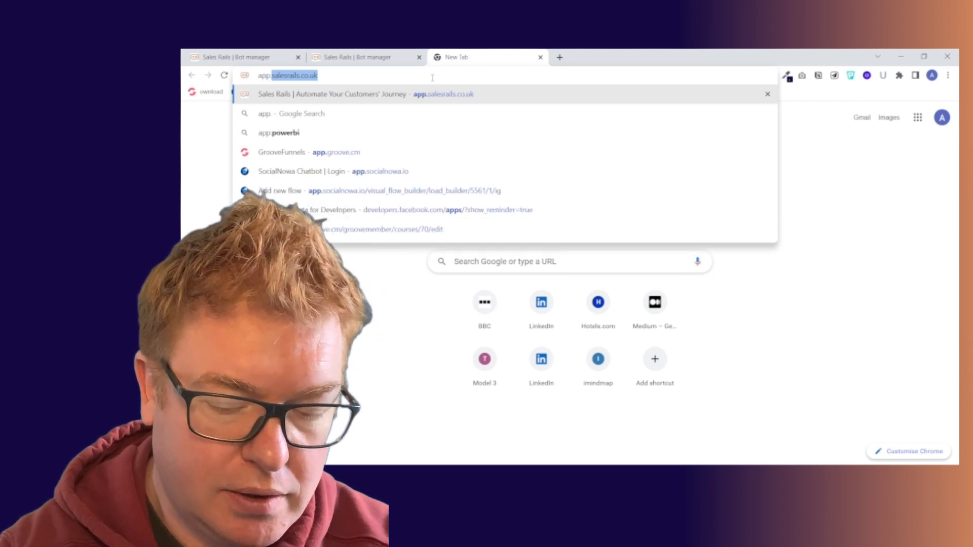
pyautogui.write('groove.cm')
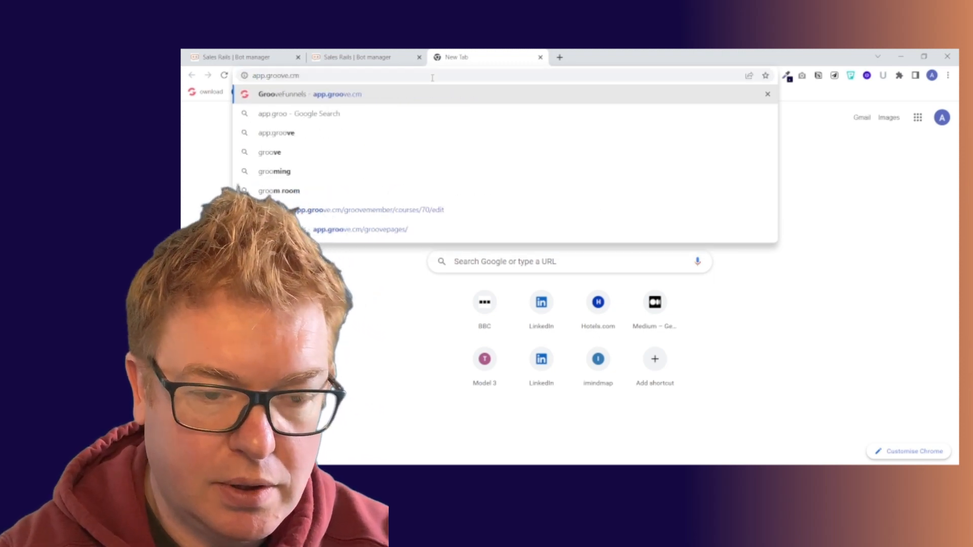
pyautogui.press('Return')
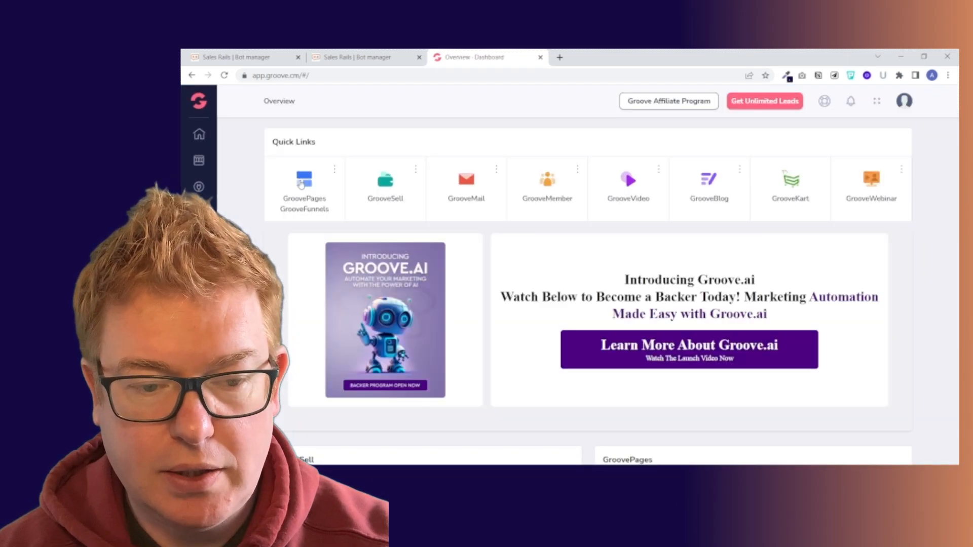
pyautogui.click(302, 183)
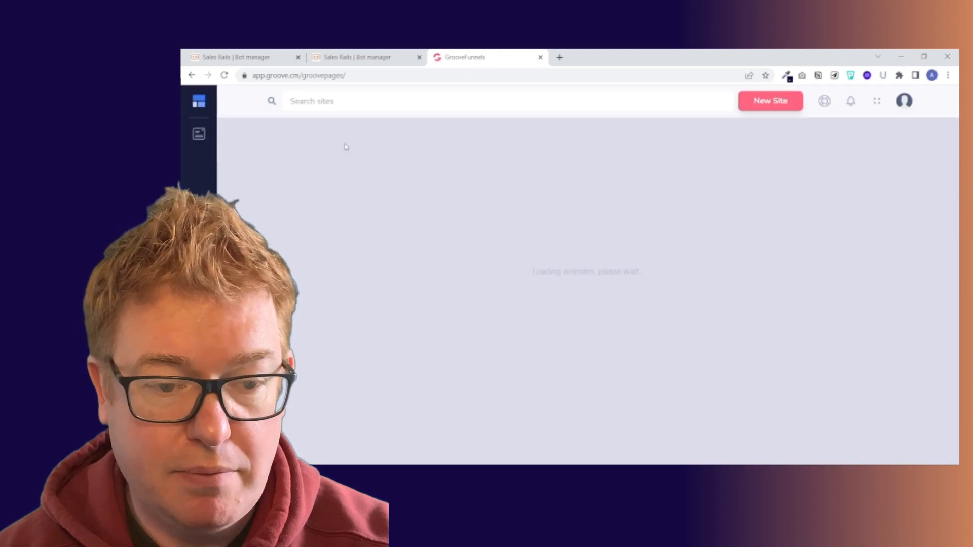
pyautogui.moveTo(336, 164)
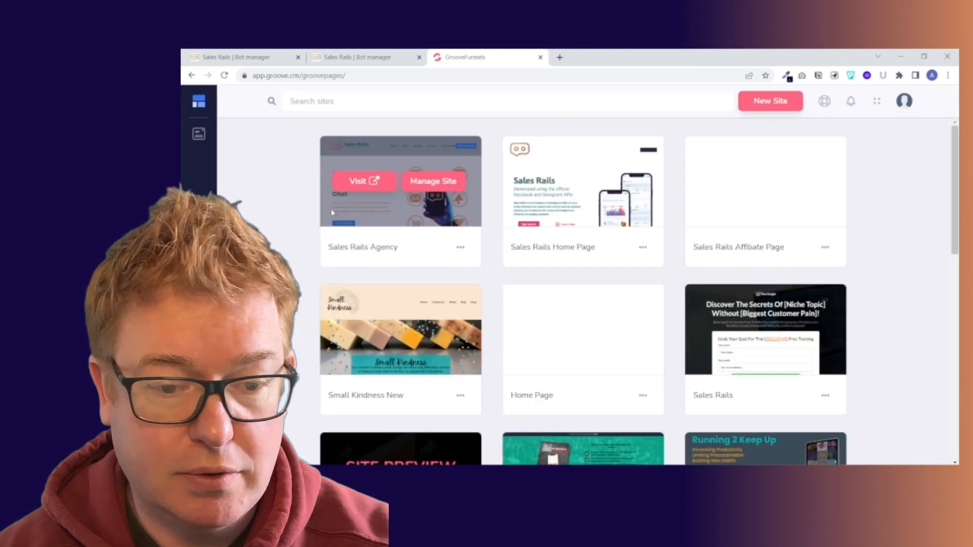
pyautogui.click(434, 182)
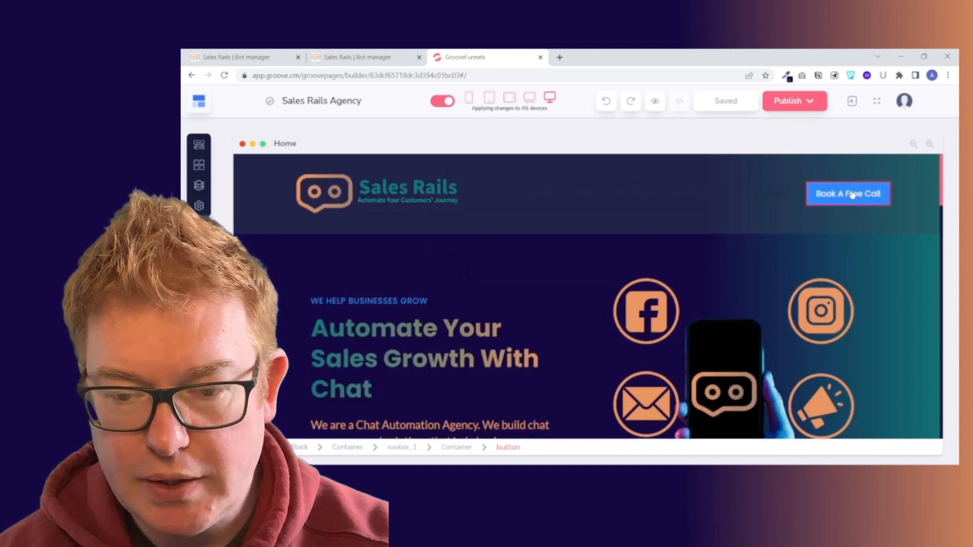
# Open the settings of the header's Book A Free Call button and set its link type to URL
pyautogui.click(848, 201)
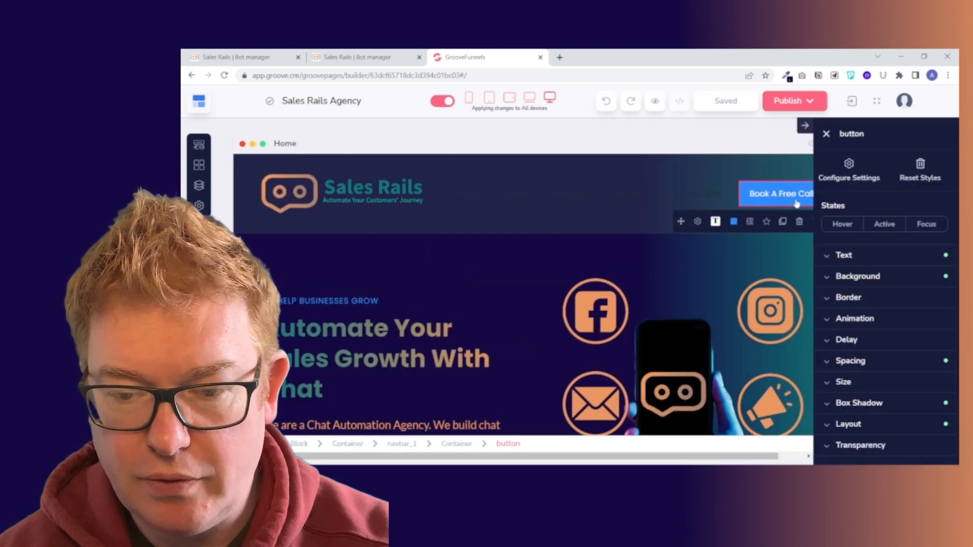
pyautogui.click(852, 174)
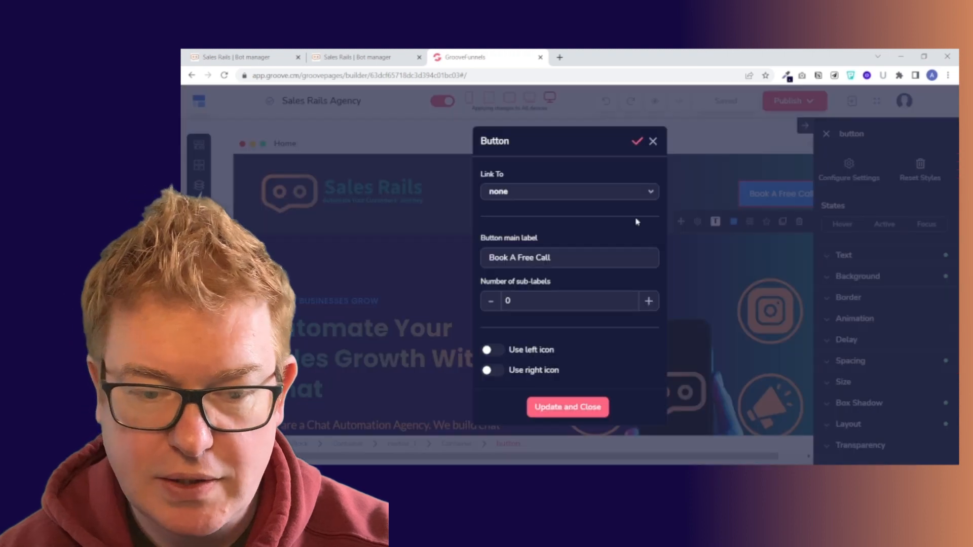
pyautogui.click(573, 199)
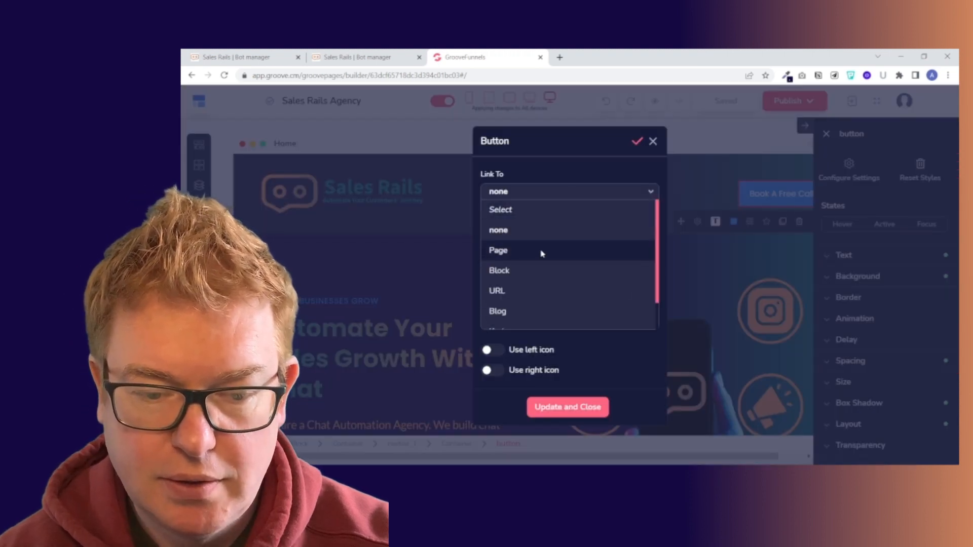
pyautogui.scroll(-1, 544, 264)
pyautogui.scroll(1, 543, 284)
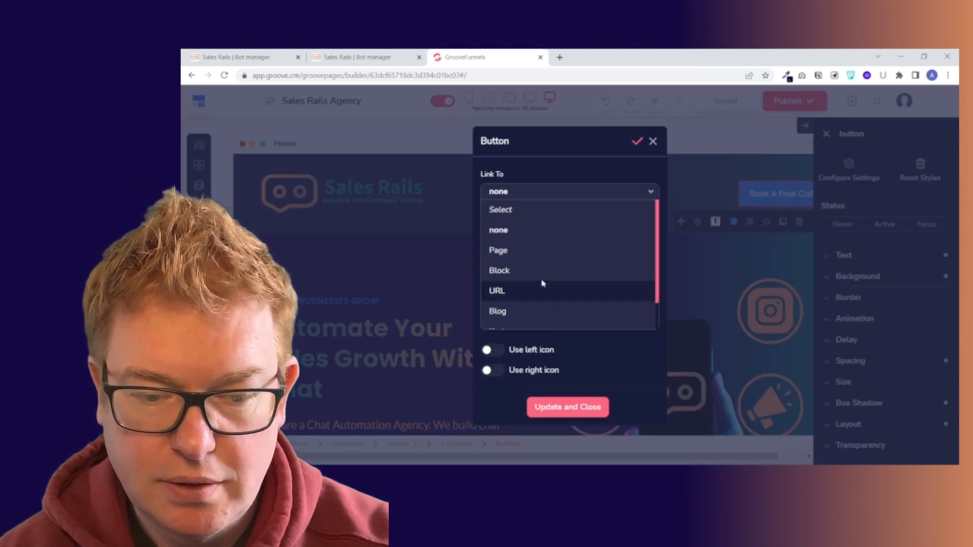
pyautogui.scroll(-1, 543, 276)
pyautogui.scroll(1, 543, 273)
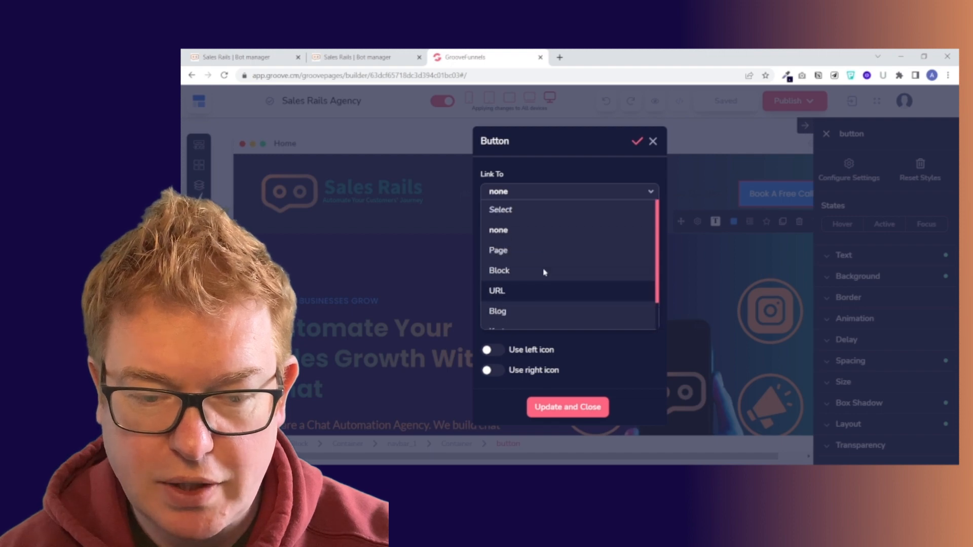
pyautogui.scroll(-1, 546, 264)
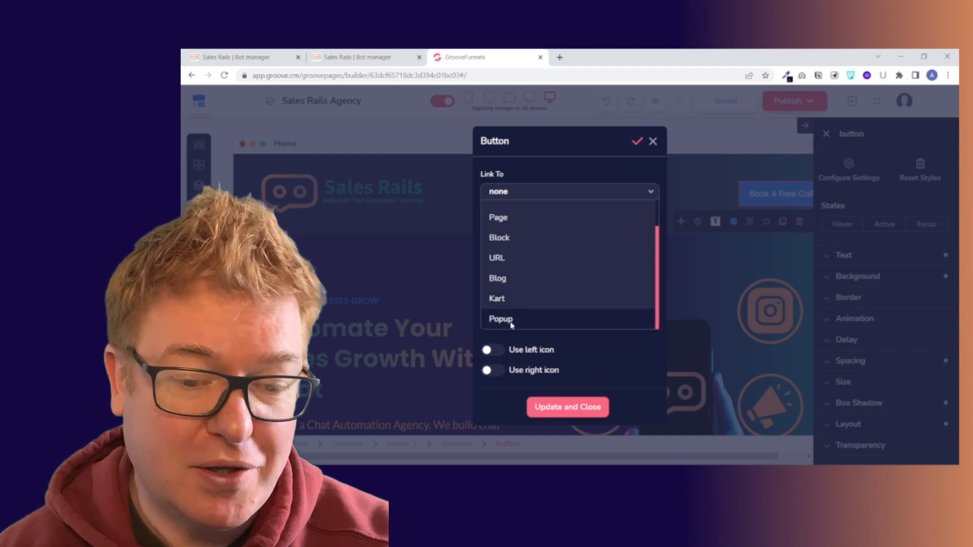
pyautogui.scroll(2, 521, 267)
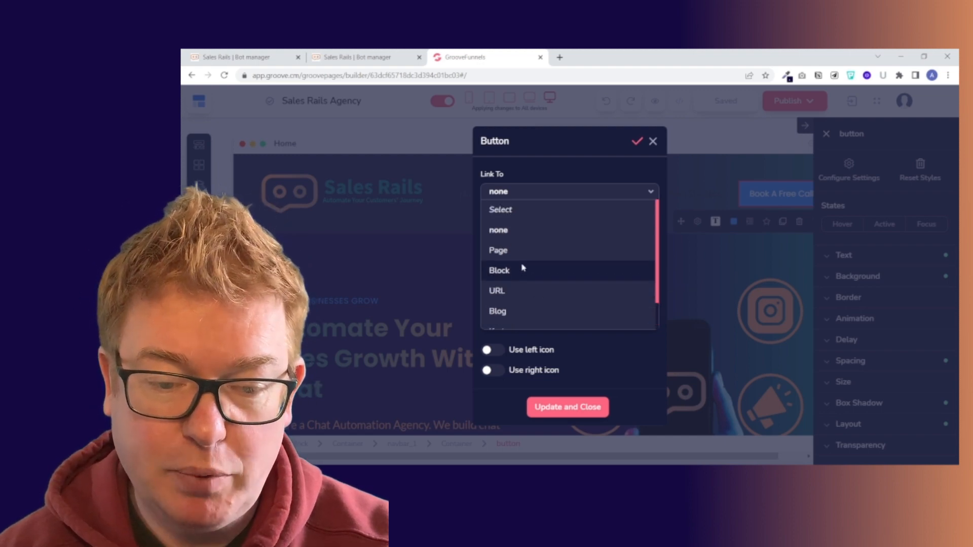
pyautogui.scroll(-2, 521, 278)
pyautogui.click(519, 260)
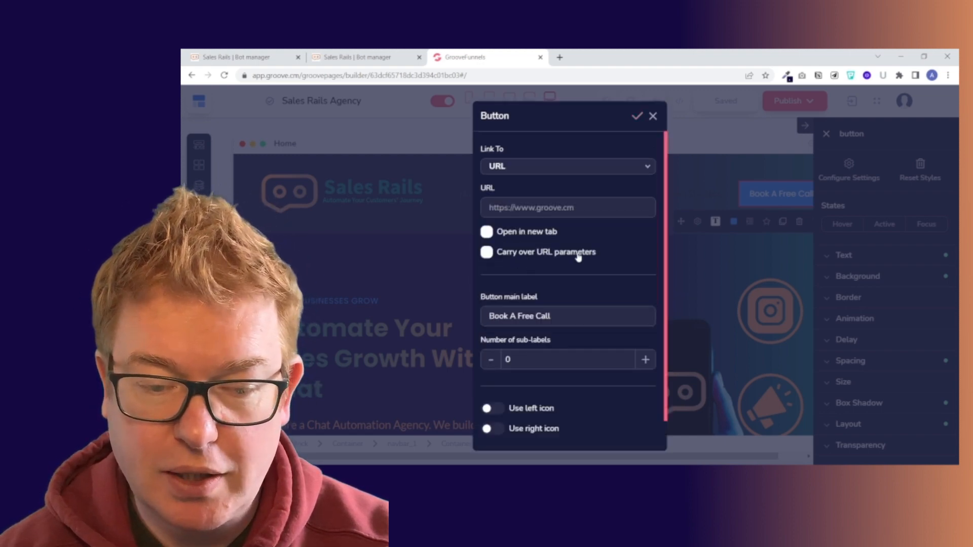
# Paste the copied M.me link as the button's URL, make it open in a new tab, and apply the button settings
pyautogui.click(551, 208)
pyautogui.hotkey('ctrl', 'v')
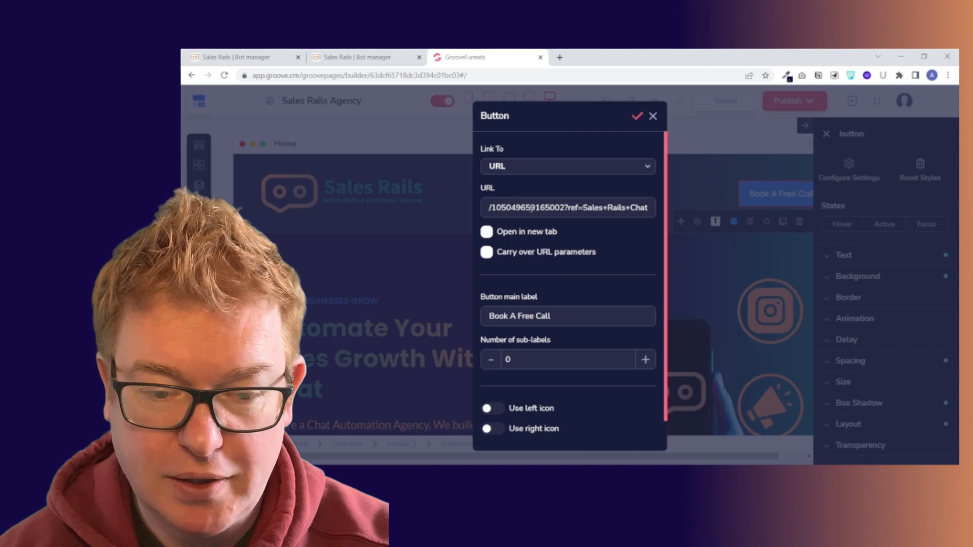
pyautogui.click(491, 236)
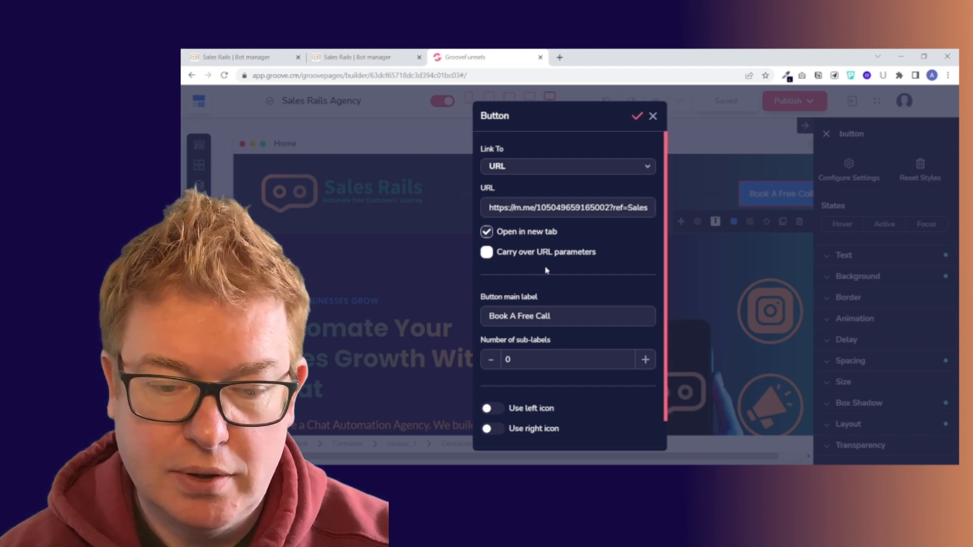
pyautogui.scroll(-1, 569, 309)
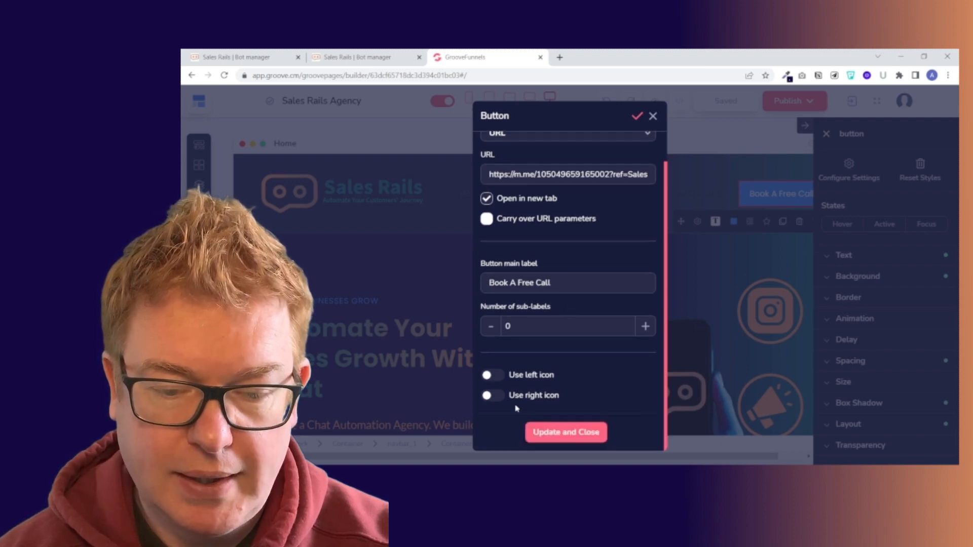
pyautogui.click(569, 434)
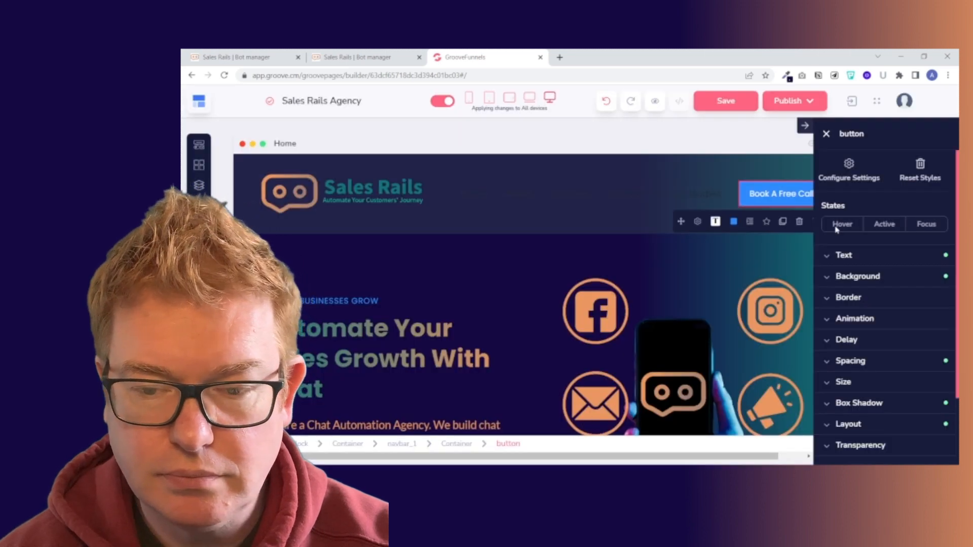
# Save the Sales Rails Agency site and publish the current page
pyautogui.click(738, 101)
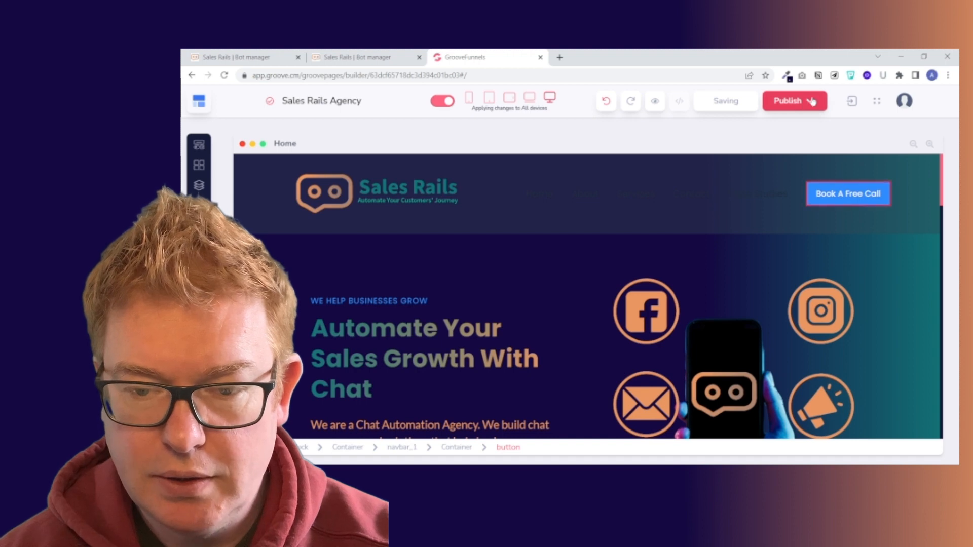
pyautogui.click(811, 102)
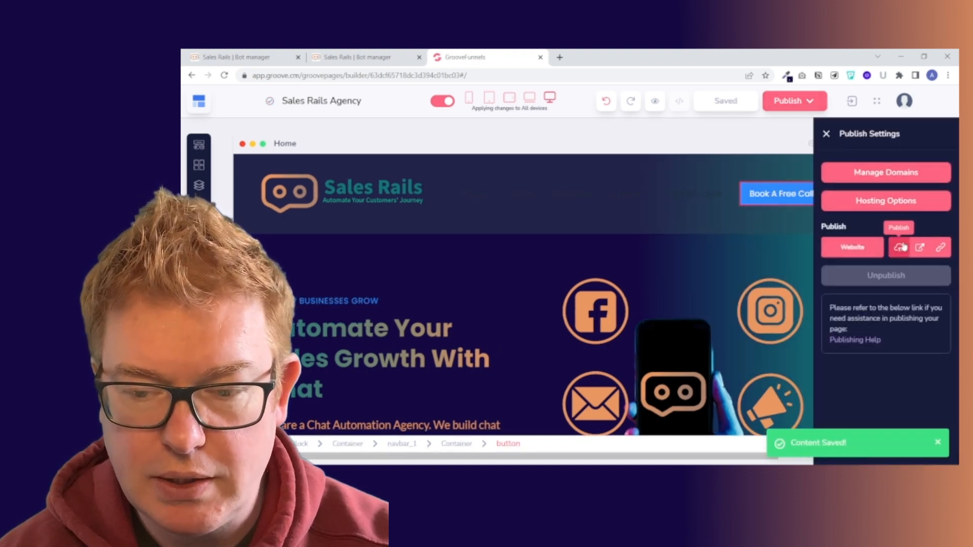
pyautogui.click(901, 247)
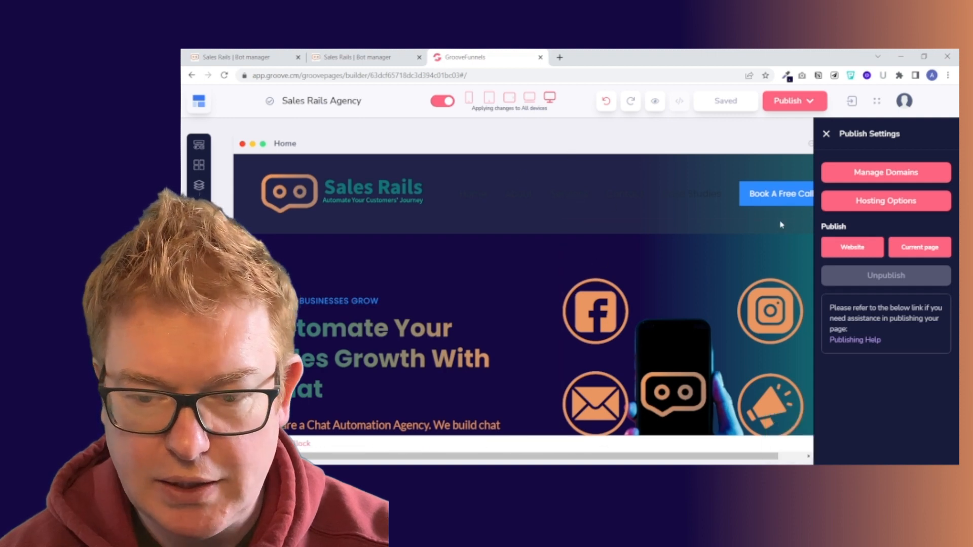
# Follow the header's Book A Free Call button on the live page to Messenger, allow essential and optional cookies, and continue with the suggested account
pyautogui.moveTo(905, 253)
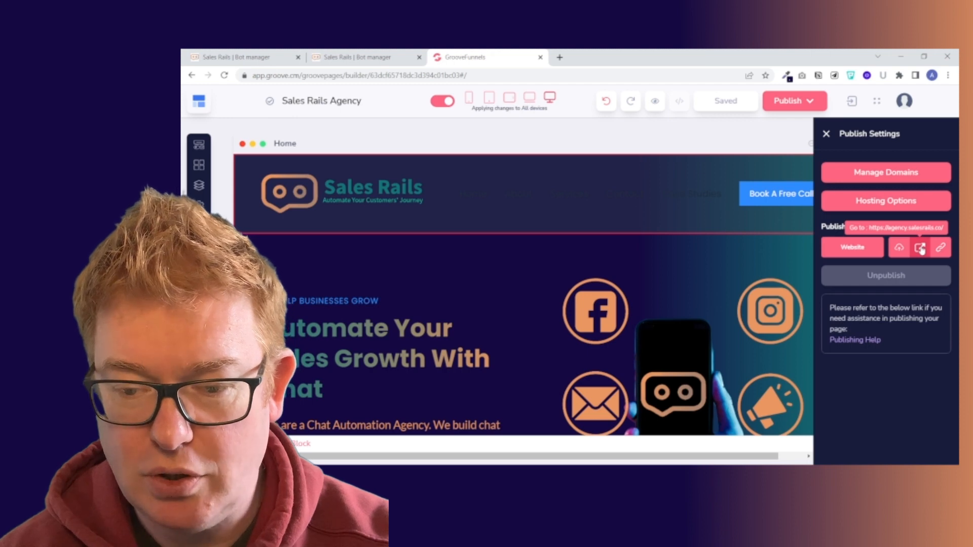
pyautogui.click(921, 248)
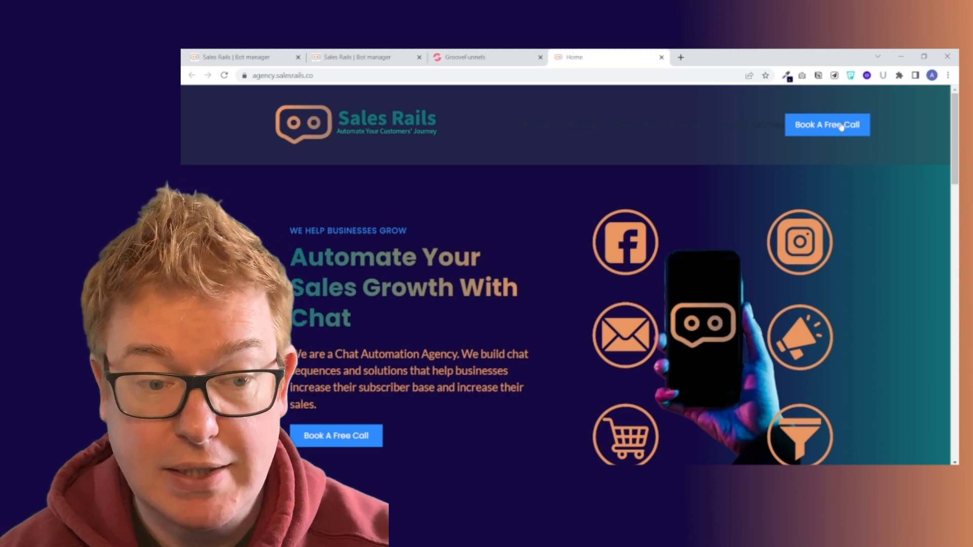
pyautogui.click(839, 125)
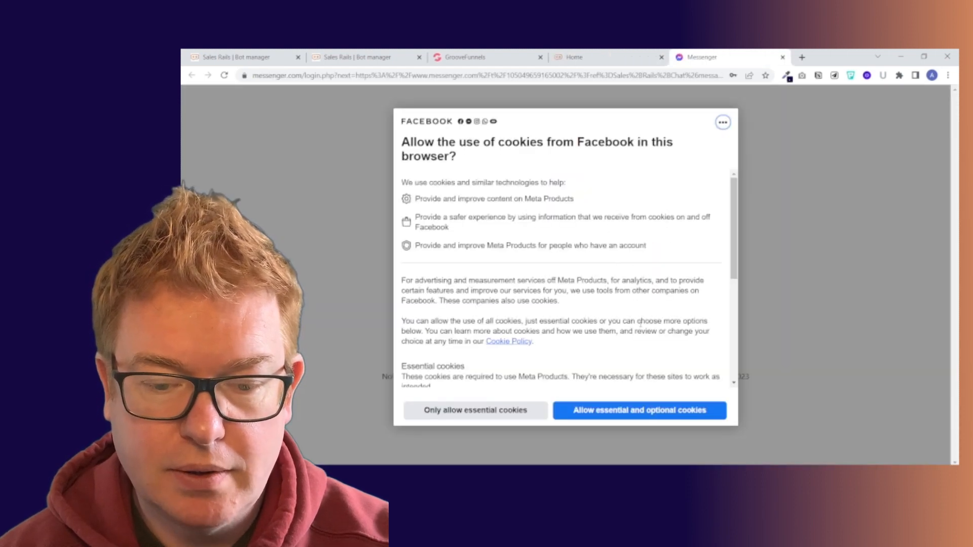
pyautogui.click(642, 411)
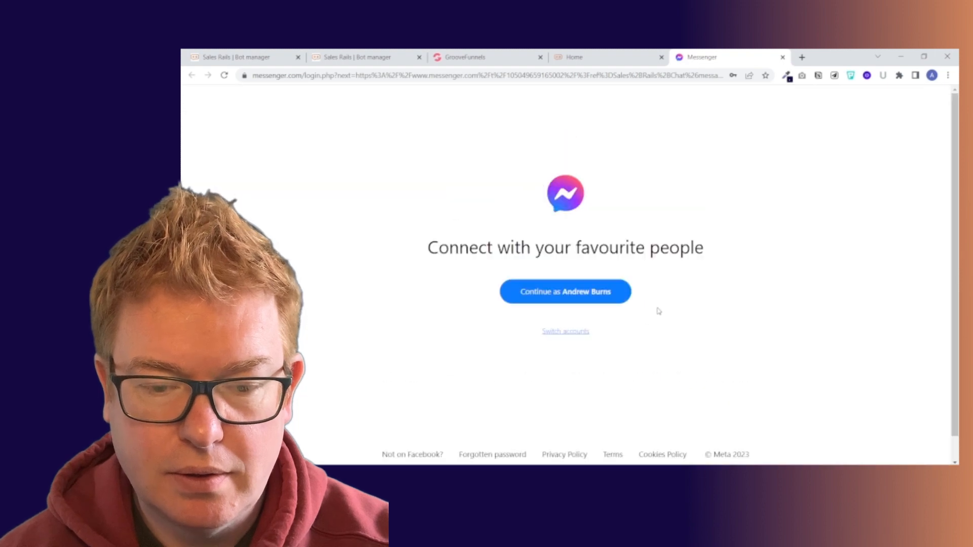
pyautogui.click(627, 298)
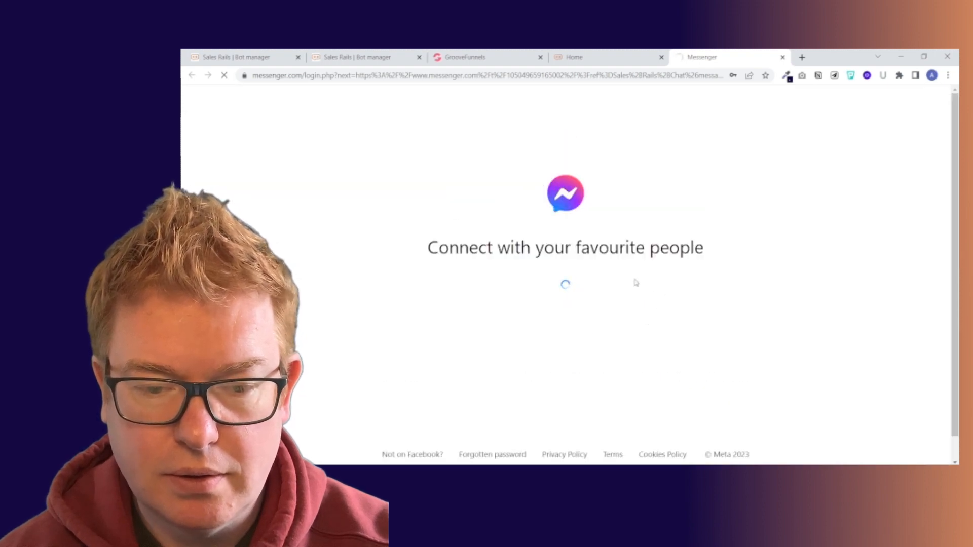